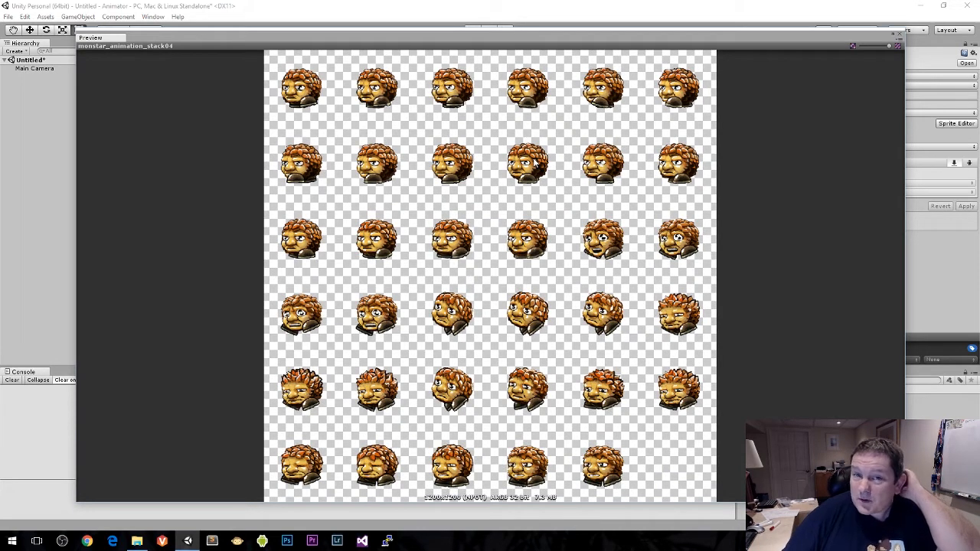
# Step: Close the sprite sheet preview, look through the Braid Graphics Briefcase page in the browser for its animation stacks, and return to Unity
pyautogui.click(897, 36)
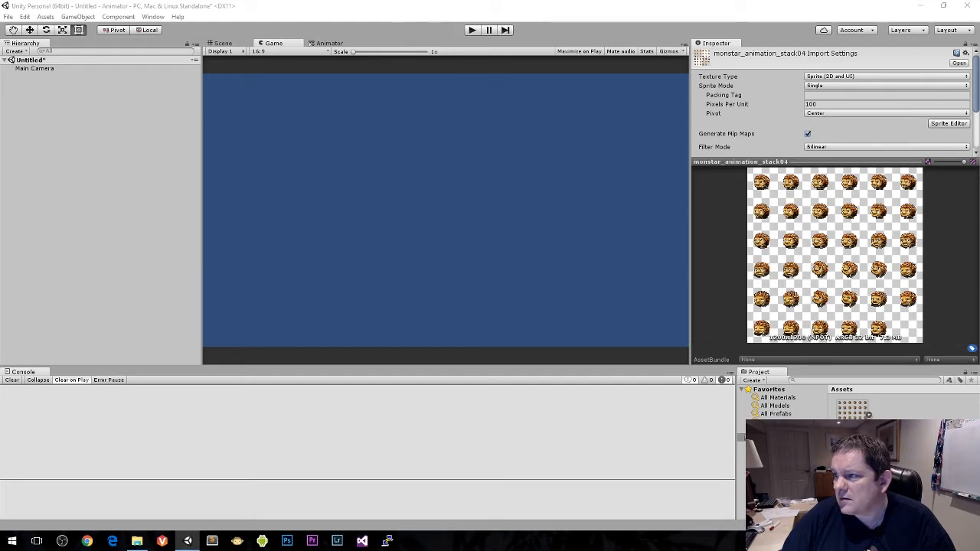
pyautogui.moveTo(979, 291); pyautogui.dragTo(437, 2)
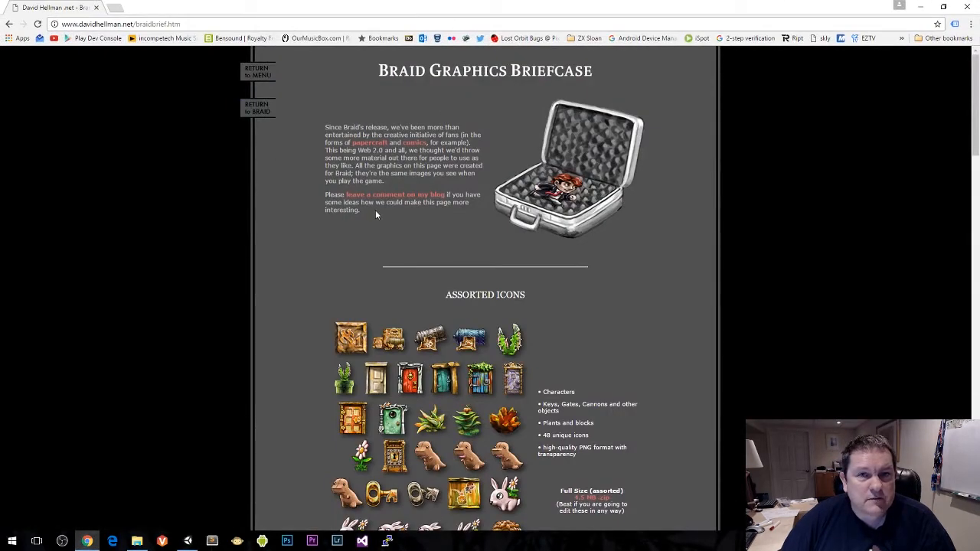
pyautogui.scroll(-6, 376, 215)
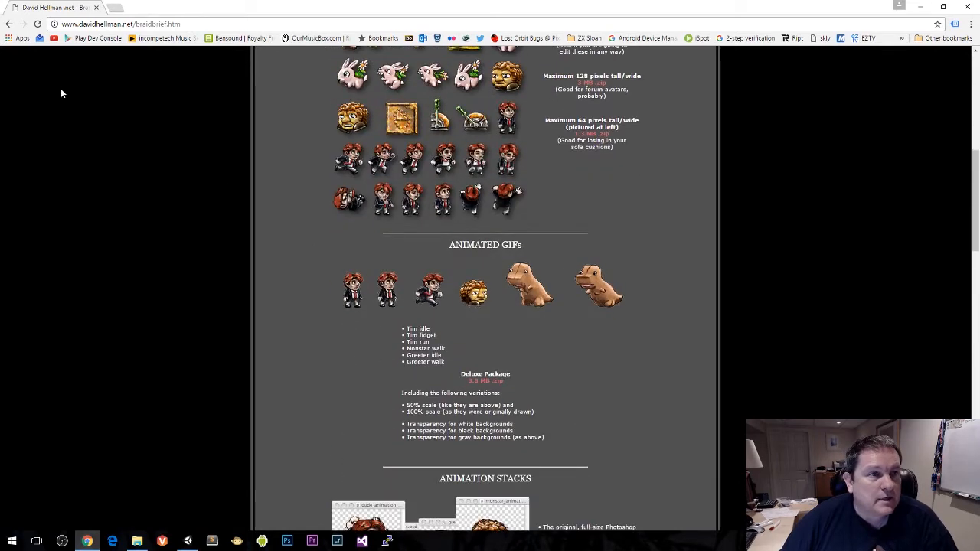
pyautogui.click(154, 23)
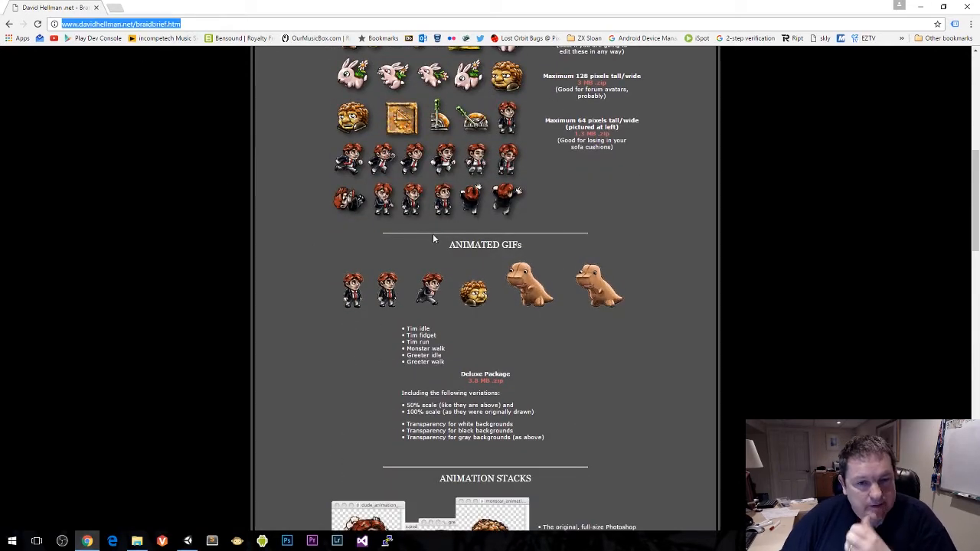
pyautogui.scroll(-7, 433, 239)
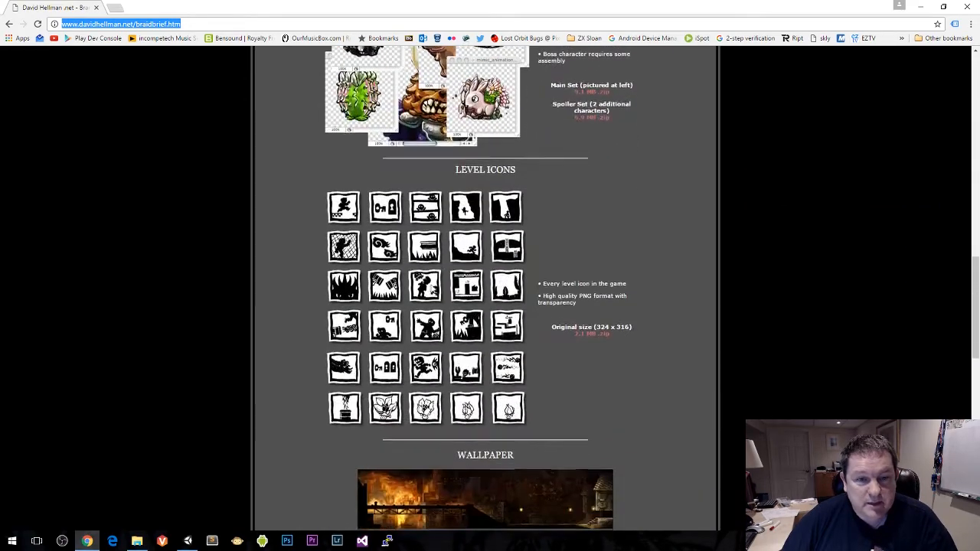
pyautogui.scroll(-9, 398, 259)
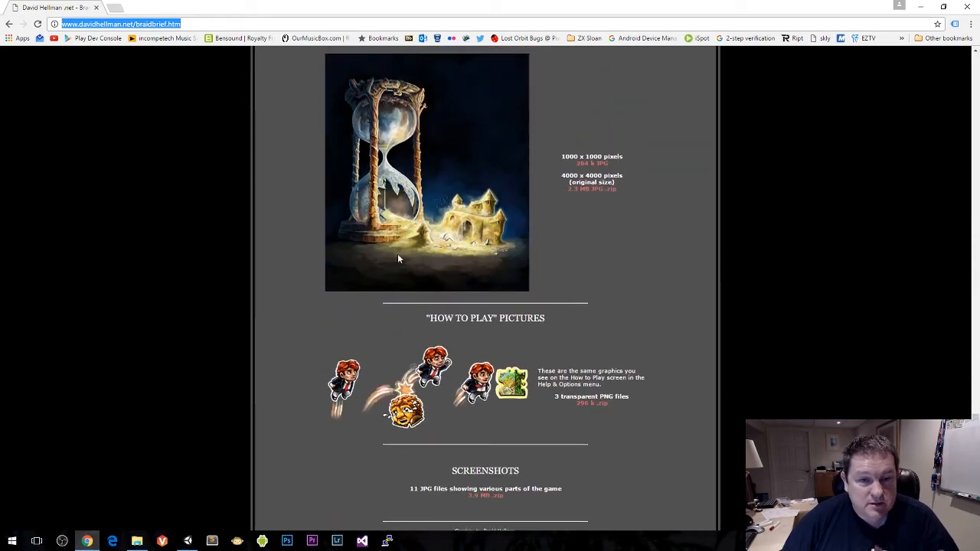
pyautogui.scroll(4, 179, 70)
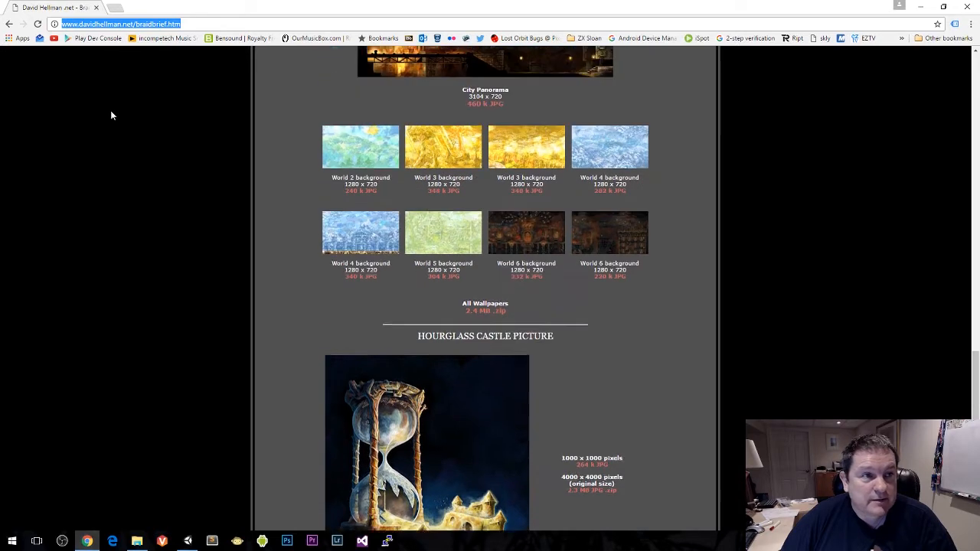
pyautogui.scroll(8, 111, 116)
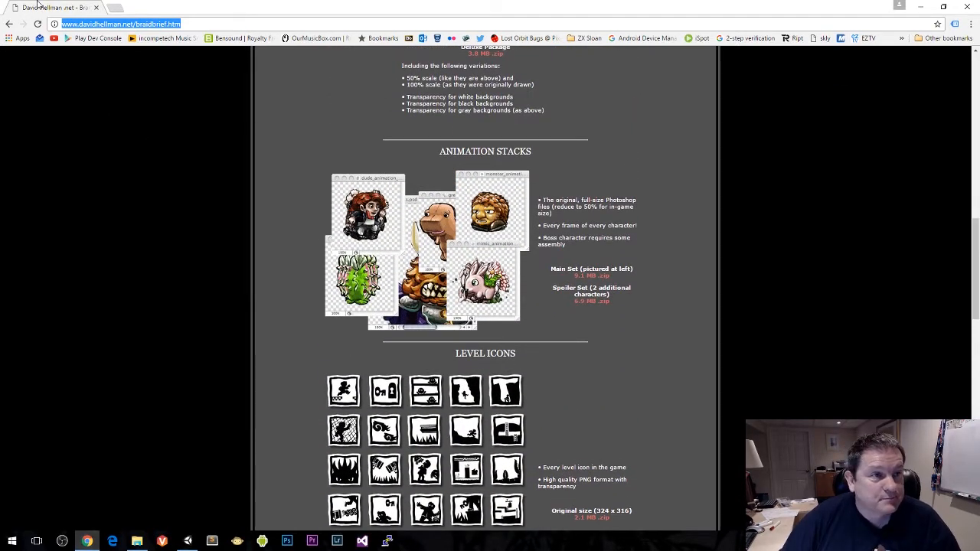
pyautogui.hotkey('alt', 'Tab')
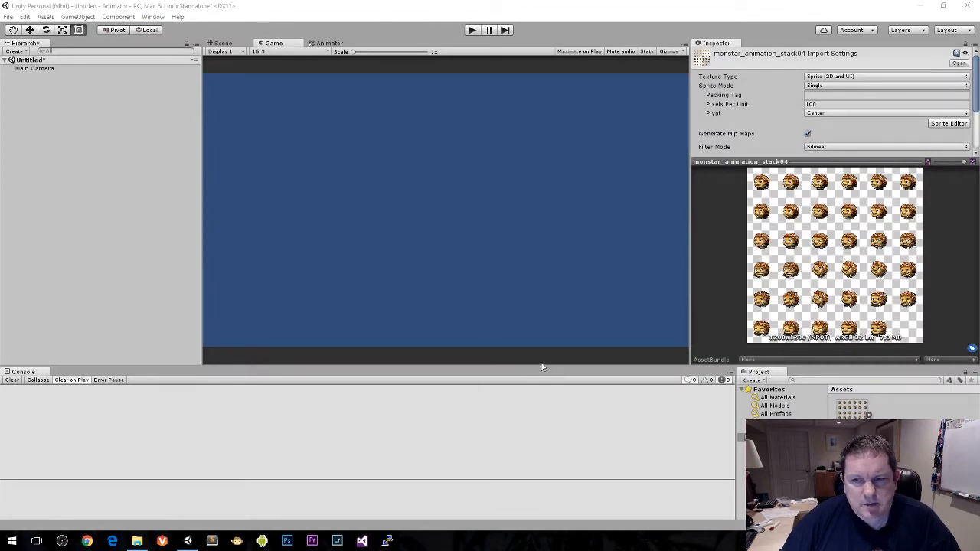
# Step: Enlarge the import settings area and set the sprite mode of monstar_animation_stack04 to Multiple
pyautogui.moveTo(766, 162); pyautogui.dragTo(800, 243)
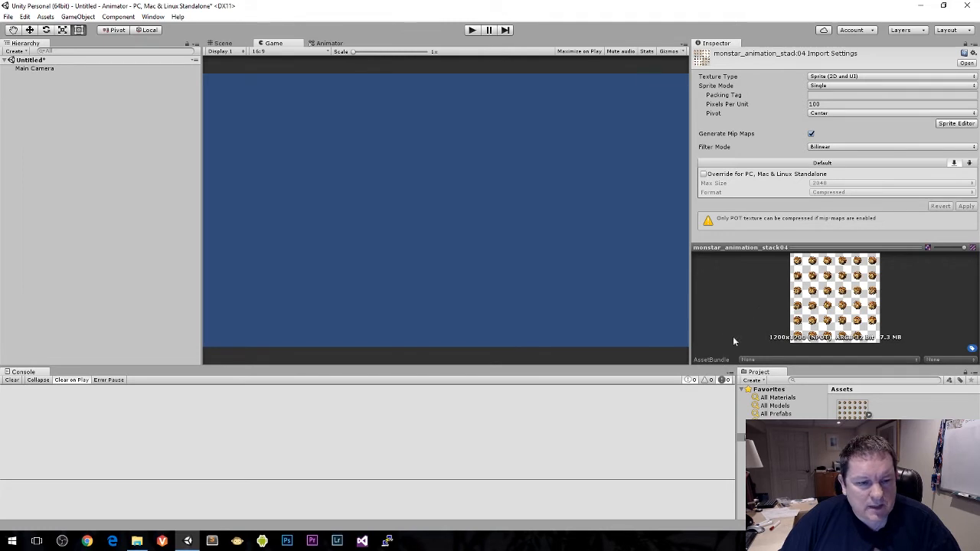
pyautogui.click(824, 87)
pyautogui.click(838, 107)
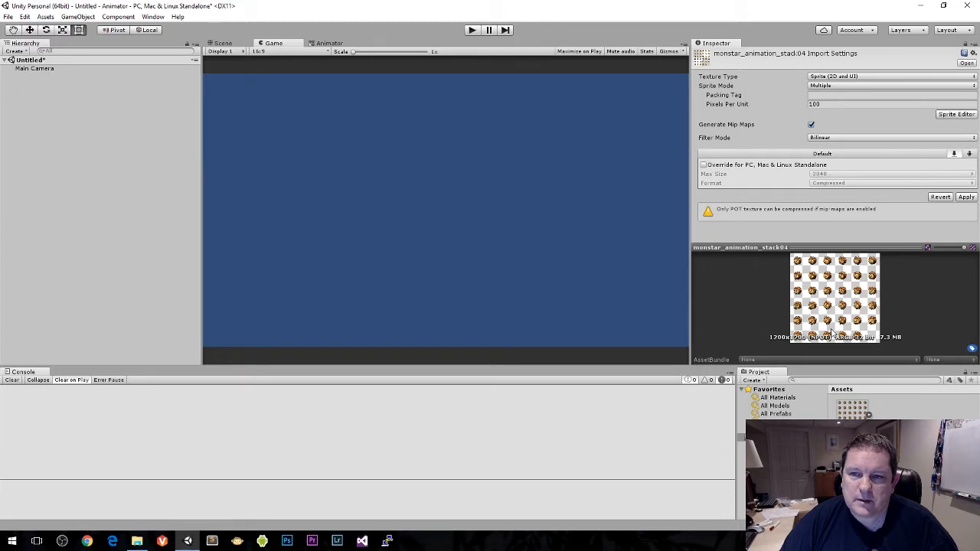
# Step: Try a Pixels Per Unit value of 200 for the sprite sheet, and set it back to 100
pyautogui.click(778, 105)
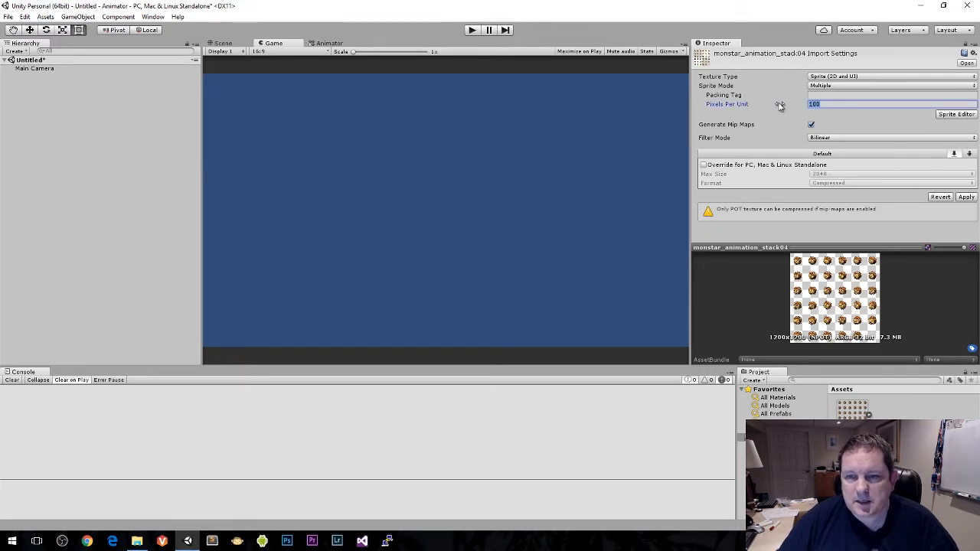
pyautogui.write('200')
pyautogui.press('Return')
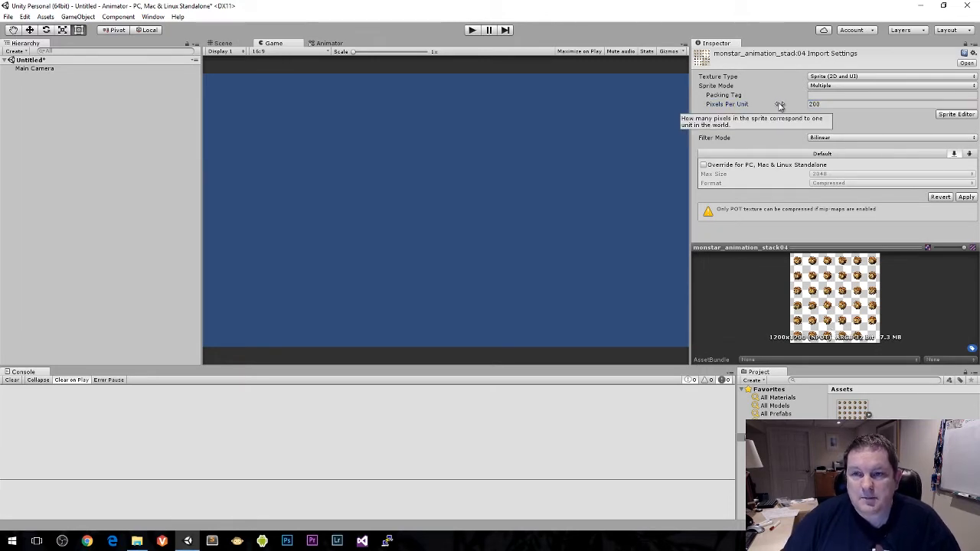
pyautogui.moveTo(828, 107); pyautogui.dragTo(803, 104)
pyautogui.write('100')
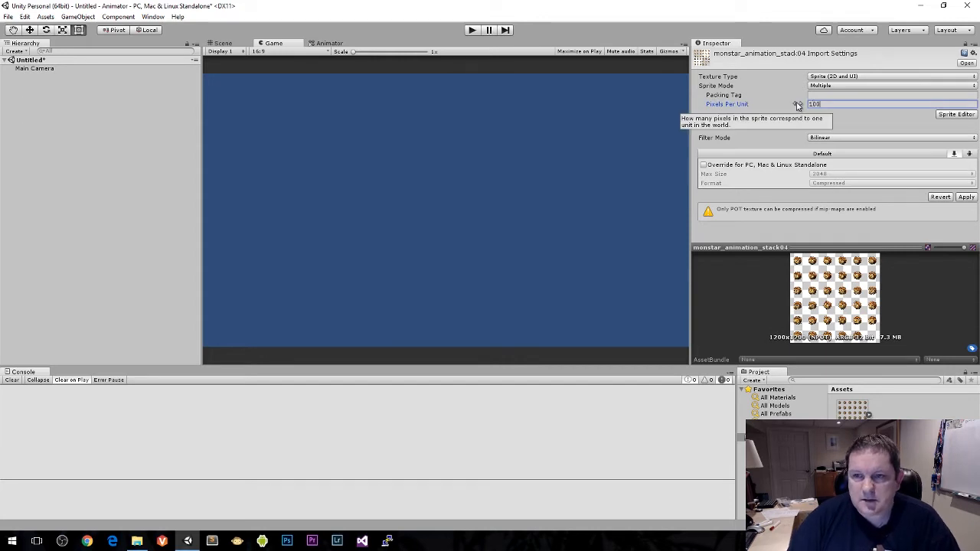
pyautogui.press('Tab')
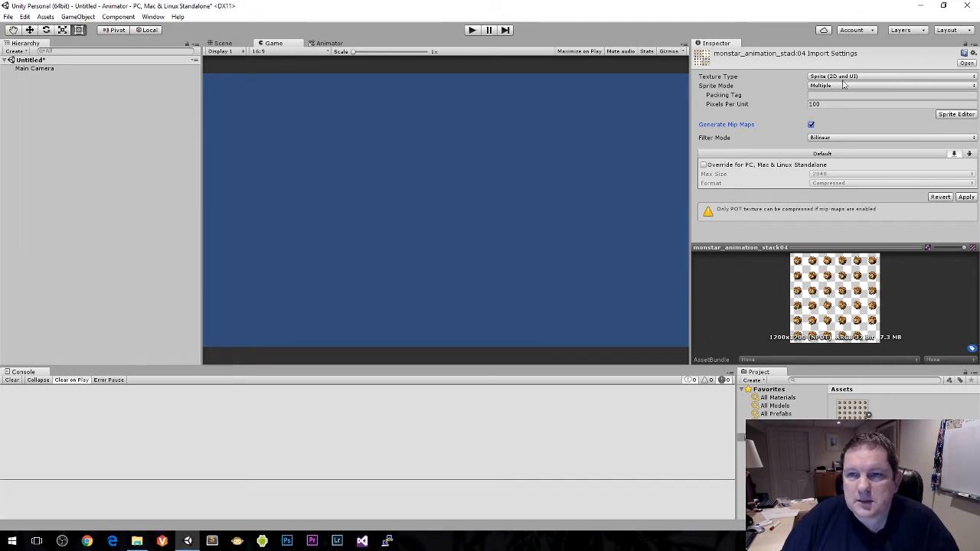
# Step: Apply the sprite sheet's import settings and open it in the Sprite Editor
pyautogui.click(966, 197)
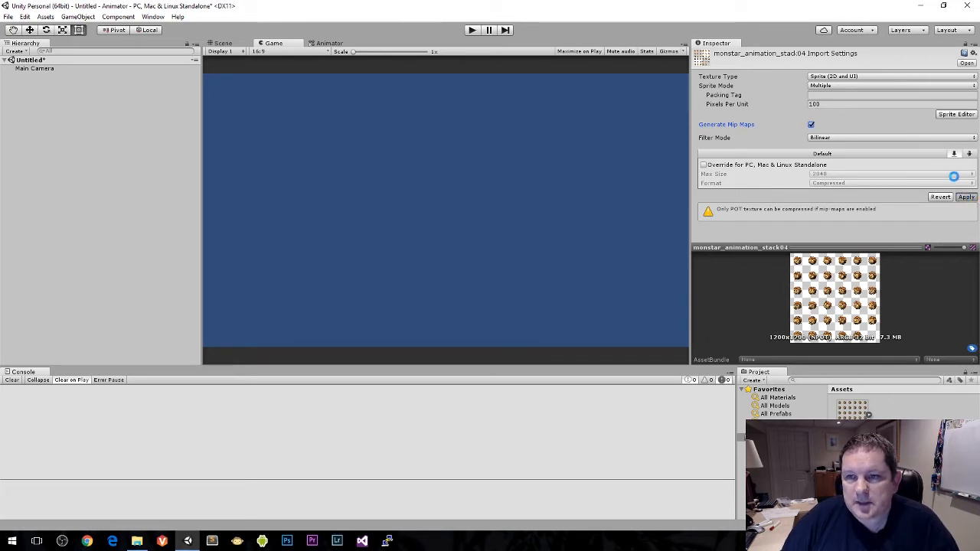
pyautogui.click(953, 115)
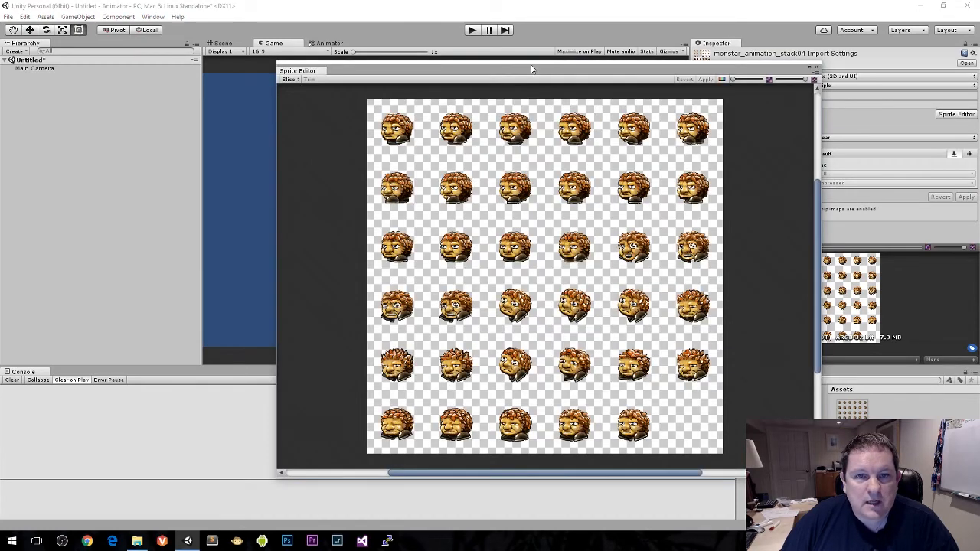
pyautogui.moveTo(535, 71); pyautogui.dragTo(496, 42)
# Step: Configure the slicing as Grid By Cell Count with 6 columns and 6 rows
pyautogui.click(255, 52)
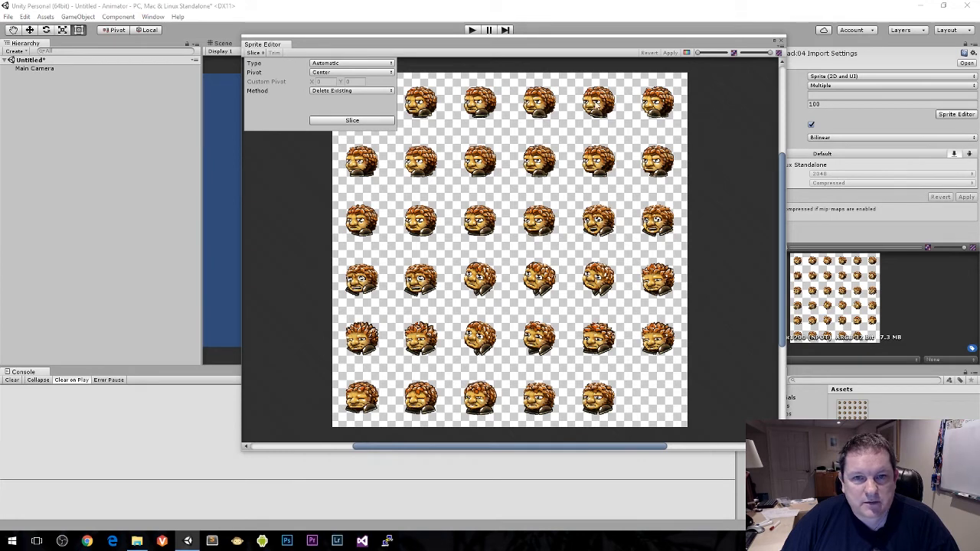
pyautogui.click(367, 63)
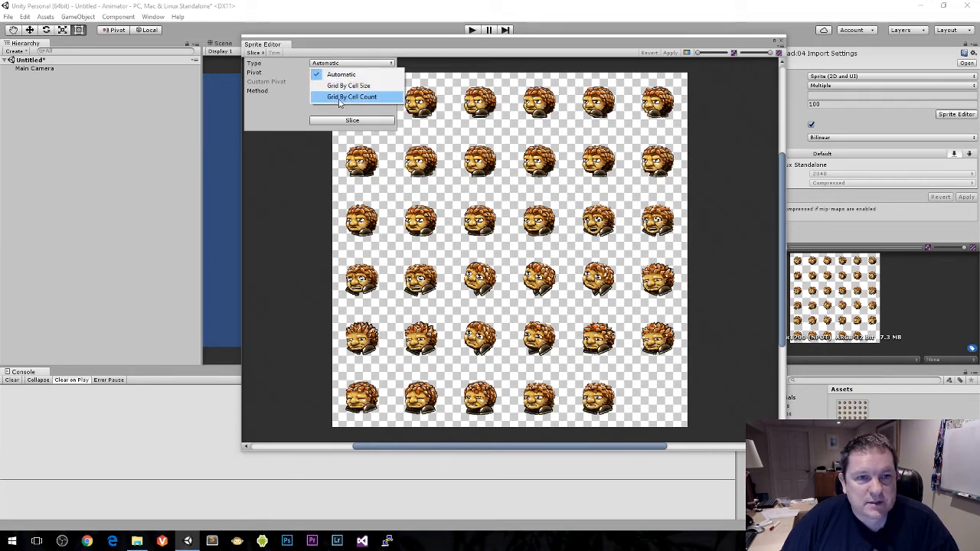
pyautogui.click(356, 96)
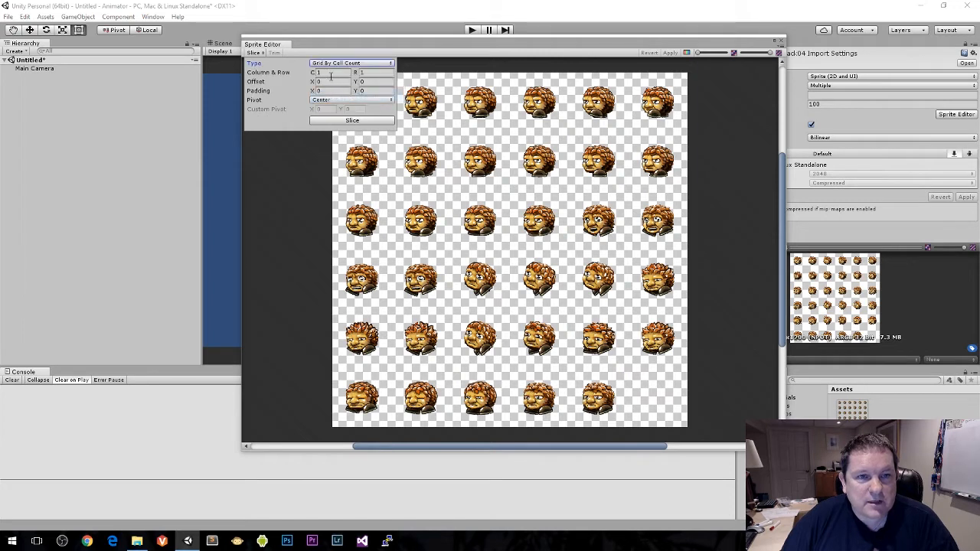
pyautogui.click(326, 72)
pyautogui.press('Tab')
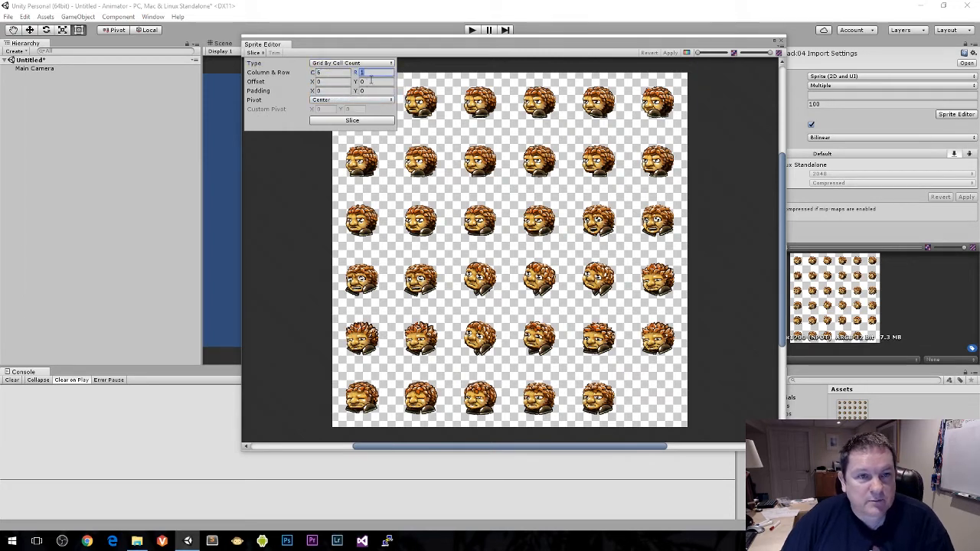
pyautogui.write('6')
pyautogui.press('Tab')
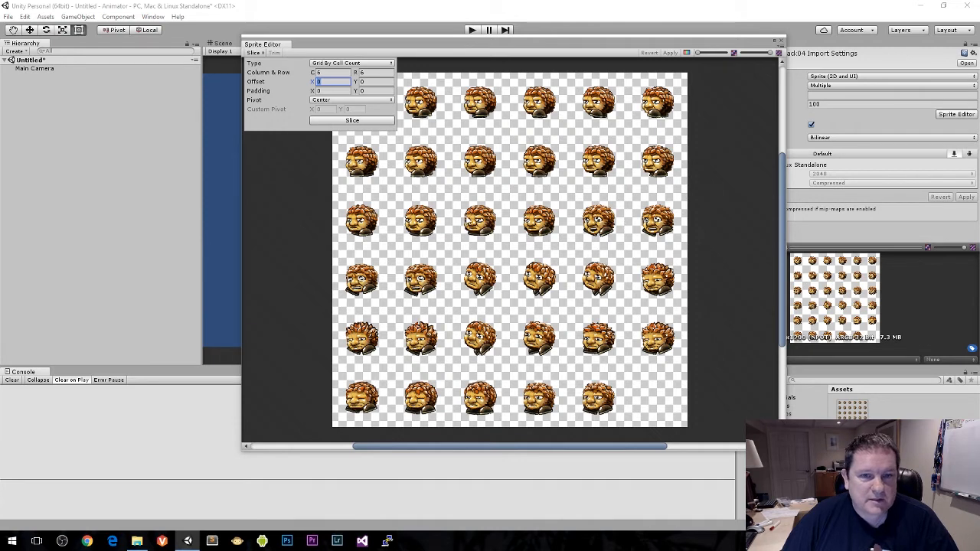
pyautogui.click(394, 225)
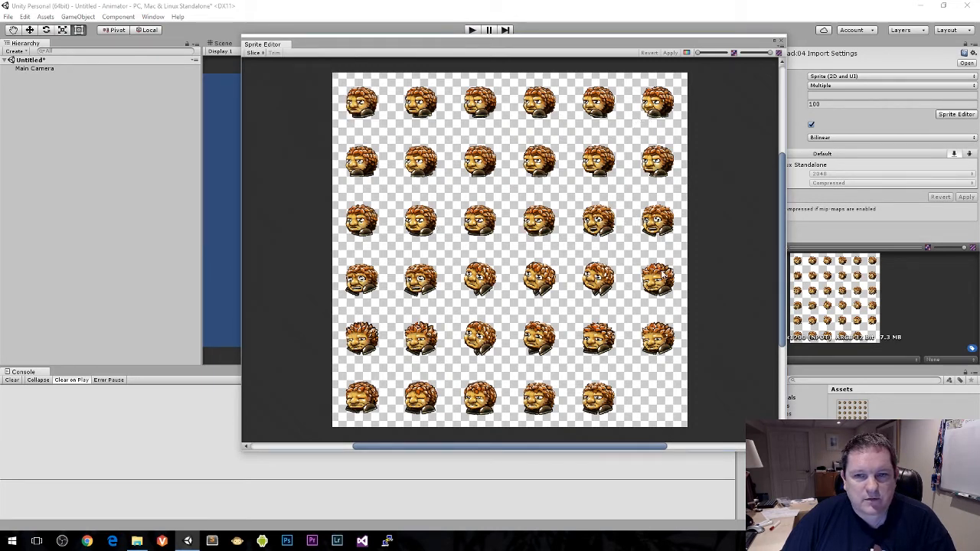
# Step: Slice the sheet with the 6 by 6 grid and select the first sprite to inspect its details
pyautogui.click(257, 52)
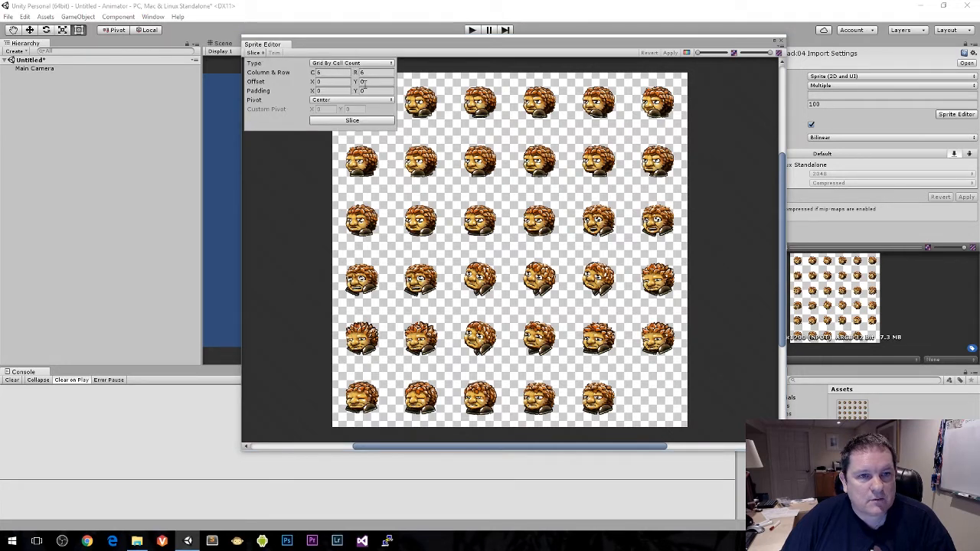
pyautogui.click(360, 123)
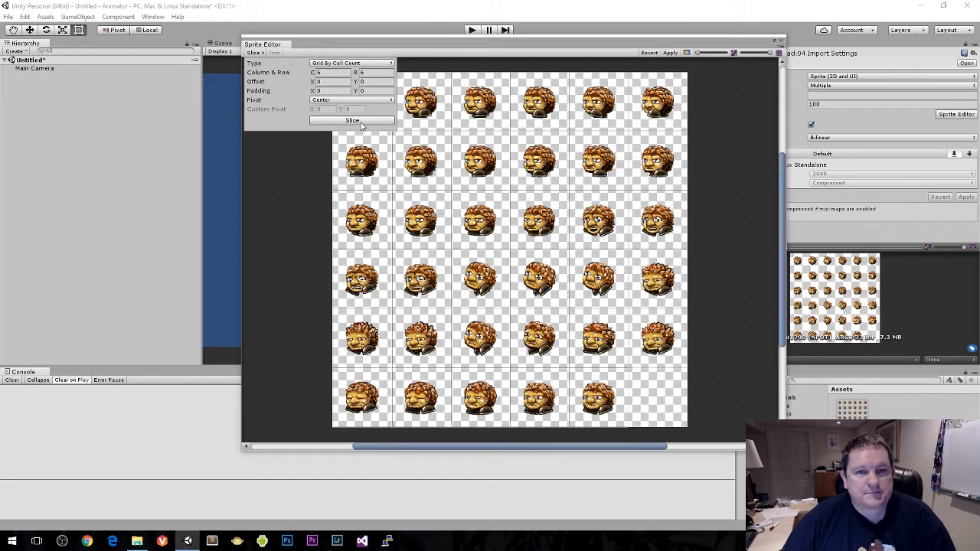
pyautogui.click(398, 47)
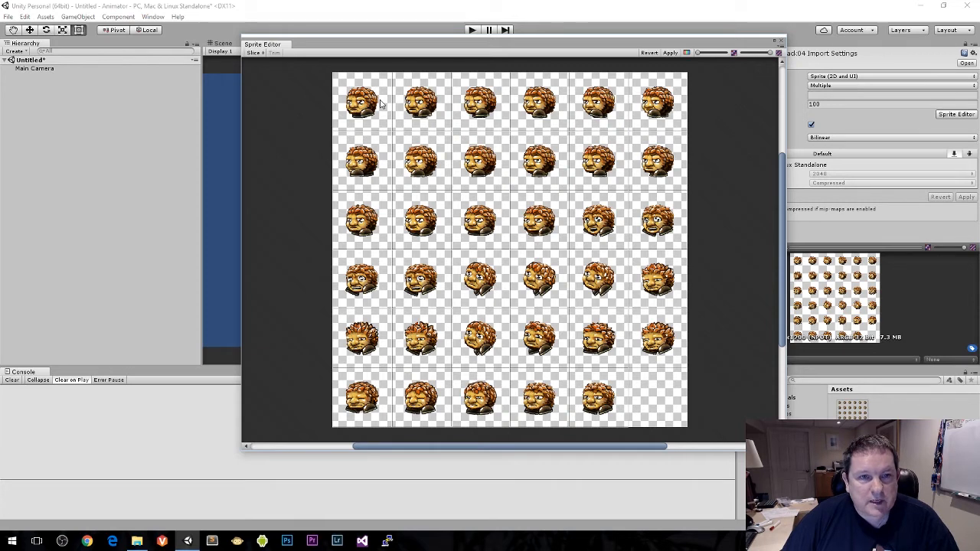
pyautogui.click(380, 104)
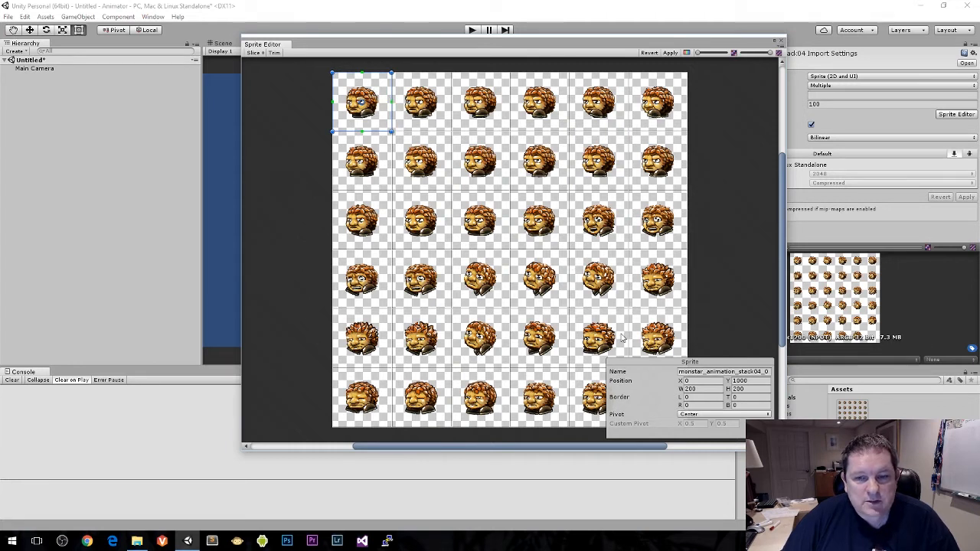
# Step: Change the slicing pivot to Bottom and slice the sprite sheet again
pyautogui.click(254, 52)
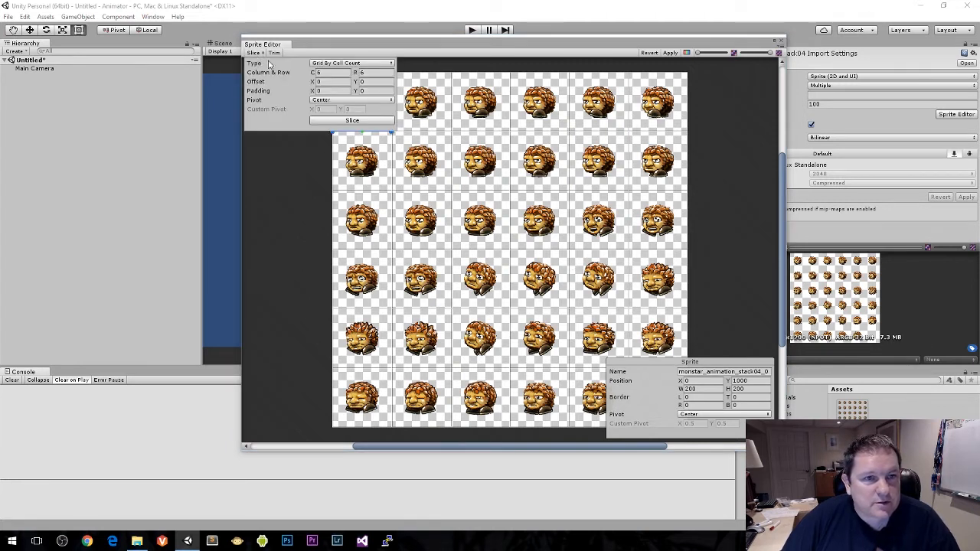
pyautogui.click(322, 101)
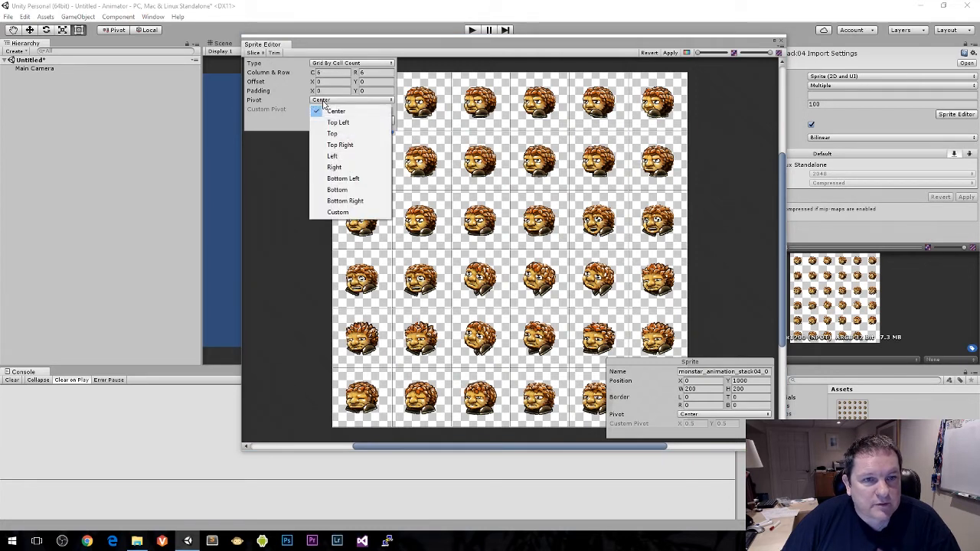
pyautogui.click(349, 190)
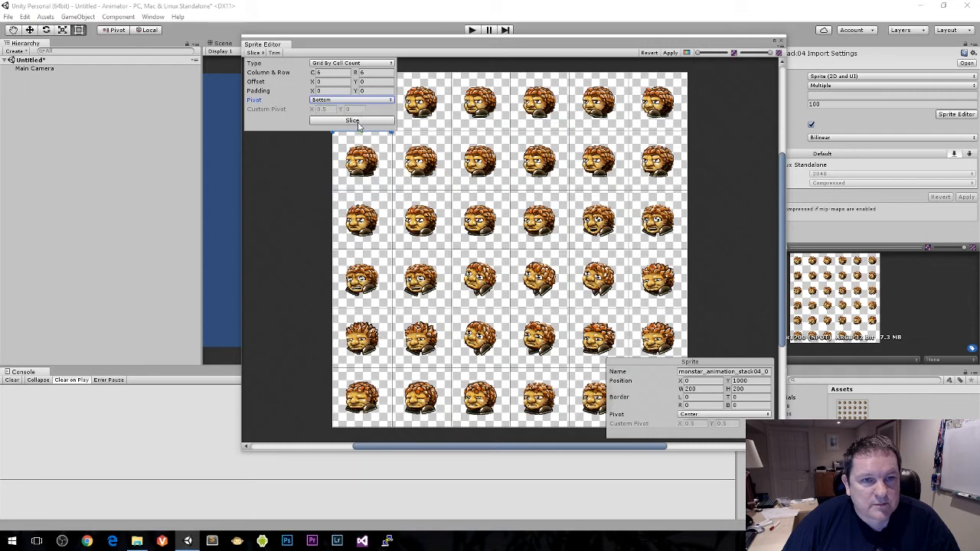
pyautogui.click(352, 121)
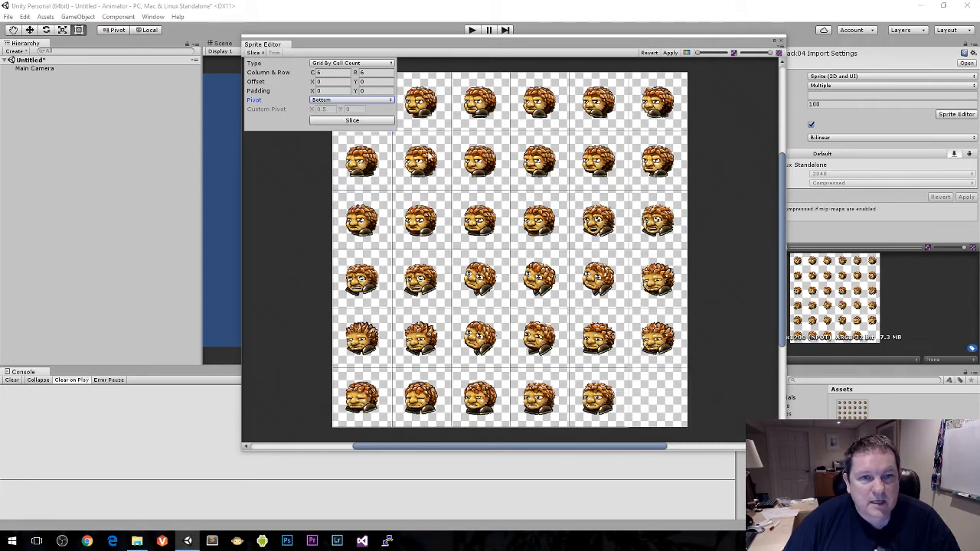
# Step: Select several sprites in the first two rows to check their pivot placement
pyautogui.click(430, 156)
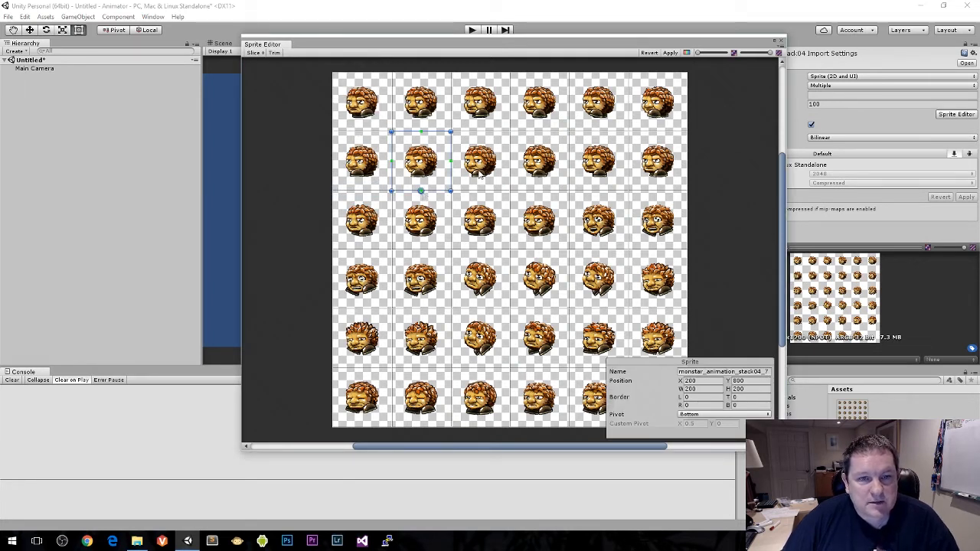
pyautogui.click(480, 175)
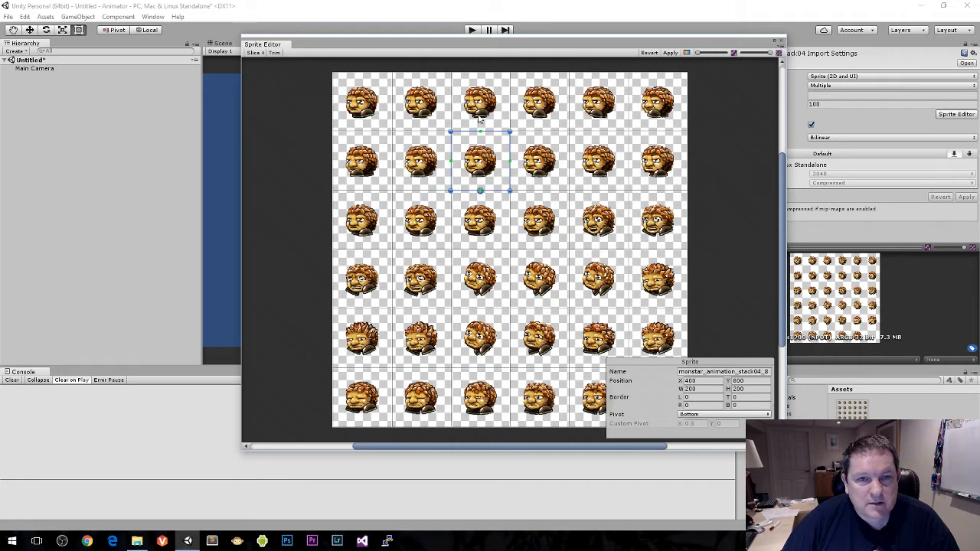
pyautogui.click(480, 115)
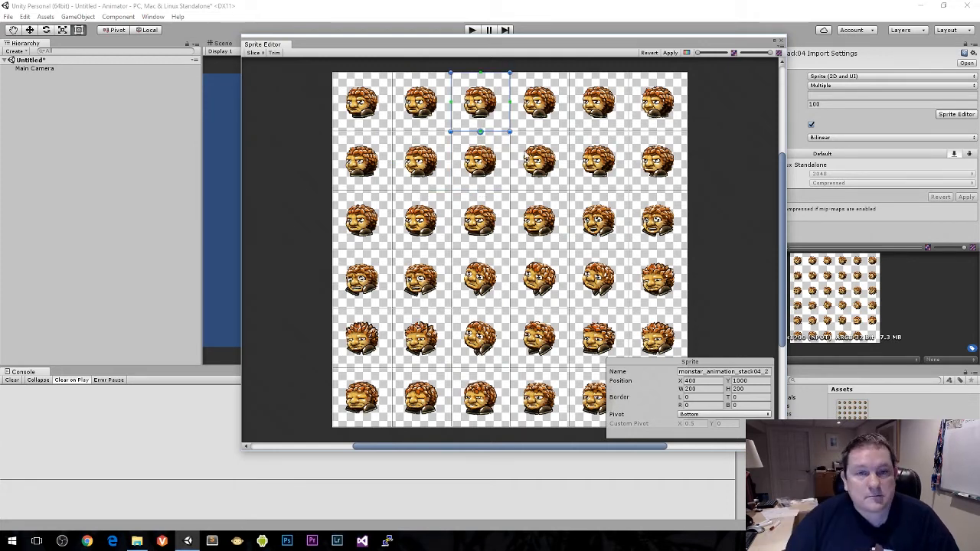
pyautogui.click(539, 169)
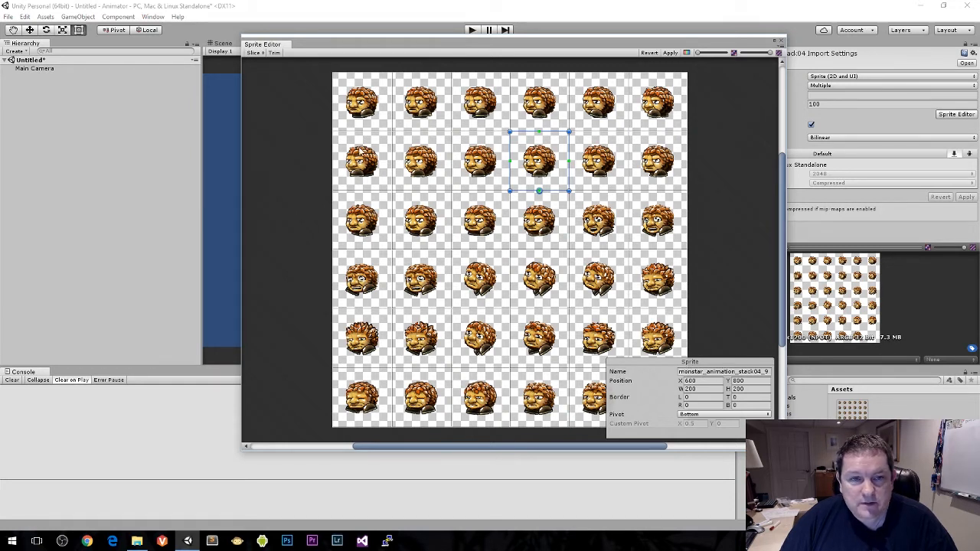
# Step: Check the names of the first sprite and a third-row sprite, apply the slicing and close the Sprite Editor
pyautogui.click(347, 97)
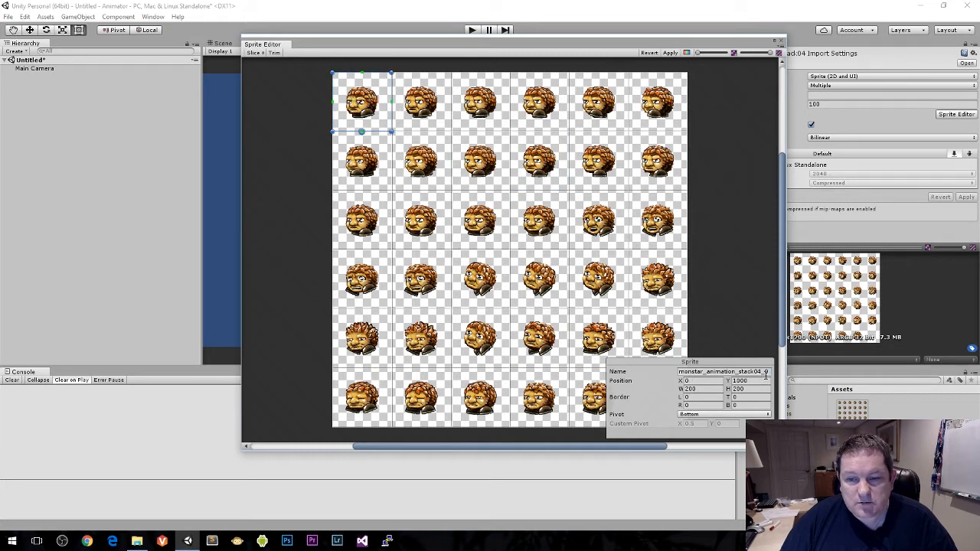
pyautogui.click(550, 225)
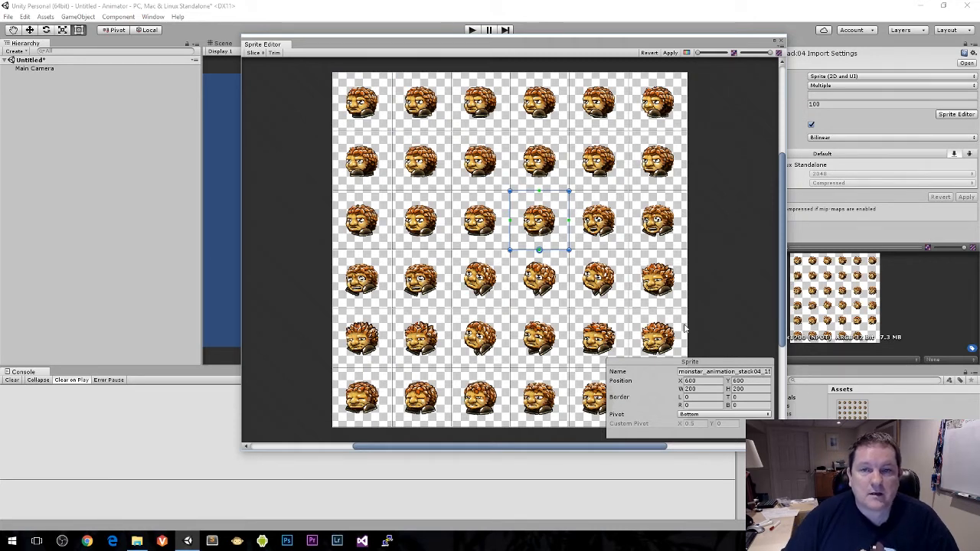
pyautogui.click(670, 53)
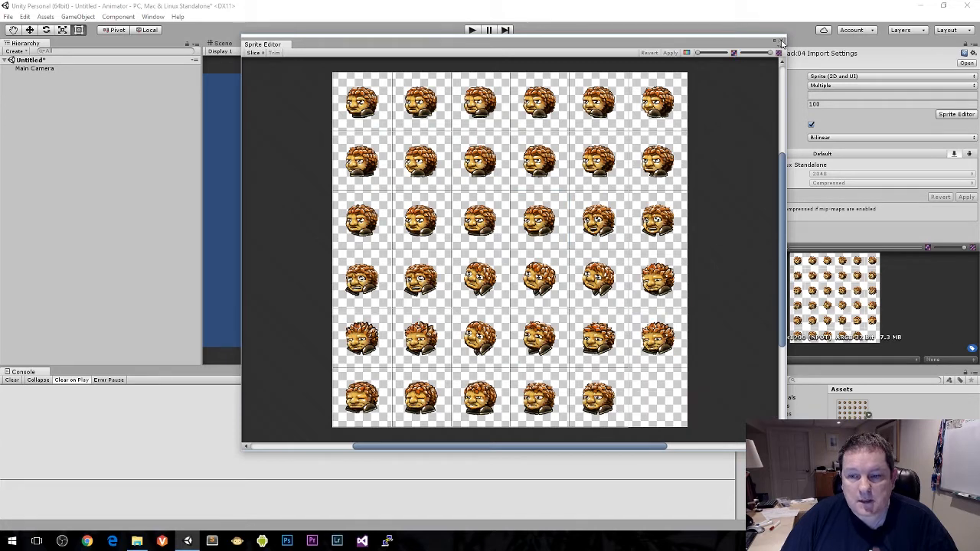
pyautogui.click(780, 40)
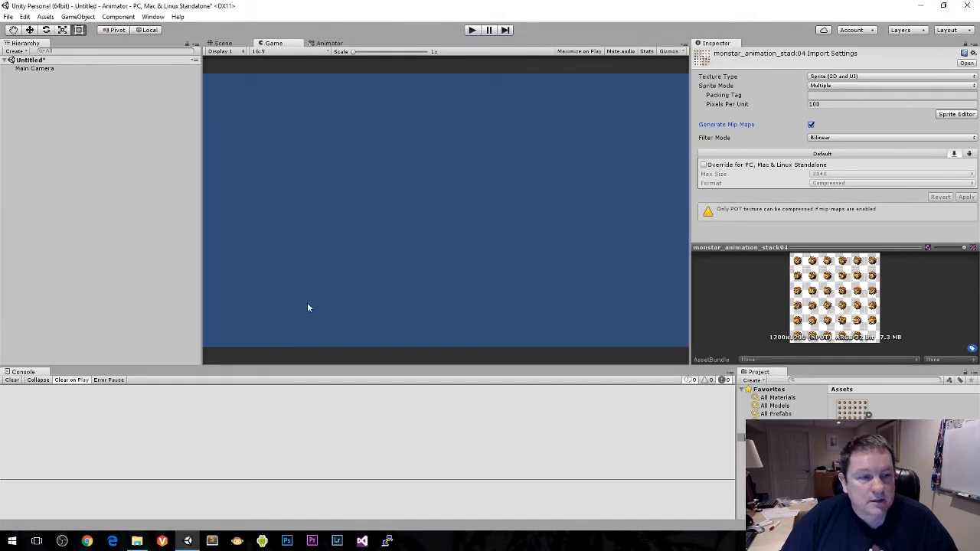
# Step: Dock the Project panel beside the Console, enlarge it and expand the monster sheet to show its individual sprites
pyautogui.moveTo(757, 373); pyautogui.dragTo(551, 374)
pyautogui.click(131, 417)
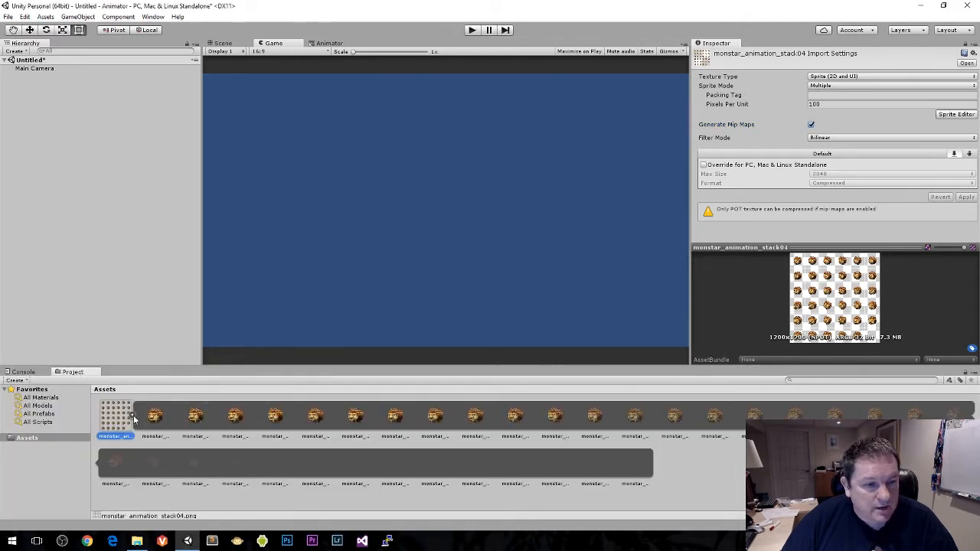
pyautogui.moveTo(201, 366); pyautogui.dragTo(202, 350)
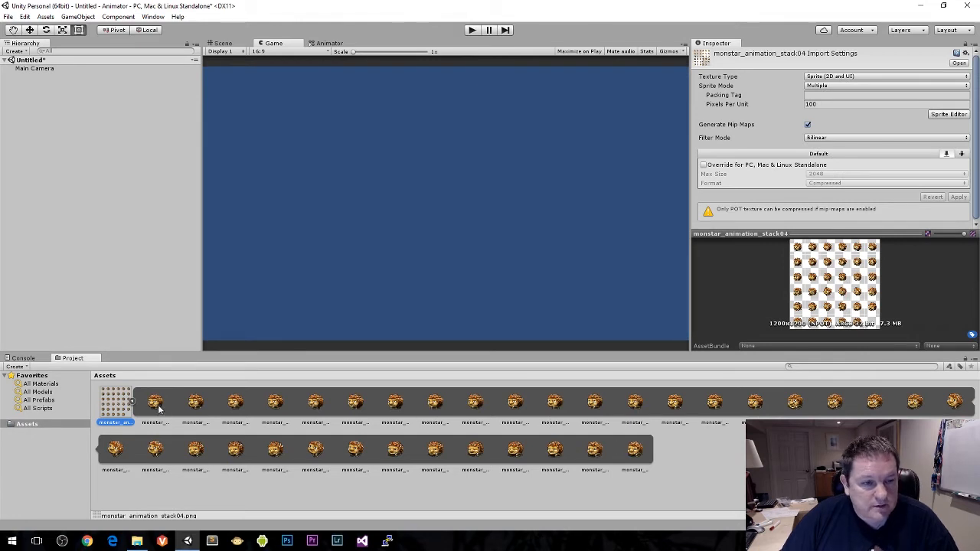
# Step: Place only the first monster sprite in the scene to inspect it, and delete it again
pyautogui.moveTo(157, 407); pyautogui.dragTo(167, 175)
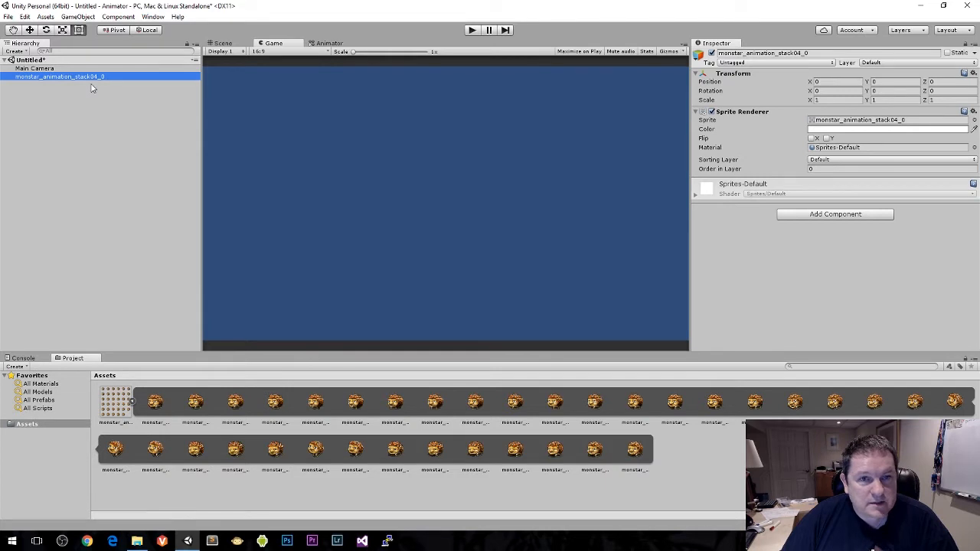
pyautogui.click(220, 44)
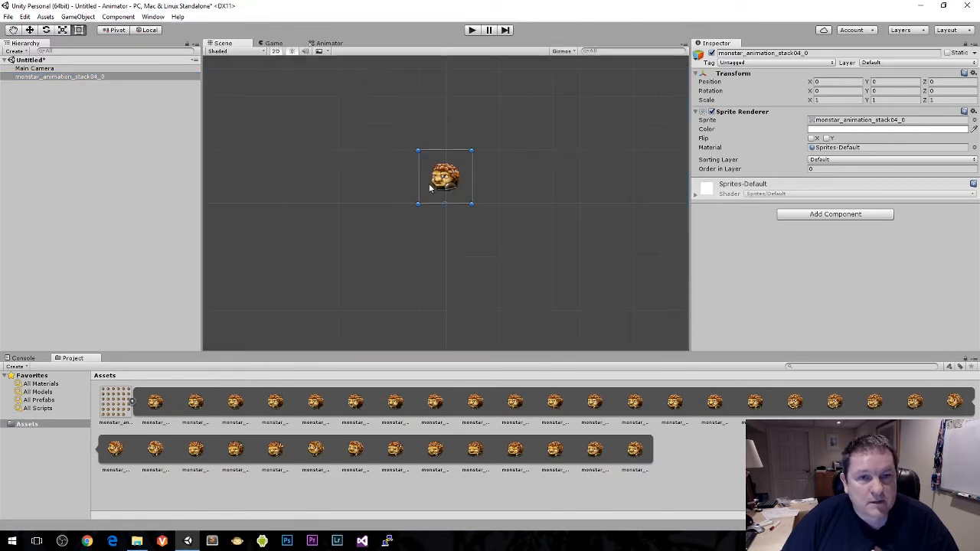
pyautogui.scroll(5, 430, 188)
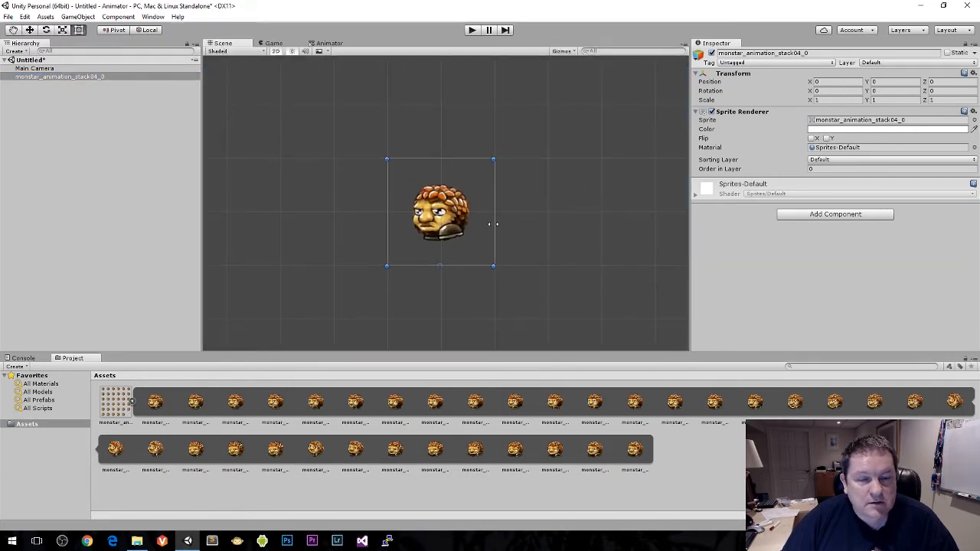
pyautogui.scroll(-1, 363, 212)
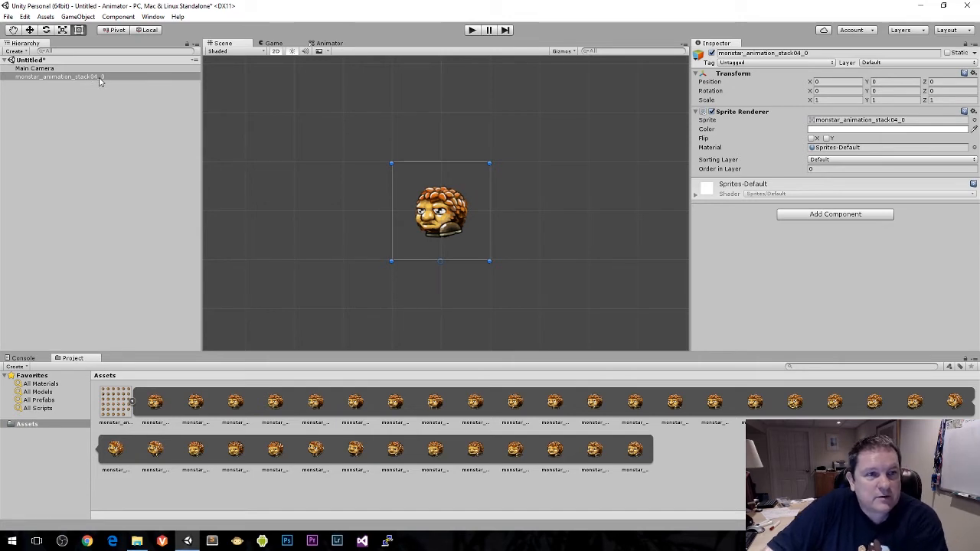
pyautogui.press('Delete')
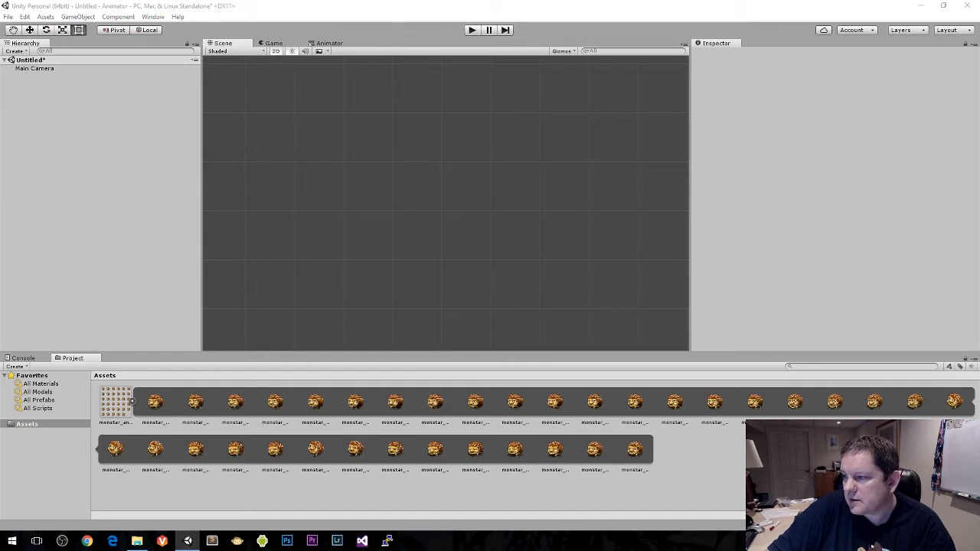
pyautogui.click(418, 31)
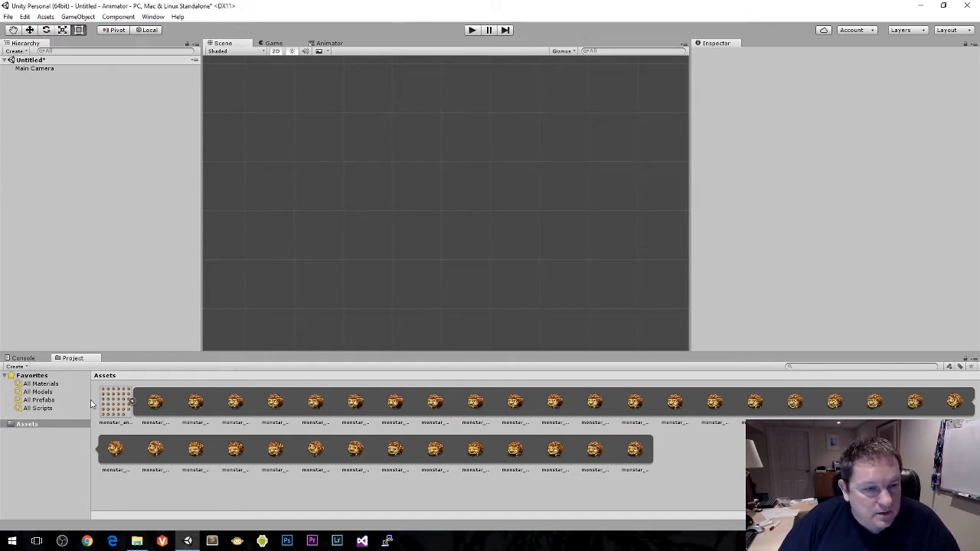
# Step: Add the first 16 monster sprites together to the scene hierarchy to create an animated object
pyautogui.click(155, 402)
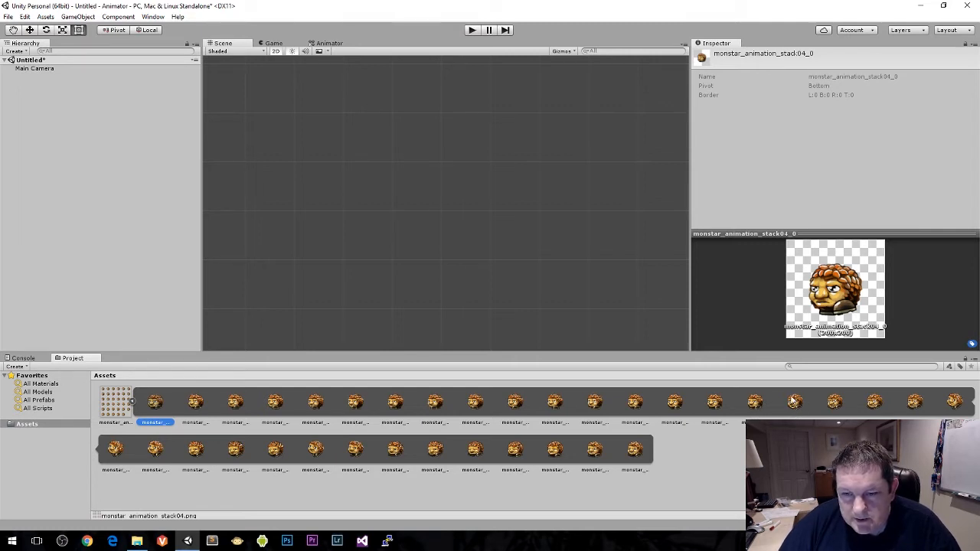
pyautogui.keyDown('shift'); pyautogui.click(755, 404); pyautogui.keyUp('shift')
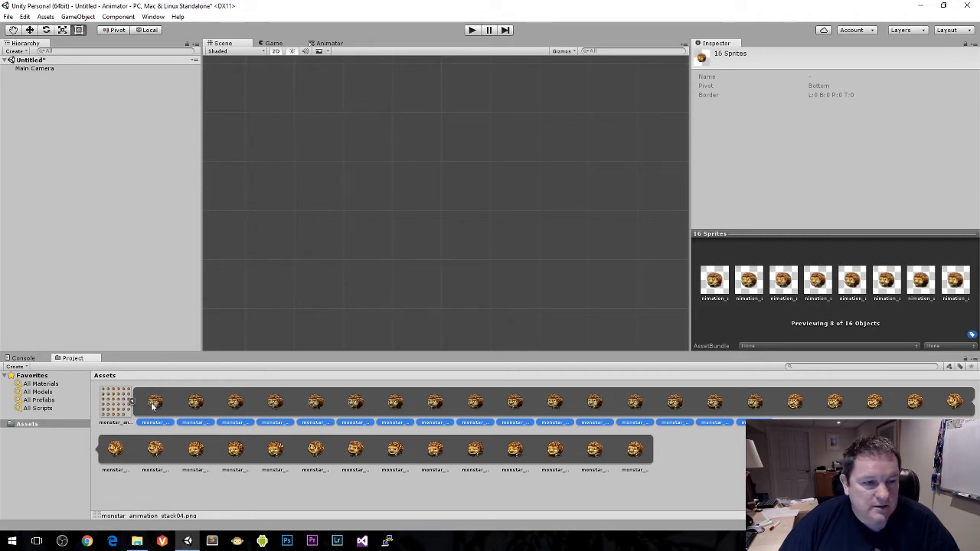
pyautogui.moveTo(153, 405); pyautogui.dragTo(68, 176)
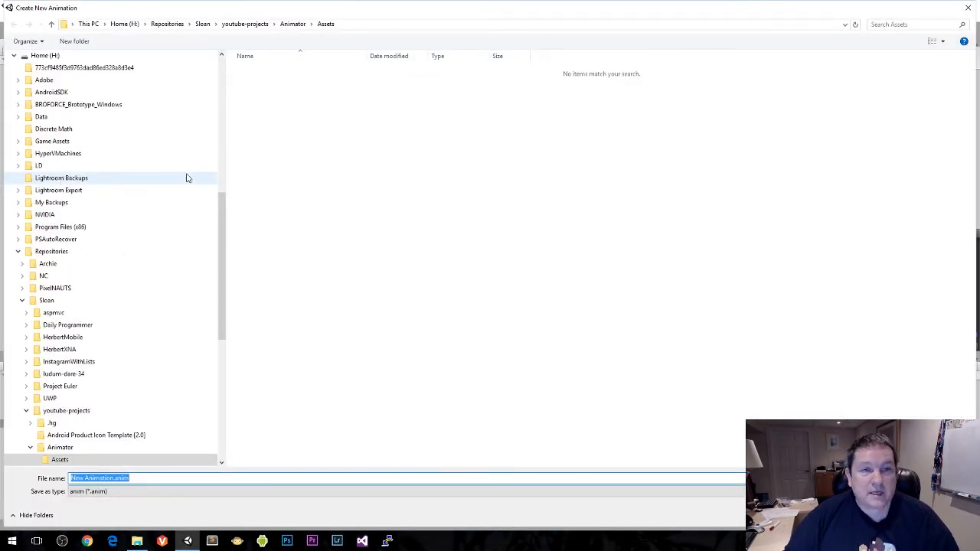
# Step: Save the new animation as Monster Walking.anim in the Assets folder
pyautogui.click(113, 478)
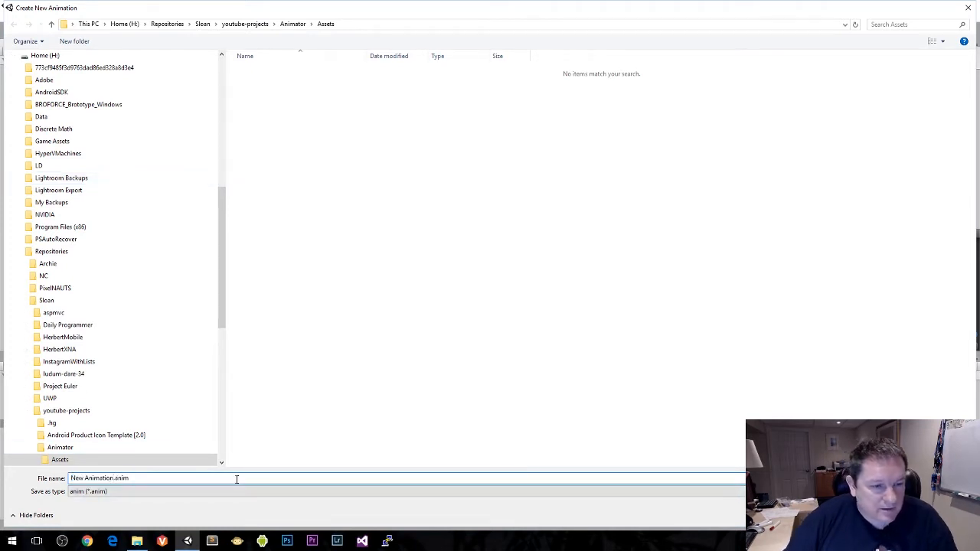
pyautogui.moveTo(113, 478); pyautogui.dragTo(71, 477)
pyautogui.write('Mons')
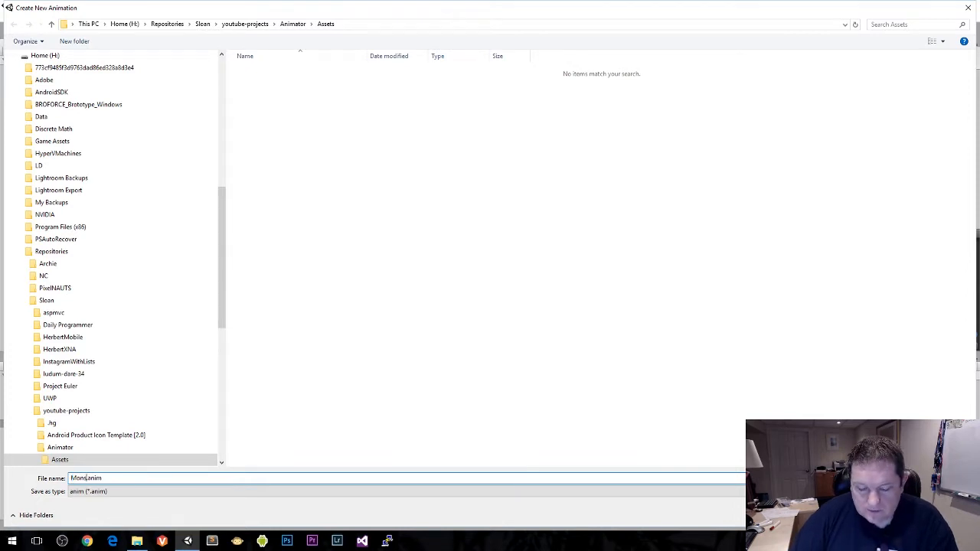
pyautogui.write('ter')
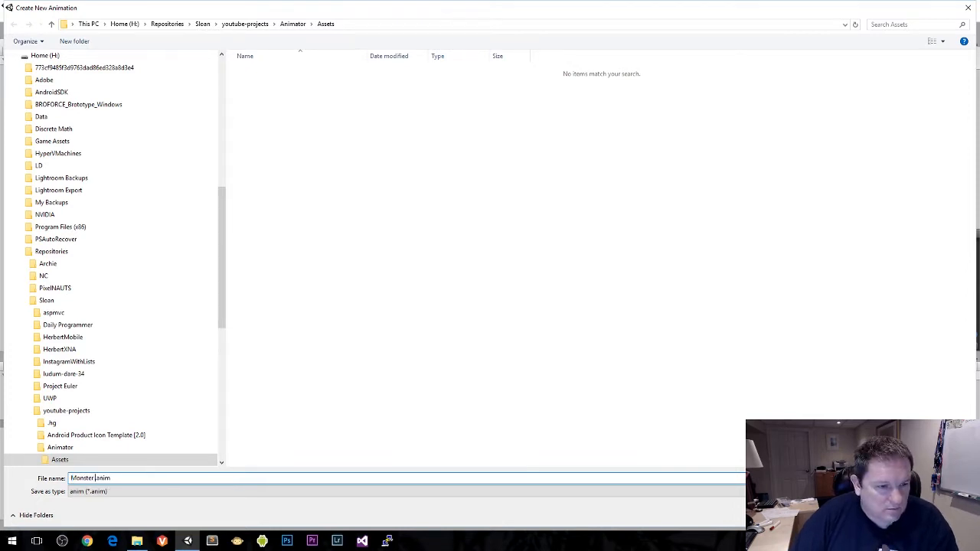
pyautogui.write(' Walking')
pyautogui.press('Return')
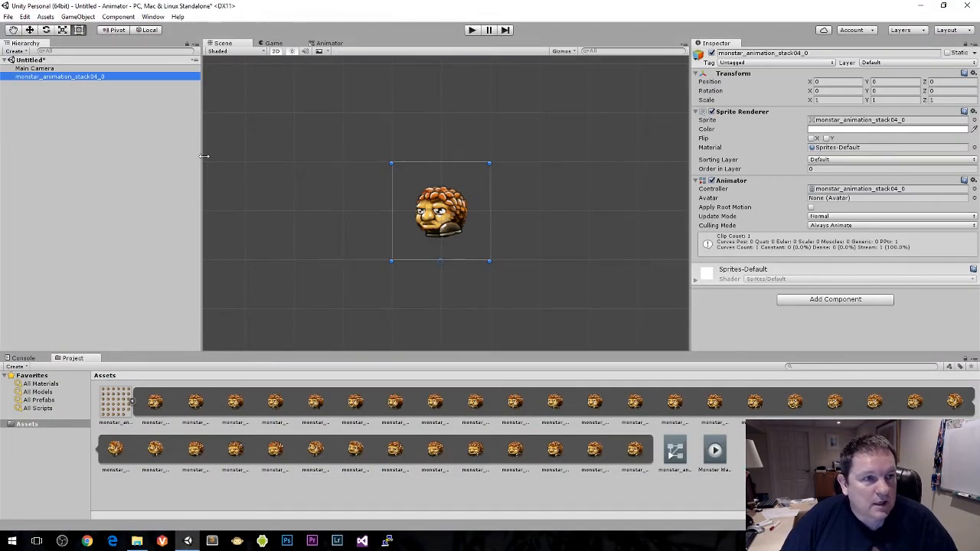
# Step: Save the scene as Monster Example in the Assets folder
pyautogui.hotkey('ctrl', 's')
pyautogui.write('M')
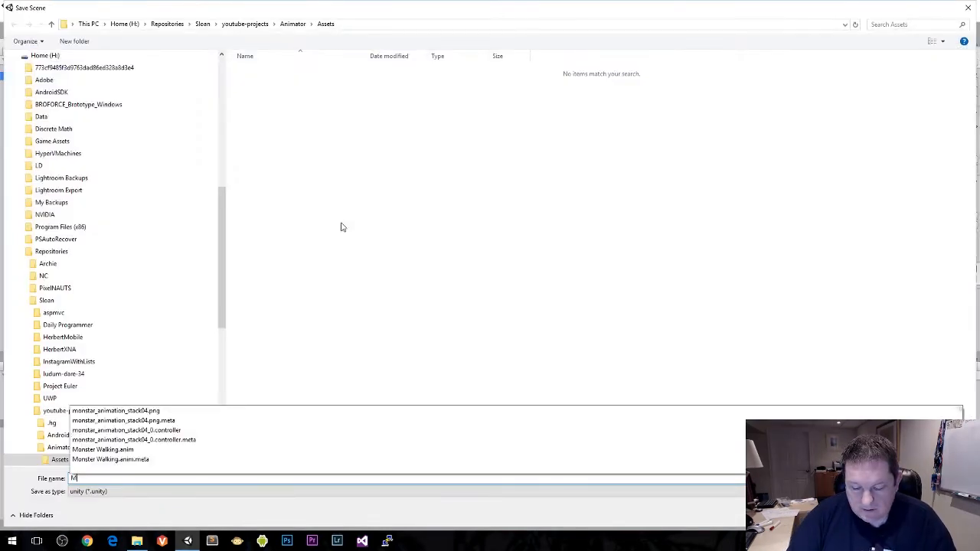
pyautogui.write('onster Exampl')
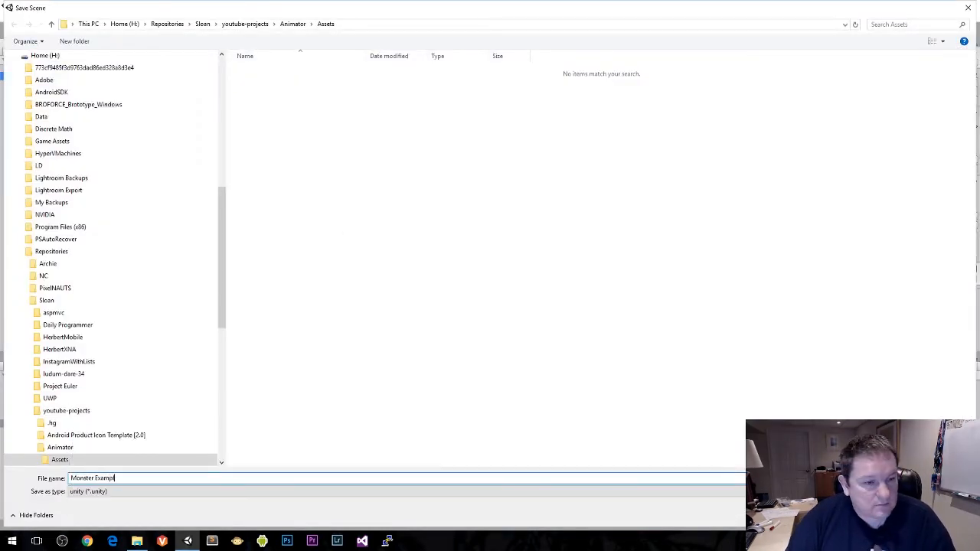
pyautogui.write('e')
pyautogui.press('Return')
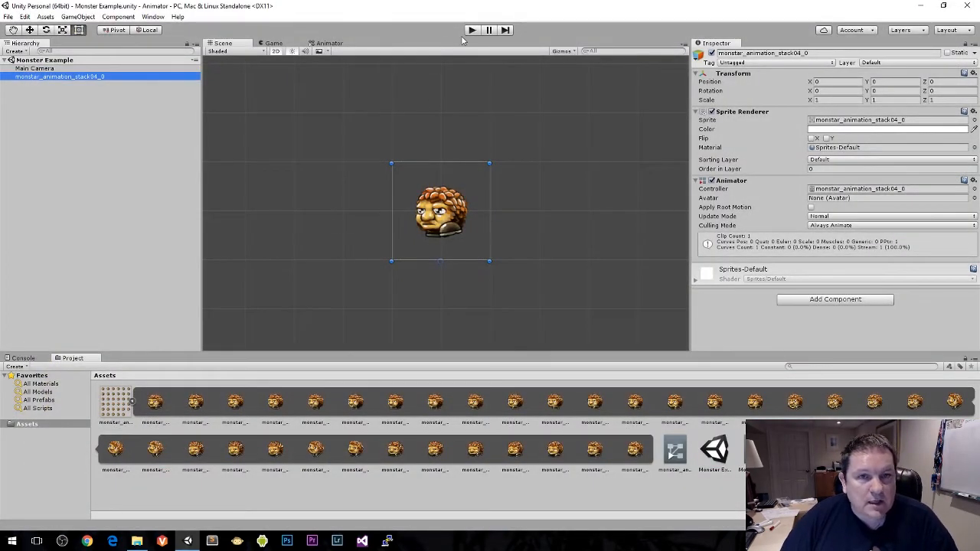
# Step: Run the scene in play mode to test the monster animation, and stop it
pyautogui.click(471, 31)
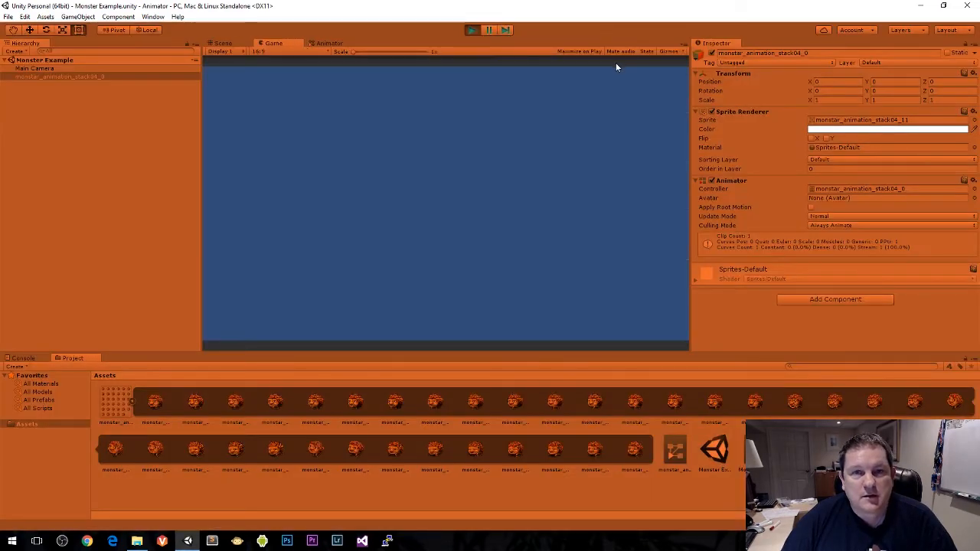
pyautogui.click(471, 30)
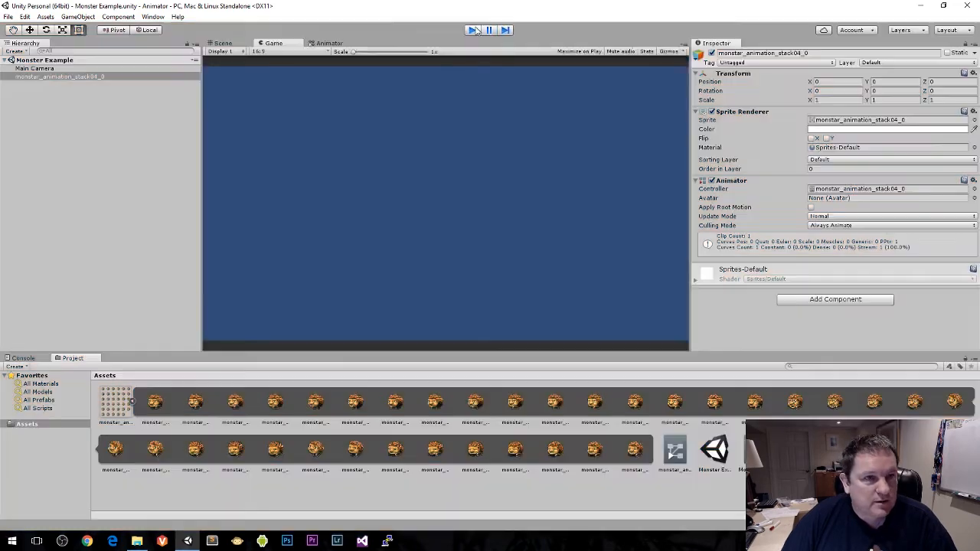
# Step: Switch the Scene view to 3D and set the Main Camera's Y and Z position to 0
pyautogui.click(83, 69)
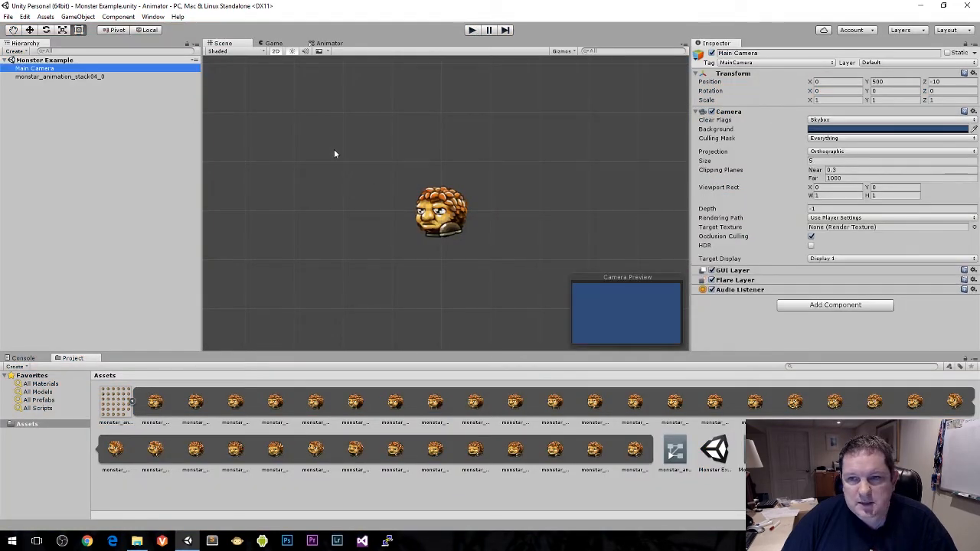
pyautogui.click(274, 52)
pyautogui.moveTo(327, 115); pyautogui.dragTo(744, 16, button='right')
pyautogui.scroll(-10, 438, 115)
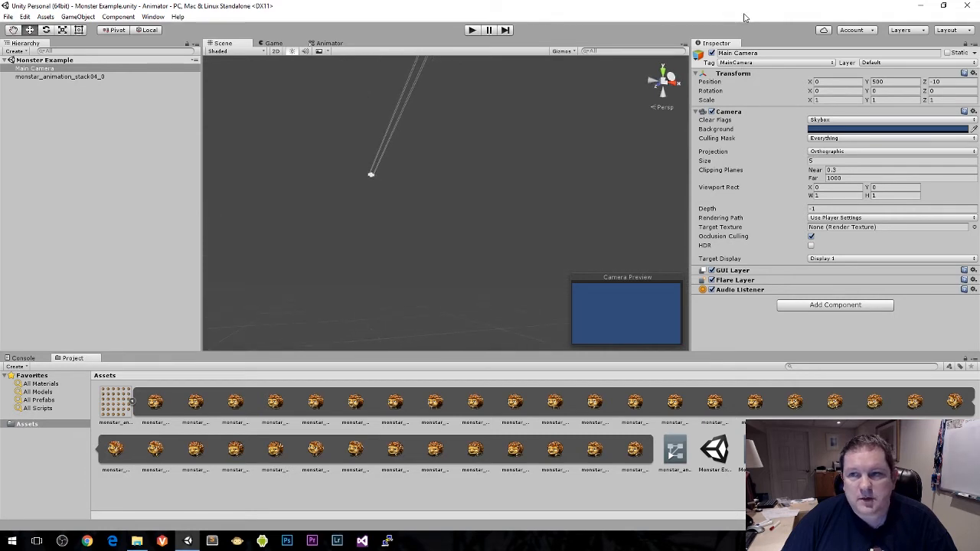
pyautogui.click(888, 81)
pyautogui.write('0')
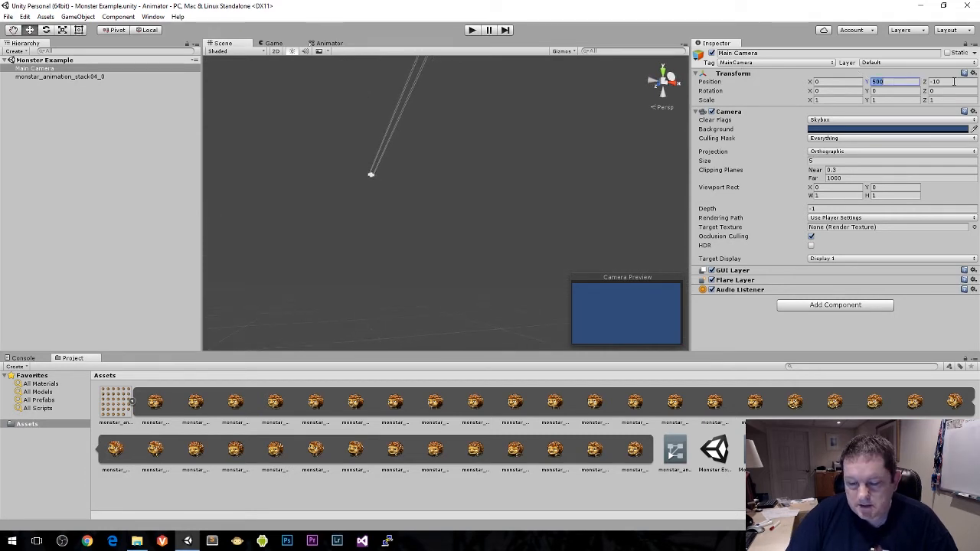
pyautogui.press('Tab')
pyautogui.write('0')
pyautogui.press('Tab')
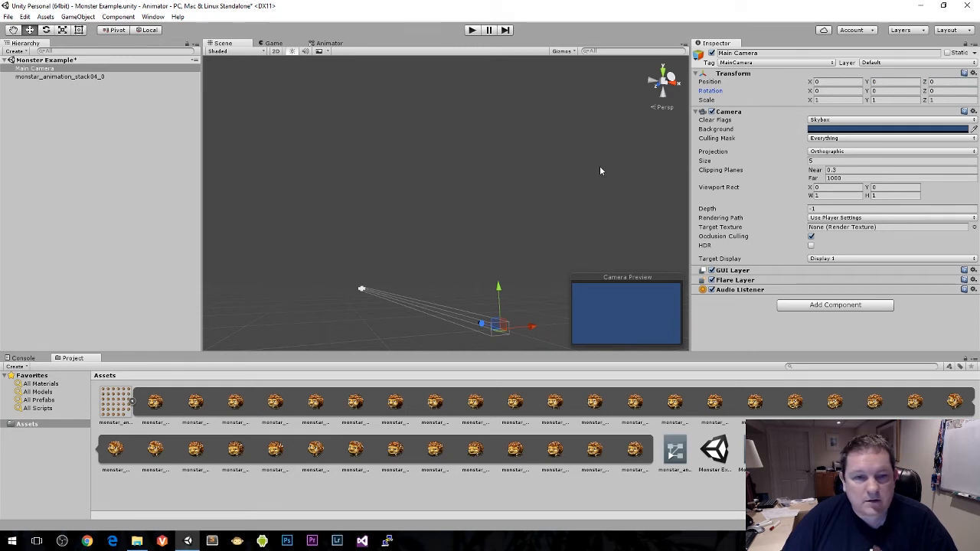
pyautogui.moveTo(600, 171); pyautogui.dragTo(806, 256, button='right')
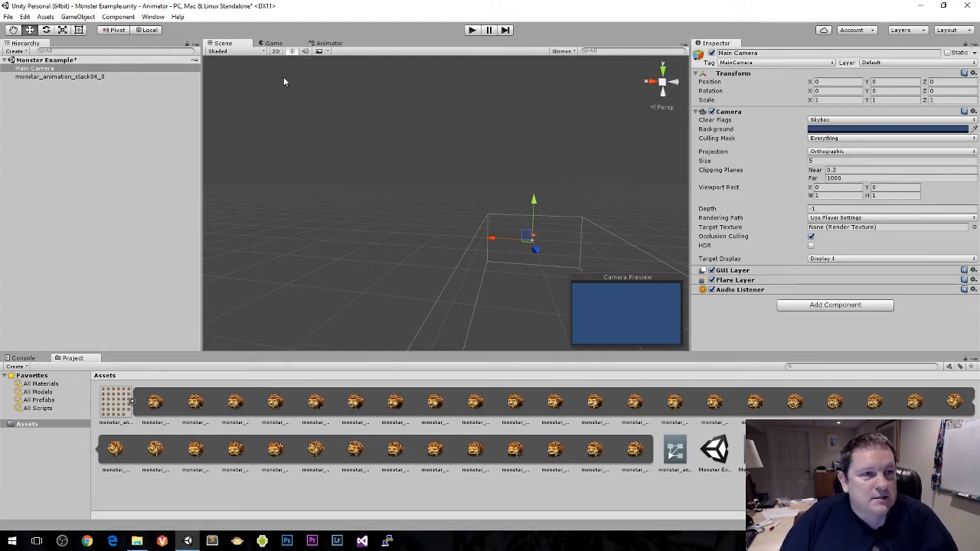
# Step: Change the Playmode tint color in the preferences to light grey CACACAFF and close the preferences
pyautogui.click(24, 16)
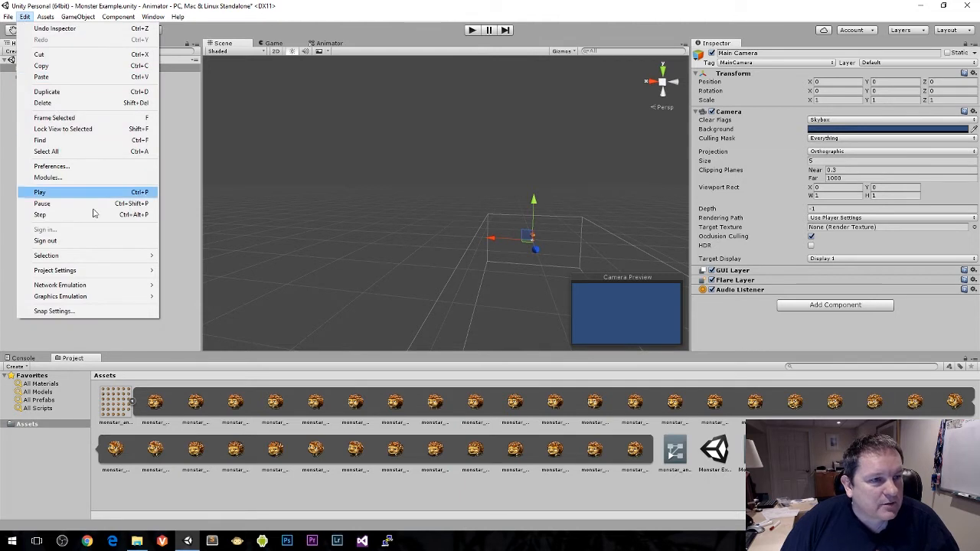
pyautogui.click(92, 169)
pyautogui.click(97, 112)
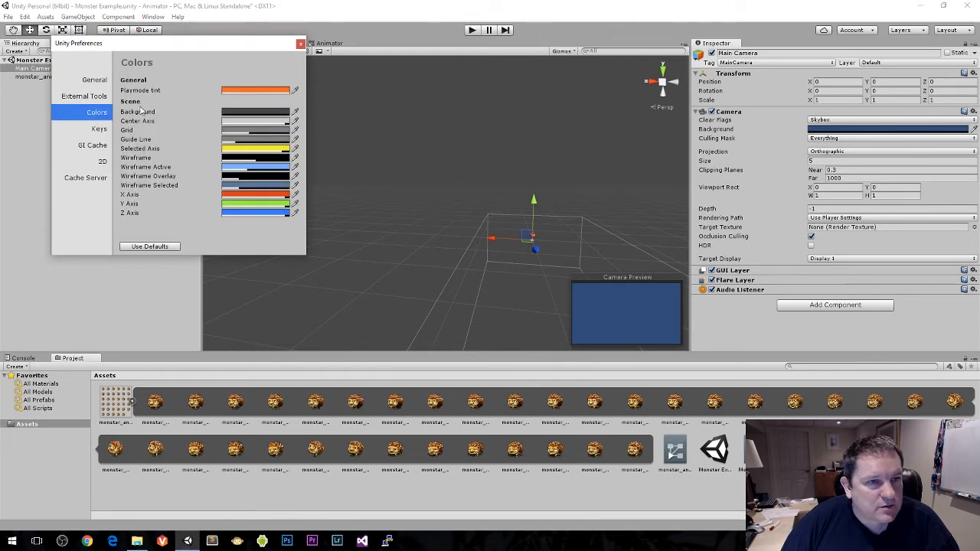
pyautogui.click(237, 93)
pyautogui.moveTo(451, 188); pyautogui.dragTo(416, 182)
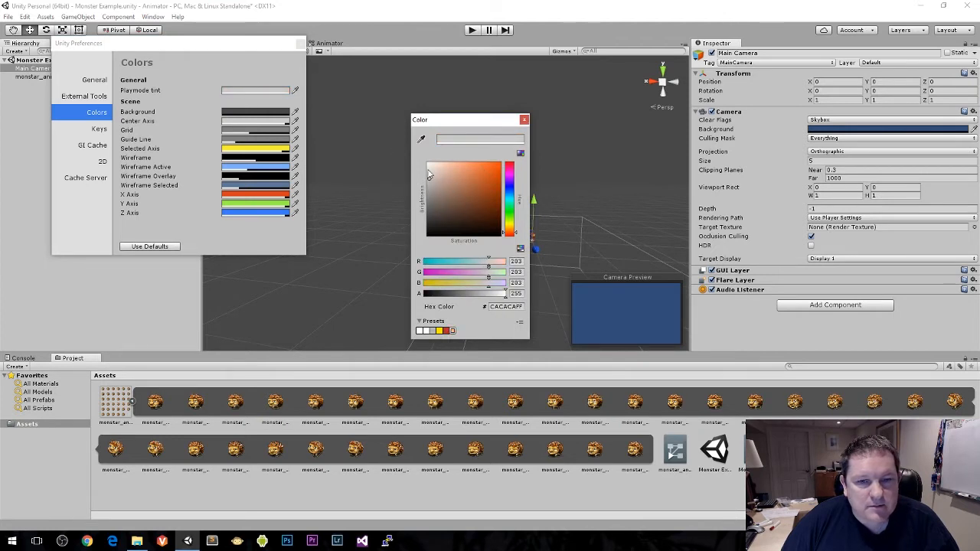
pyautogui.click(523, 120)
pyautogui.click(301, 44)
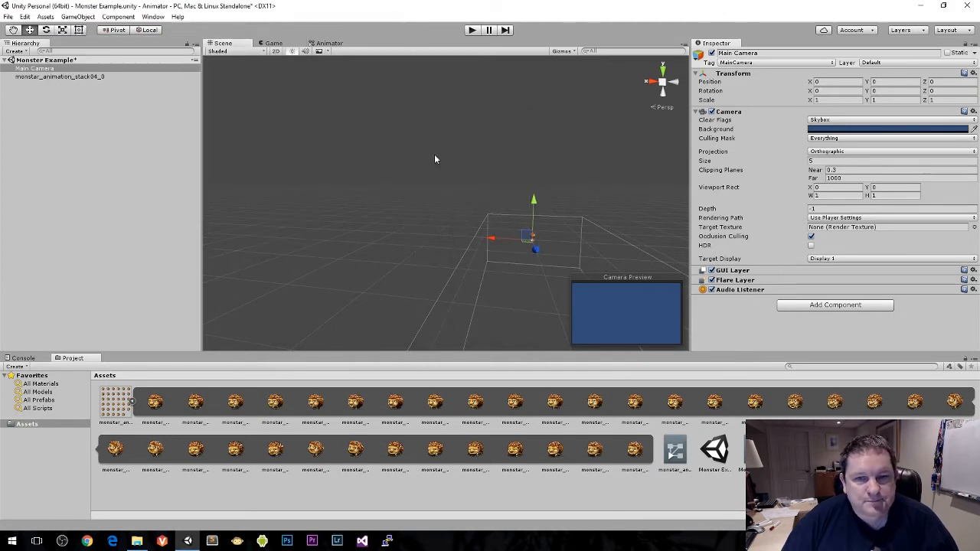
# Step: Examine the Main Camera's orientation in the scene and compare it with the Game view
pyautogui.moveTo(434, 159); pyautogui.dragTo(369, 75, button='right')
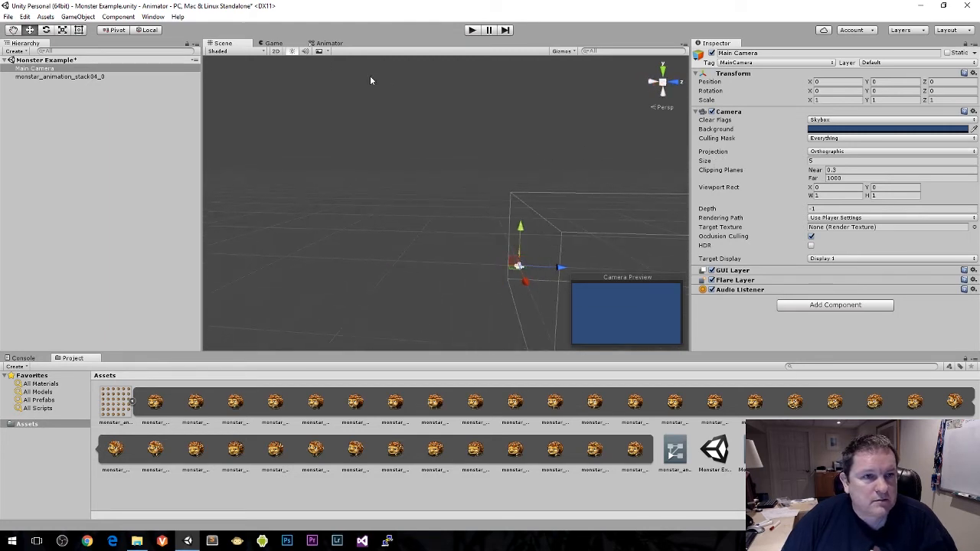
pyautogui.click(270, 44)
pyautogui.click(237, 45)
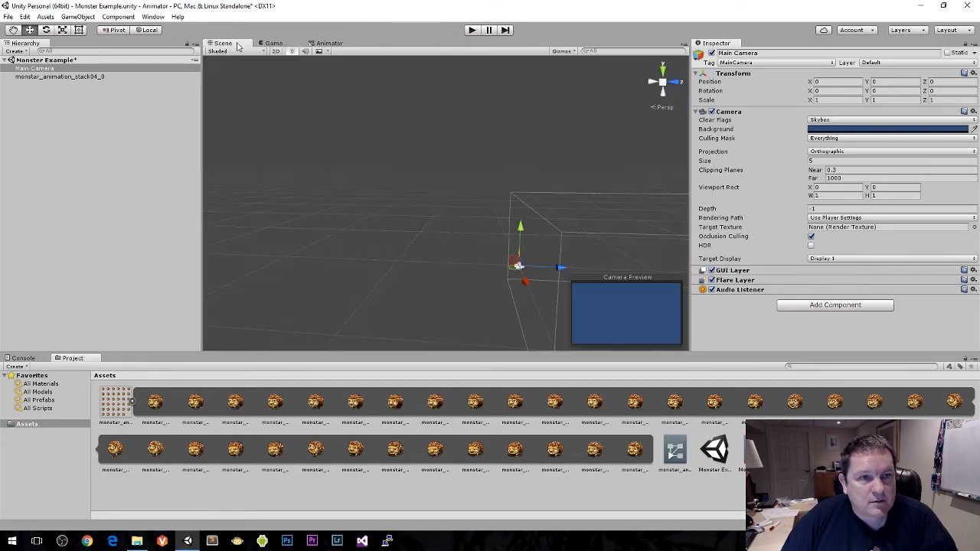
# Step: Move the Main Camera back along Z to about -1.77 and test the scene in play mode
pyautogui.moveTo(560, 266); pyautogui.dragTo(537, 267)
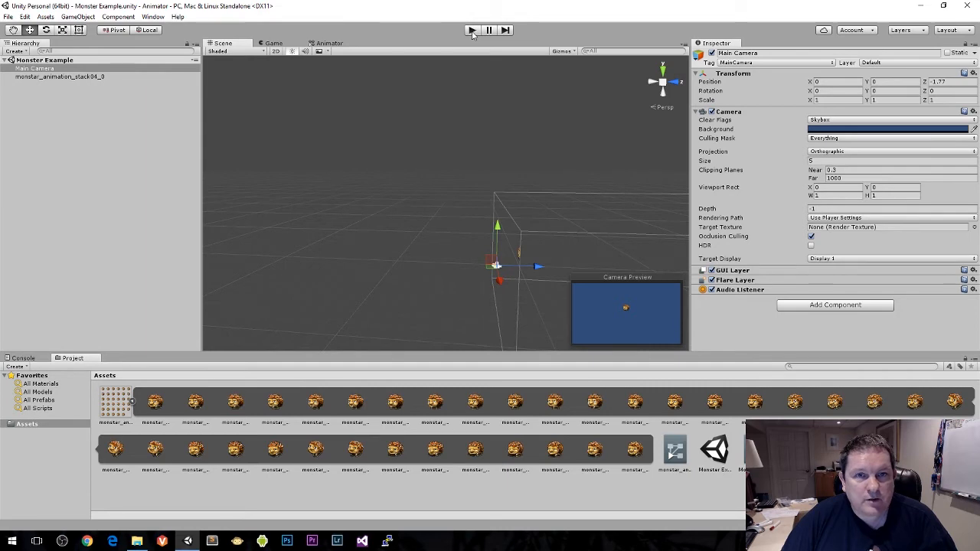
pyautogui.click(473, 31)
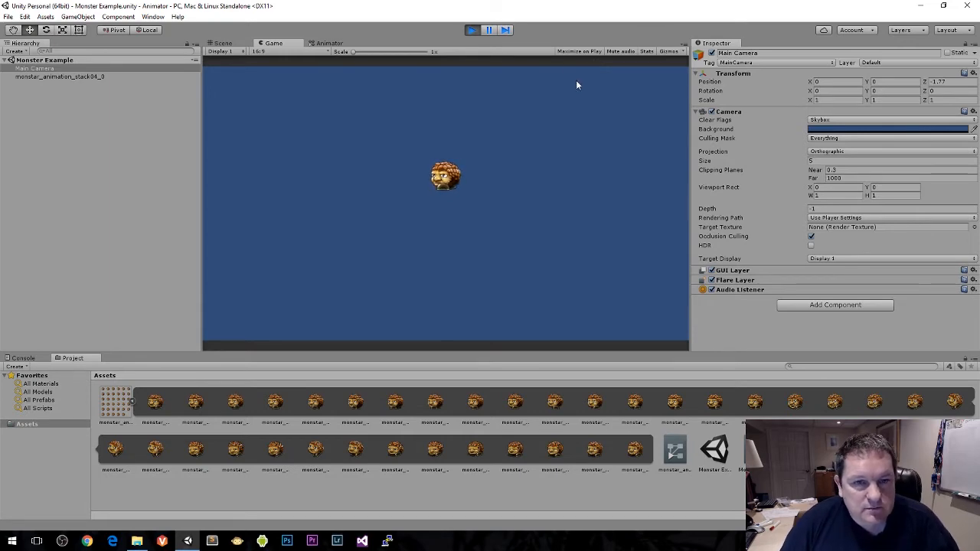
pyautogui.click(472, 31)
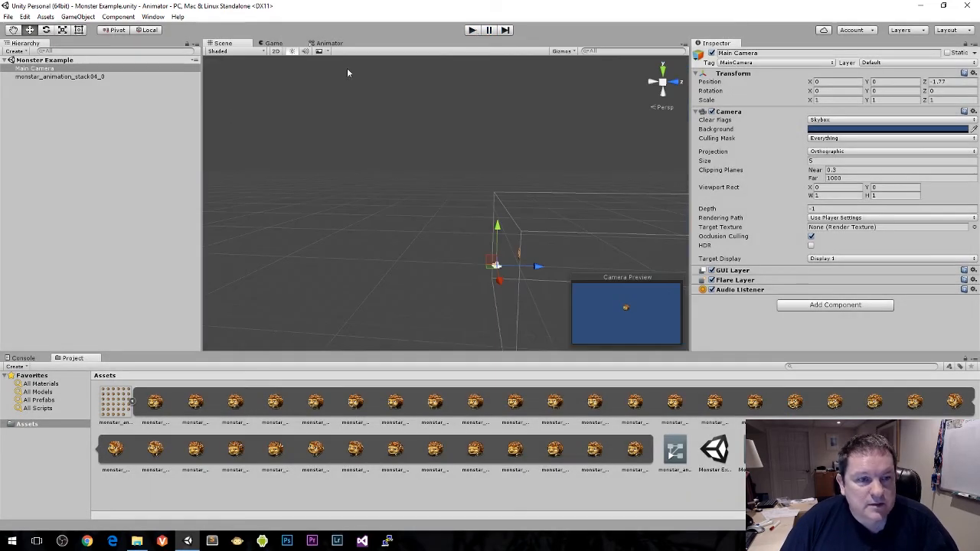
# Step: Rename the monstar_animation_stack04_0 object in the scene to Monster
pyautogui.click(38, 76)
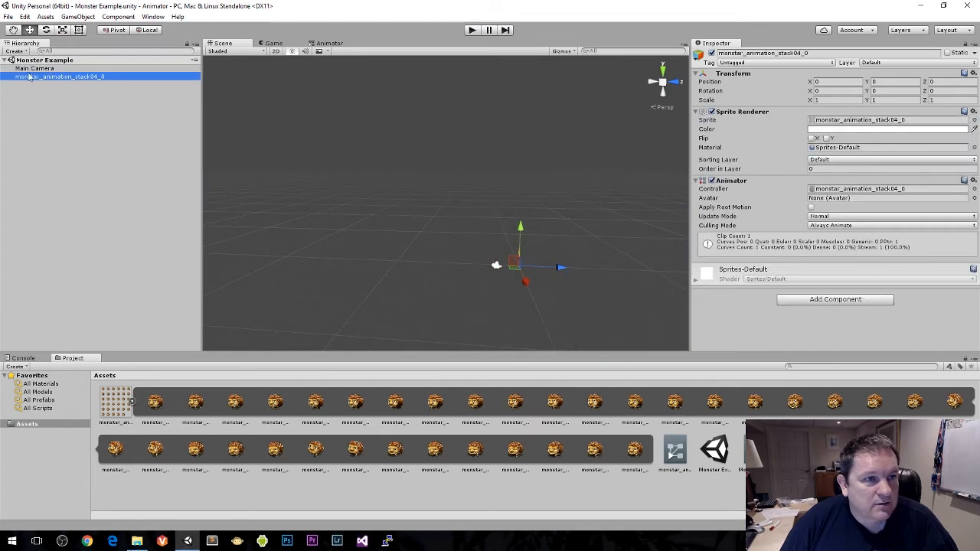
pyautogui.click(121, 81)
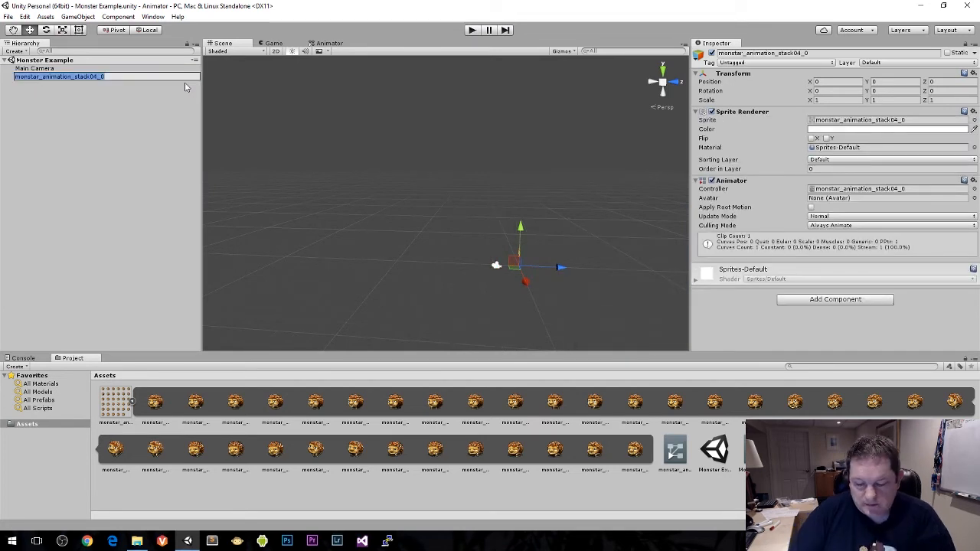
pyautogui.write('Monster')
pyautogui.press('Return')
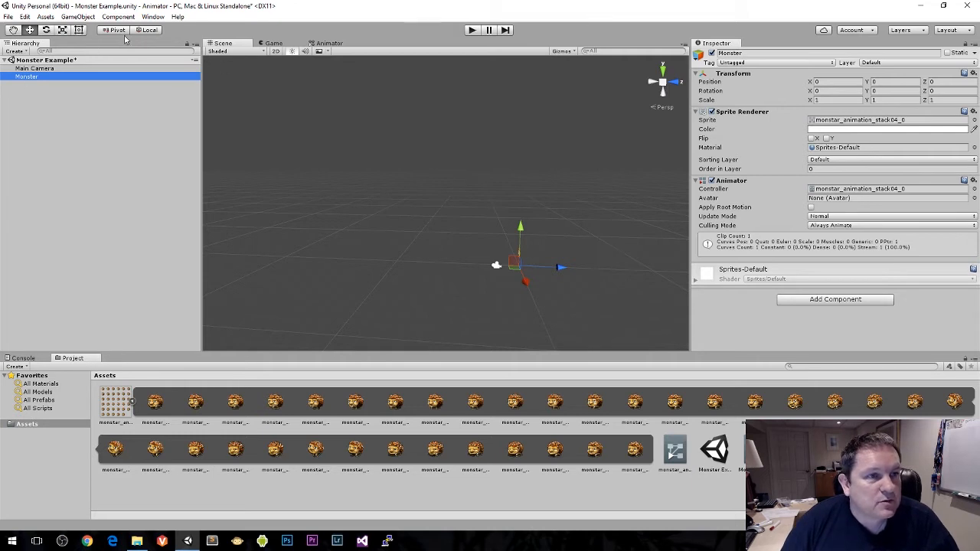
# Step: Open the Animator and Animation windows for the Monster object, keeping the Monster Walking state in view
pyautogui.click(152, 17)
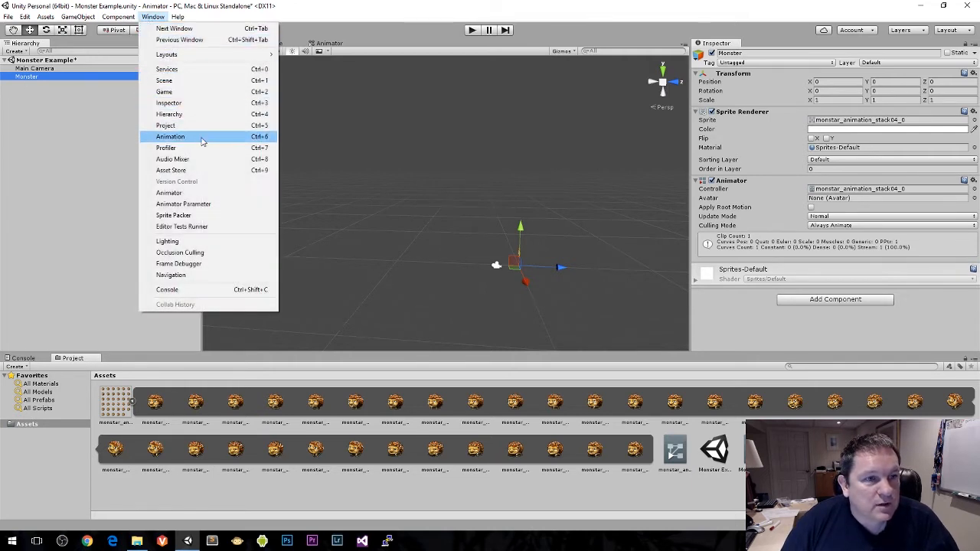
pyautogui.click(212, 192)
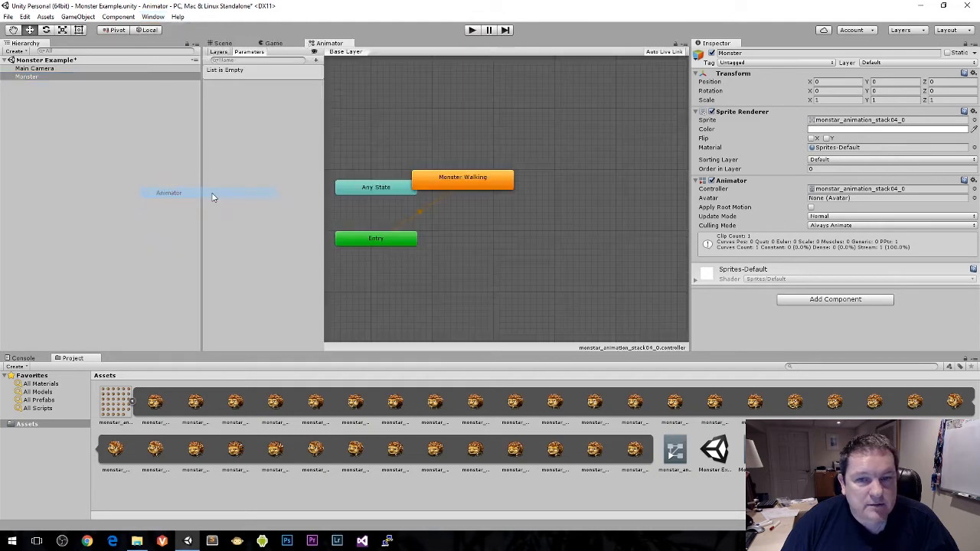
pyautogui.click(153, 16)
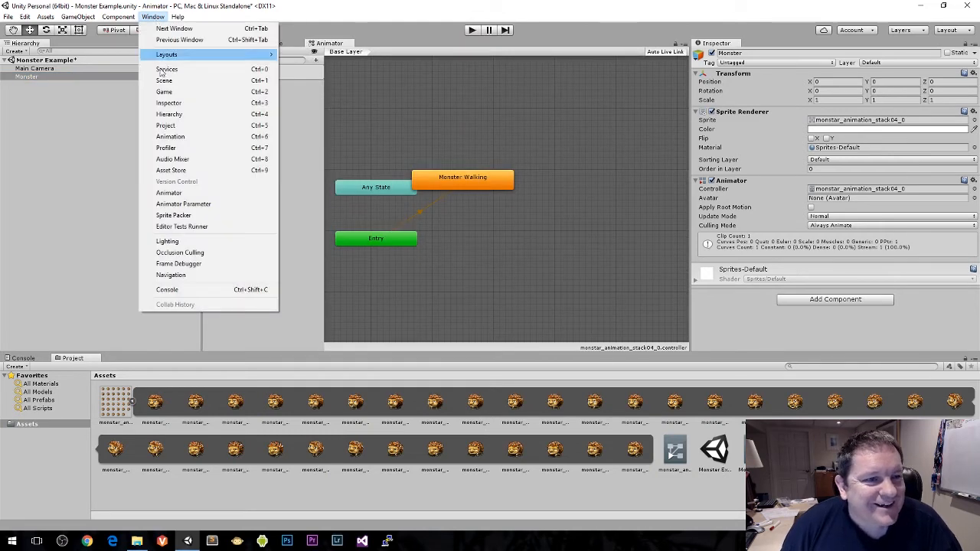
pyautogui.click(210, 136)
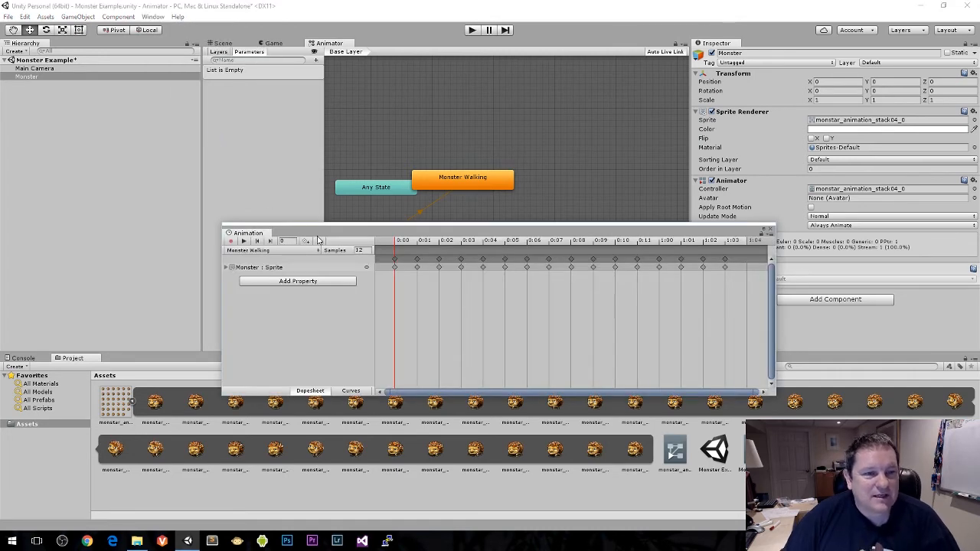
pyautogui.moveTo(330, 235); pyautogui.dragTo(271, 288)
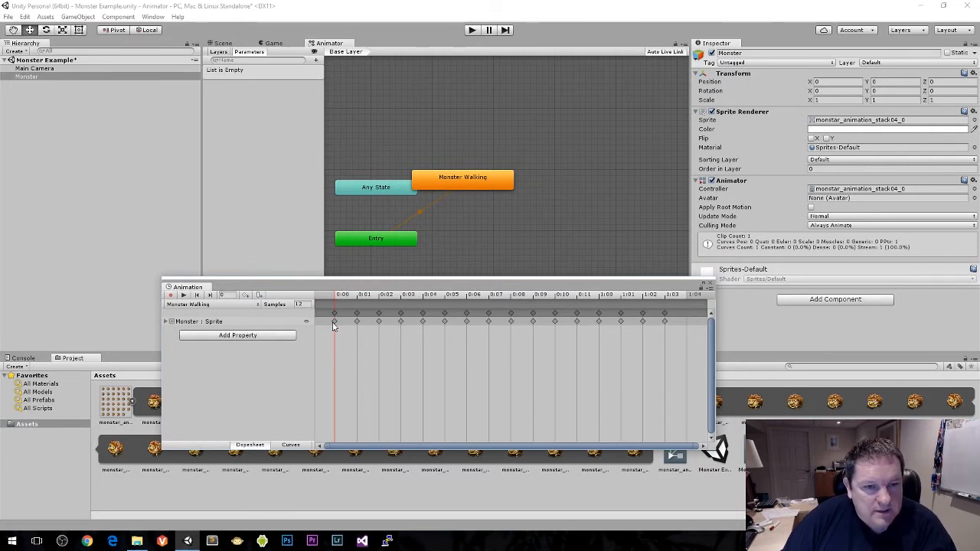
# Step: Expand the Monster : Sprite track to show its sprite thumbnails and enlarge the Animation window
pyautogui.click(333, 325)
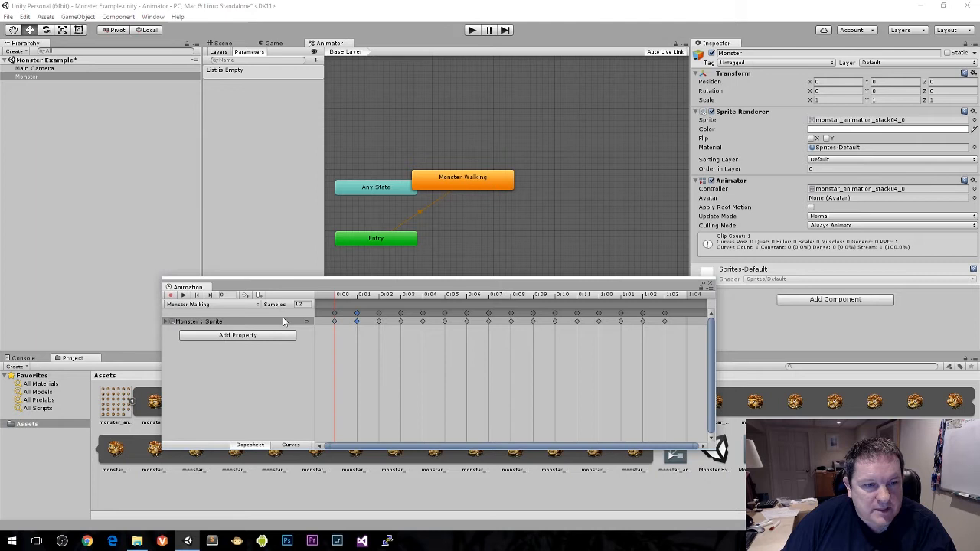
pyautogui.click(165, 322)
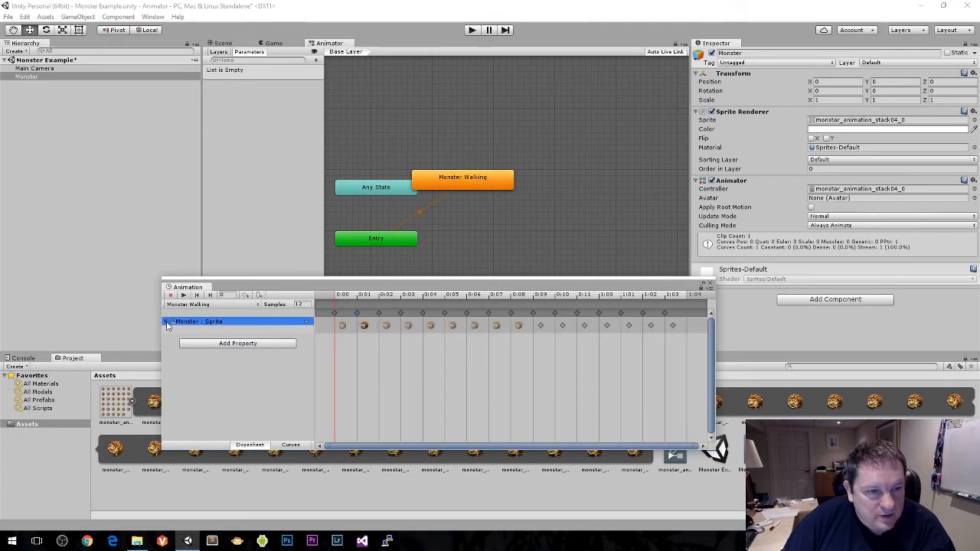
pyautogui.click(344, 327)
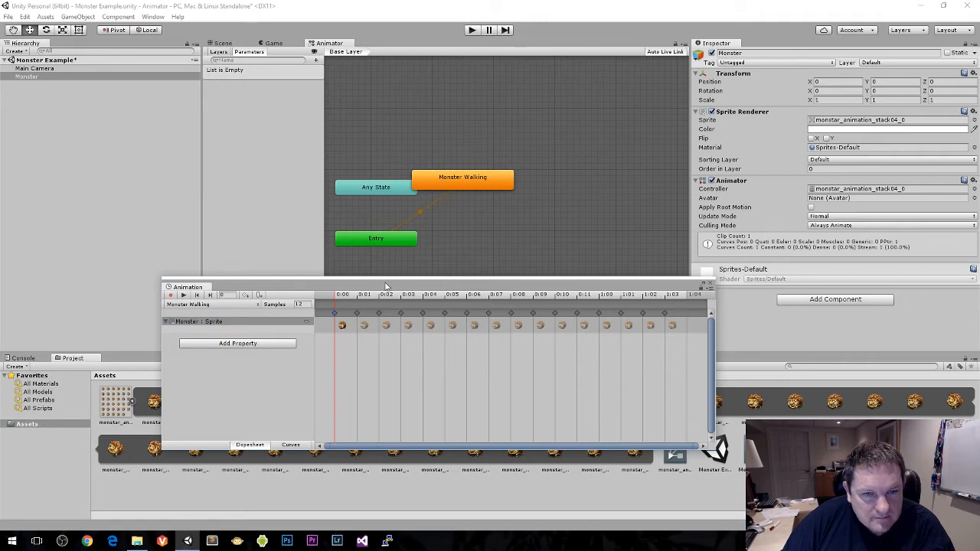
pyautogui.moveTo(387, 286); pyautogui.dragTo(327, 157)
pyautogui.moveTo(656, 322); pyautogui.dragTo(820, 401)
pyautogui.moveTo(472, 162); pyautogui.dragTo(495, 186)
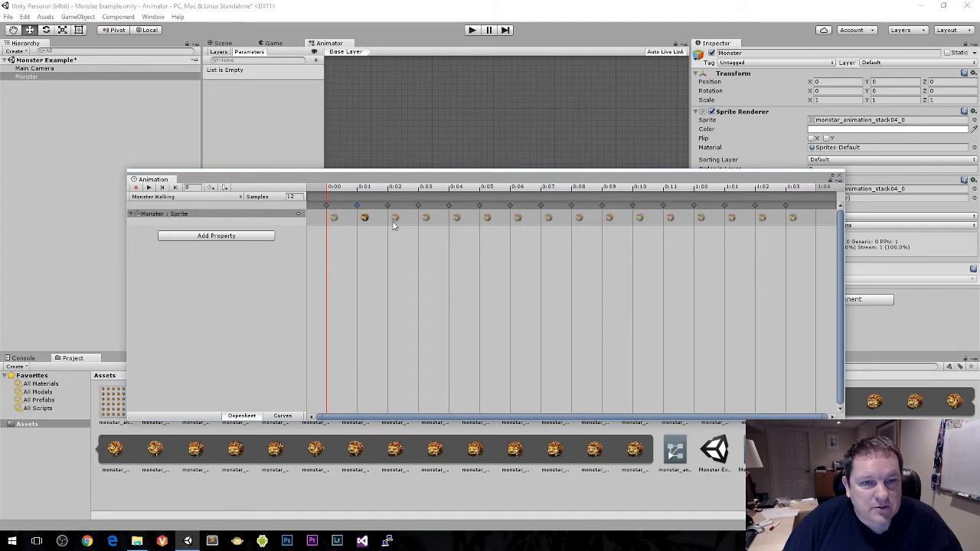
# Step: Go through the Monster Walking clip's sprite keyframes one by one from 0:02 to 0:06
pyautogui.click(394, 220)
pyautogui.click(427, 220)
pyautogui.click(458, 220)
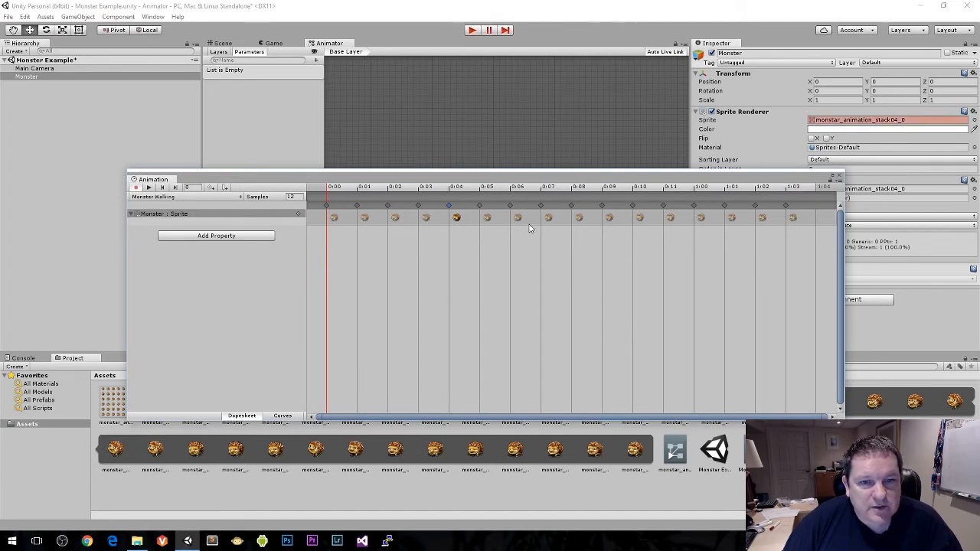
pyautogui.click(487, 220)
pyautogui.click(519, 220)
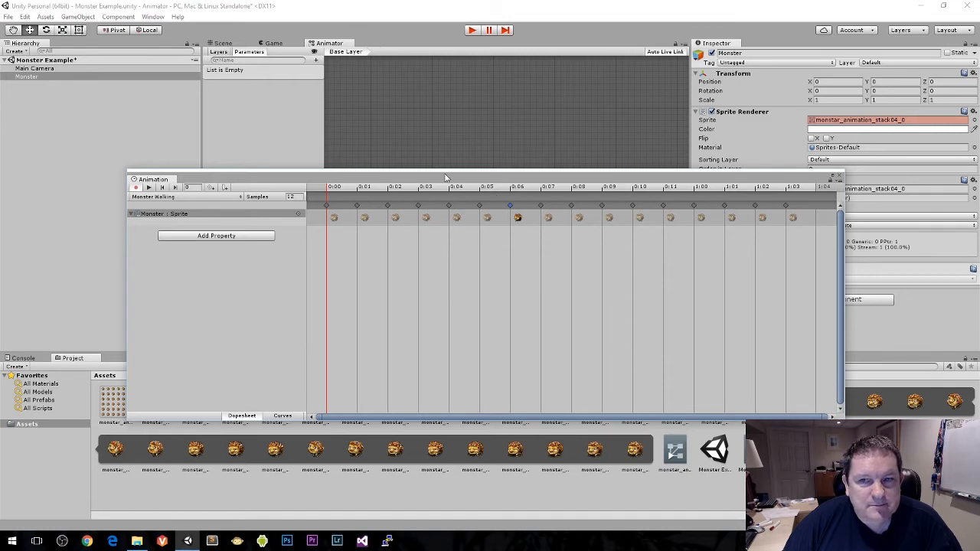
# Step: Turn off animation recording and dock the Animation window alongside the Console and Project windows
pyautogui.moveTo(445, 178); pyautogui.dragTo(436, 240)
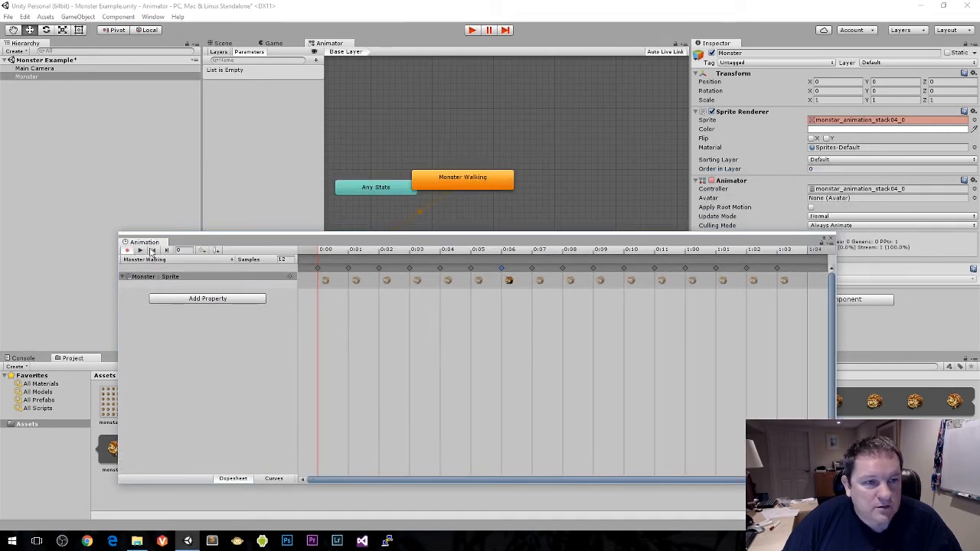
pyautogui.moveTo(198, 243); pyautogui.dragTo(187, 237)
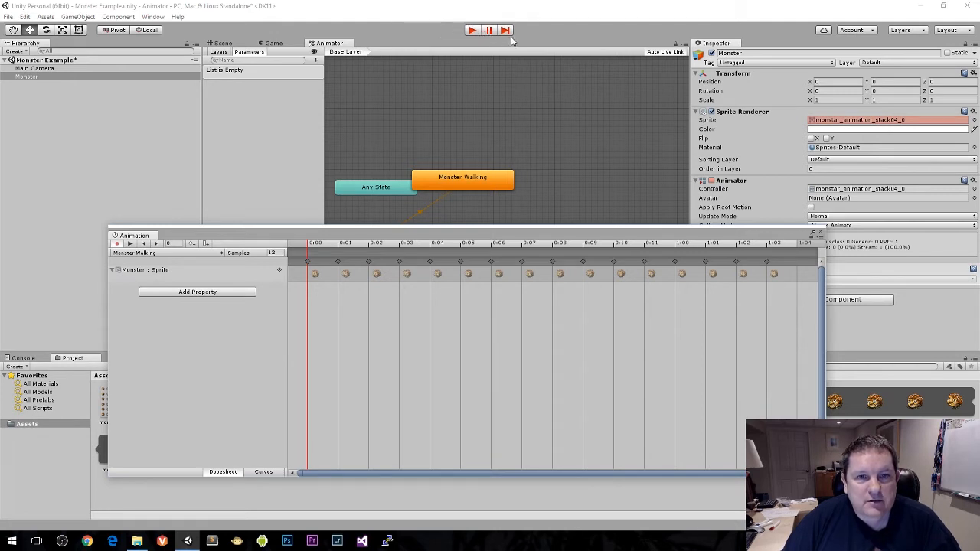
pyautogui.click(117, 245)
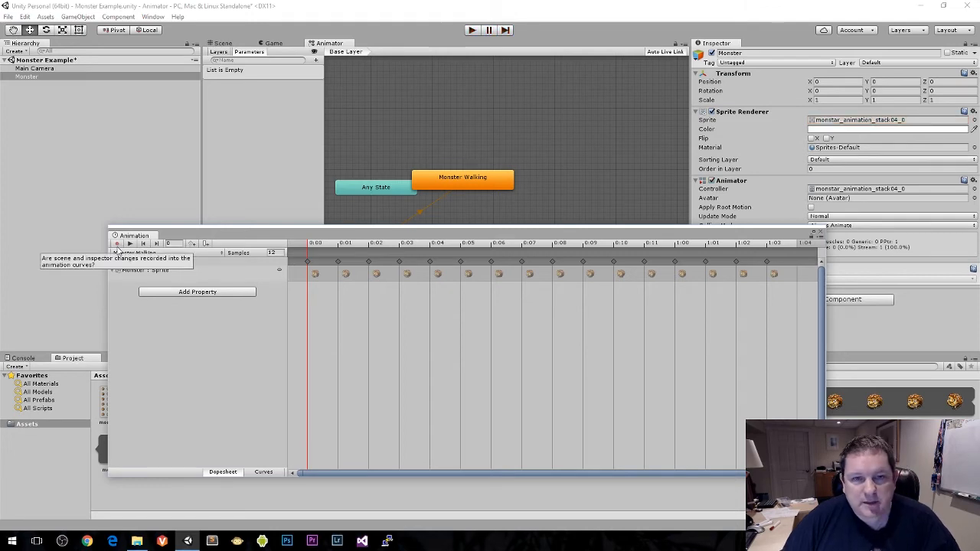
pyautogui.moveTo(260, 241); pyautogui.dragTo(235, 264)
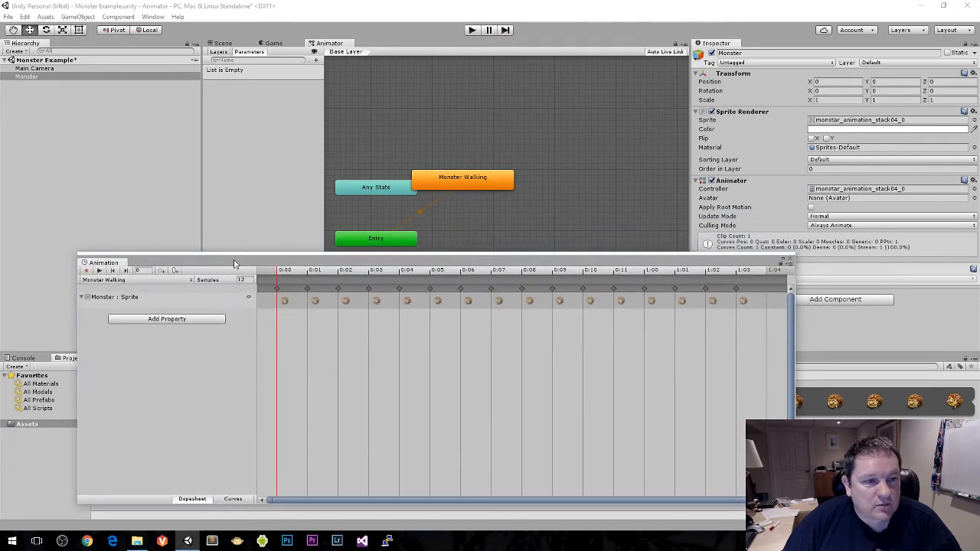
pyautogui.moveTo(122, 266); pyautogui.dragTo(51, 365)
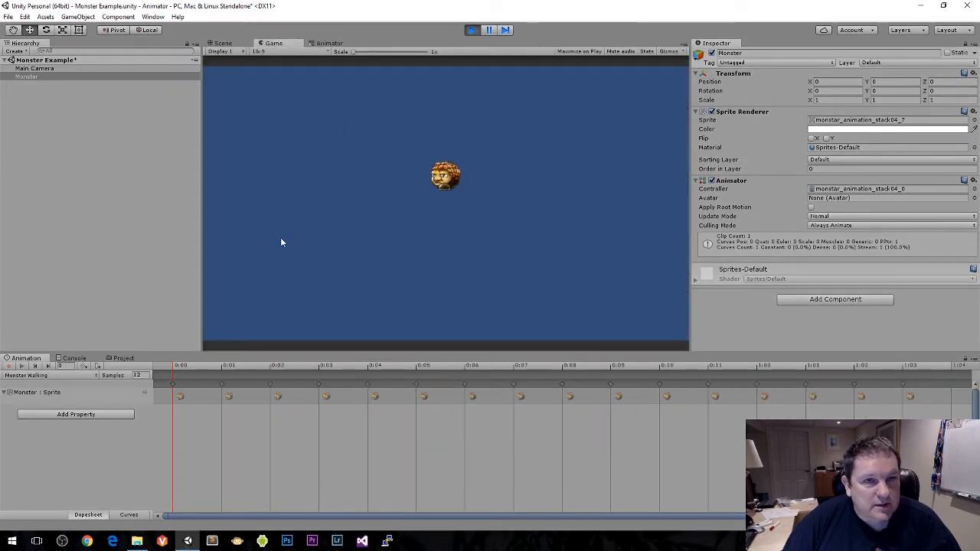
# Step: Watch the state machine in the Animator during play mode, move the Monster Walking state clear of Any State, and stop playing
pyautogui.click(328, 43)
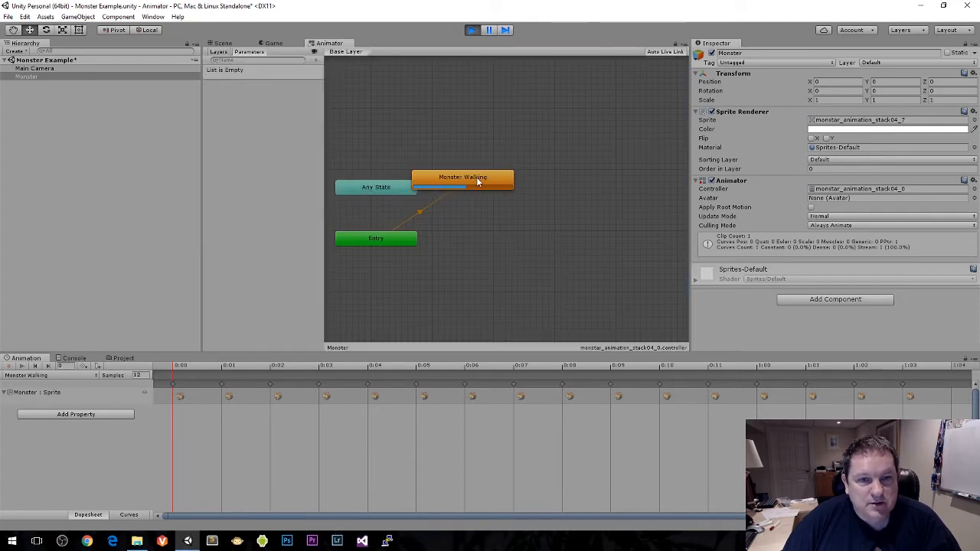
pyautogui.moveTo(488, 182); pyautogui.dragTo(536, 200)
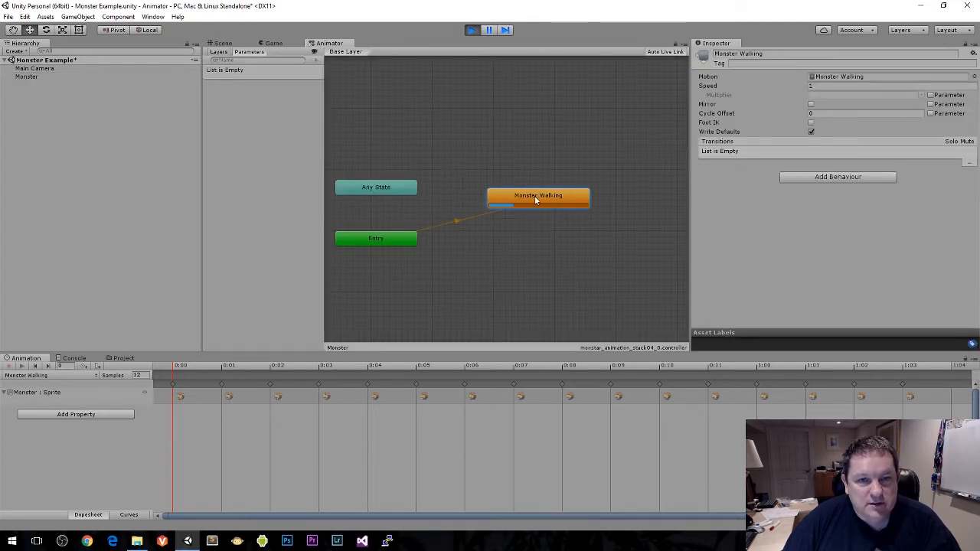
pyautogui.click(472, 31)
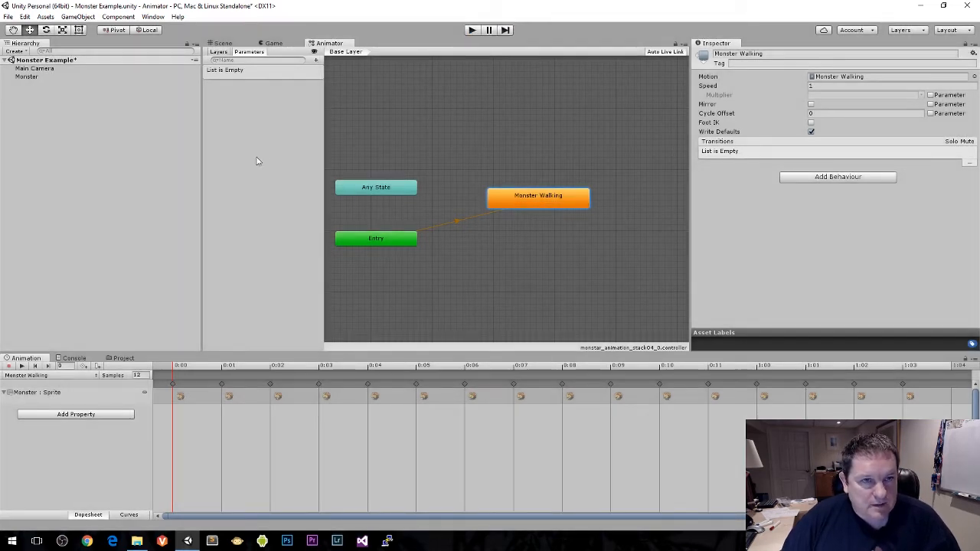
# Step: Set the Monster Walking clip's sample rate to 15 with the Game view showing
pyautogui.click(261, 45)
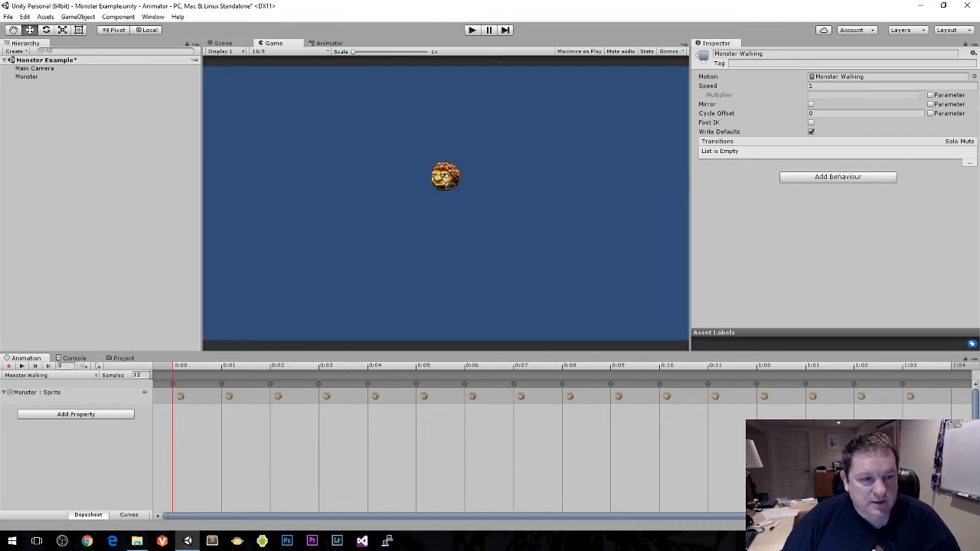
pyautogui.moveTo(145, 375); pyautogui.dragTo(133, 374)
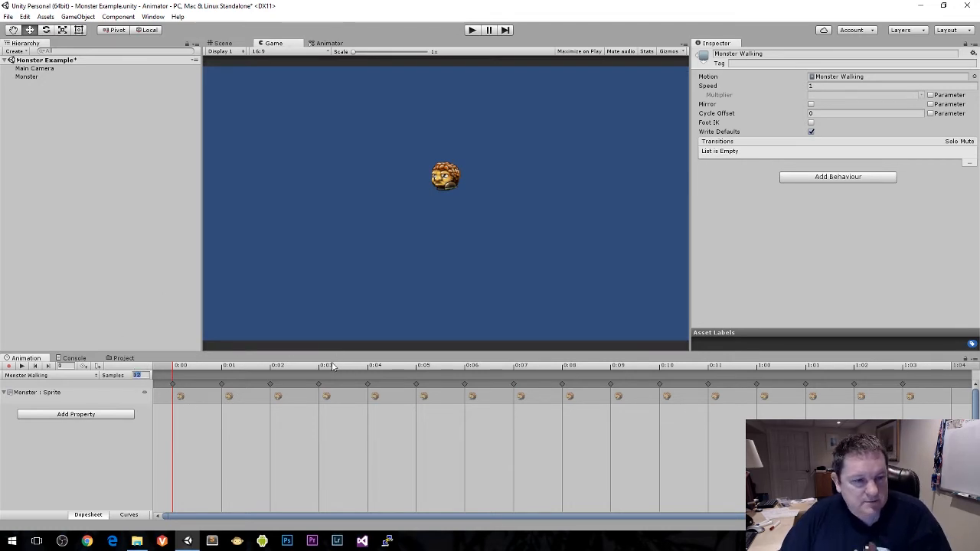
pyautogui.write('15')
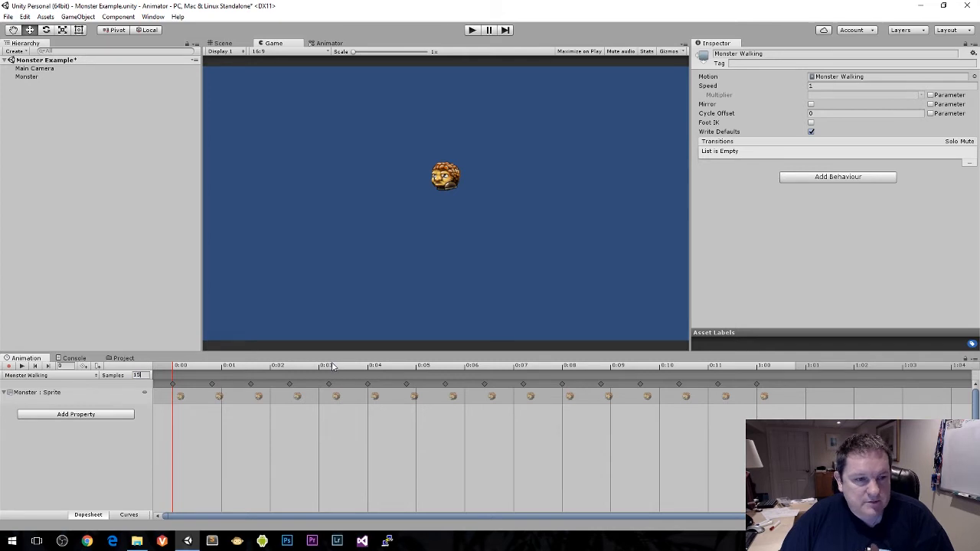
# Step: Save the scene and run it in play mode to check the walking animation's speed, ending with play stopped
pyautogui.hotkey('ctrl', 's')
pyautogui.click(471, 30)
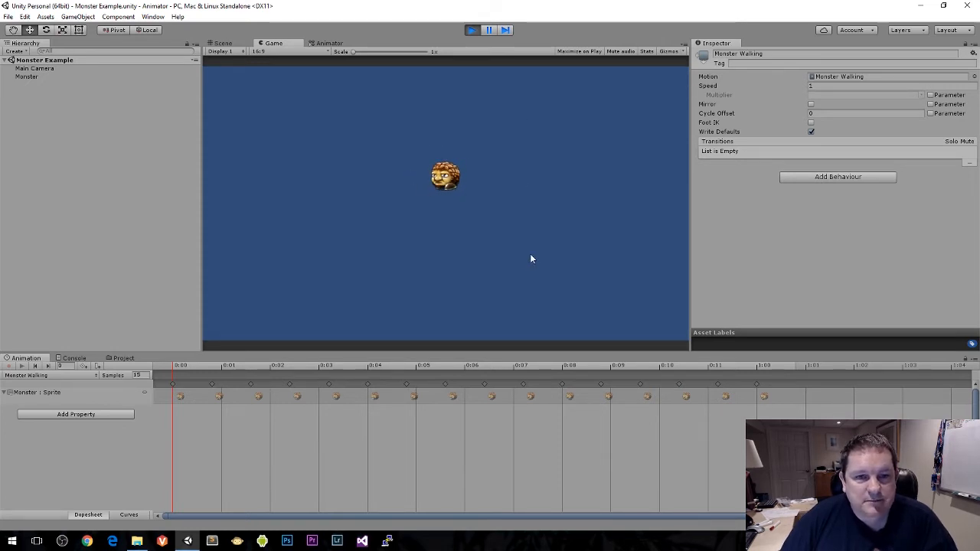
pyautogui.click(472, 30)
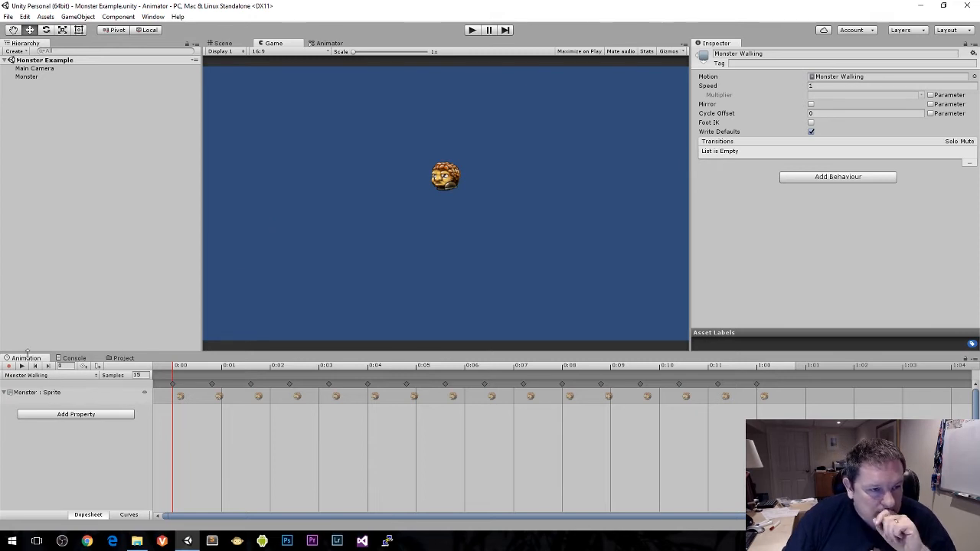
# Step: Dock the Animation window beside the Animator and create a new animation clip named Monster Startled
pyautogui.moveTo(28, 362); pyautogui.dragTo(368, 49)
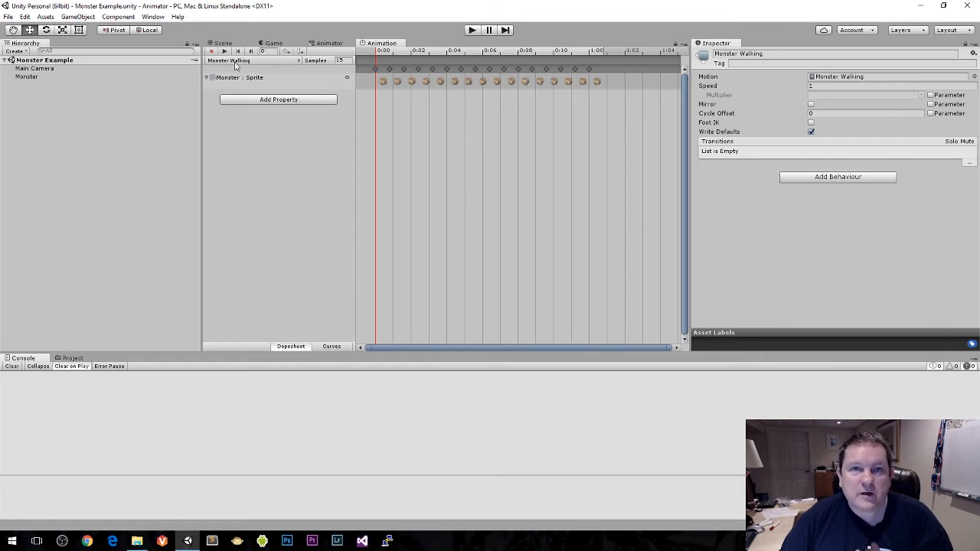
pyautogui.click(236, 61)
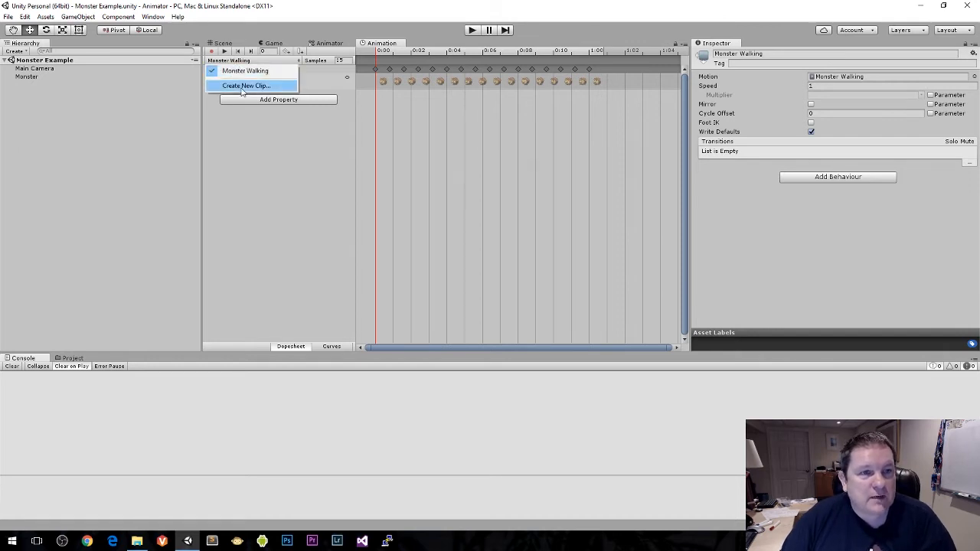
pyautogui.click(252, 85)
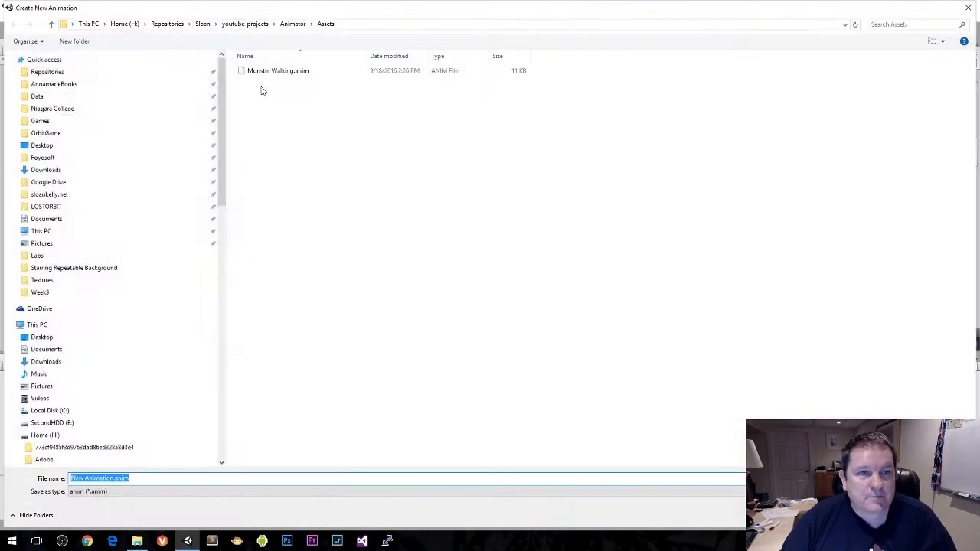
pyautogui.write('Monster Startled')
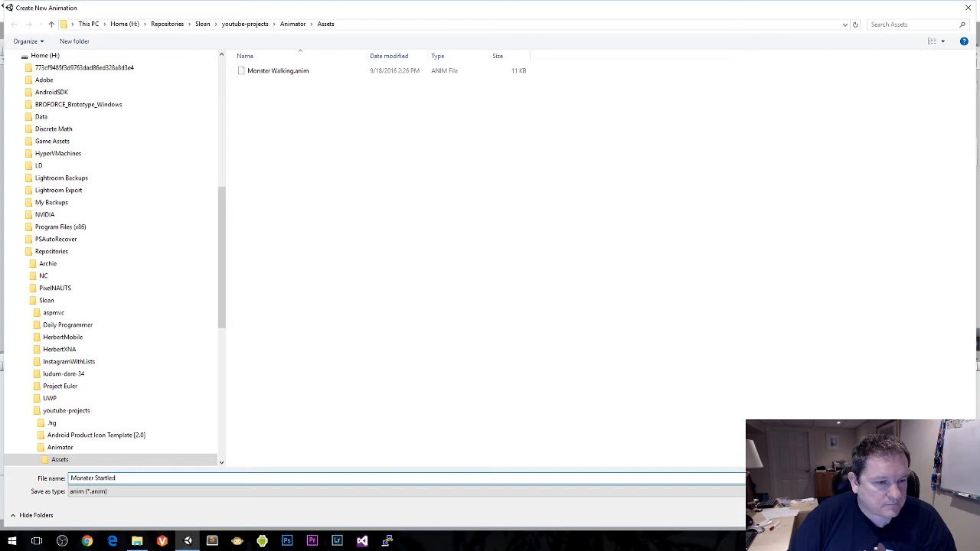
pyautogui.press('Return')
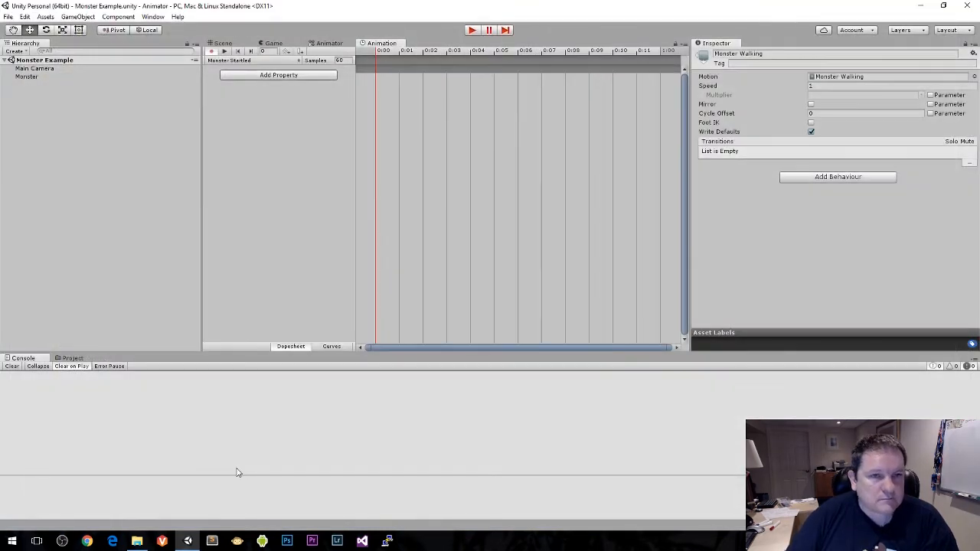
# Step: Set the Monster Startled clip's sample rate to 15 and bring up the project's sprite assets
pyautogui.click(345, 62)
pyautogui.write('15')
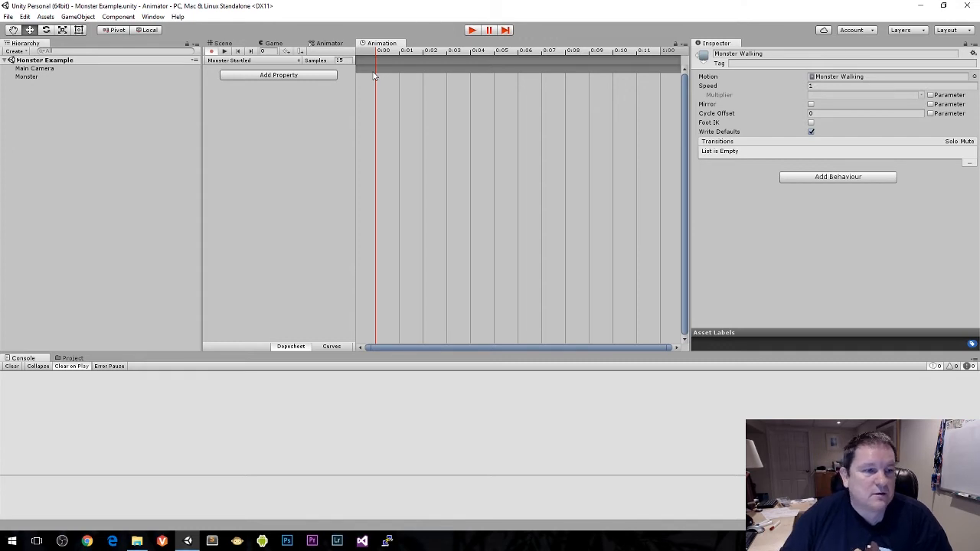
pyautogui.click(73, 359)
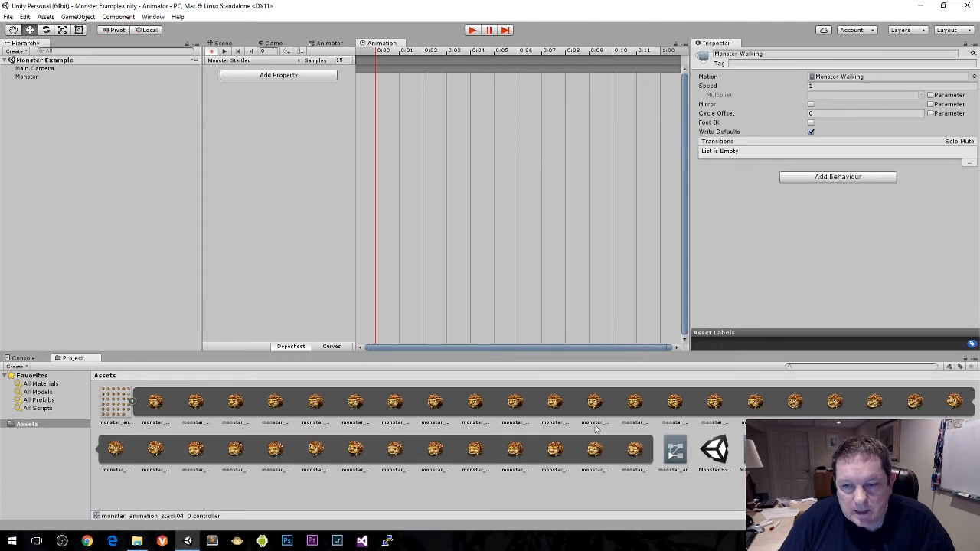
# Step: Try to add monstar_animation_stack04_16 and the three sprites after it as keyframes near the start of the Monster Startled clip
pyautogui.click(793, 406)
pyautogui.keyDown('shift'); pyautogui.click(919, 408); pyautogui.keyUp('shift')
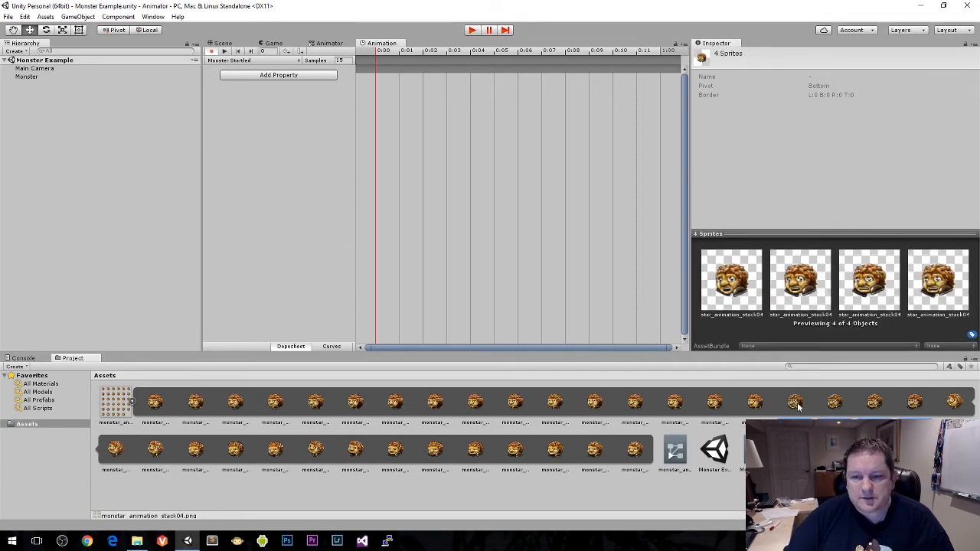
pyautogui.moveTo(793, 404); pyautogui.dragTo(382, 83)
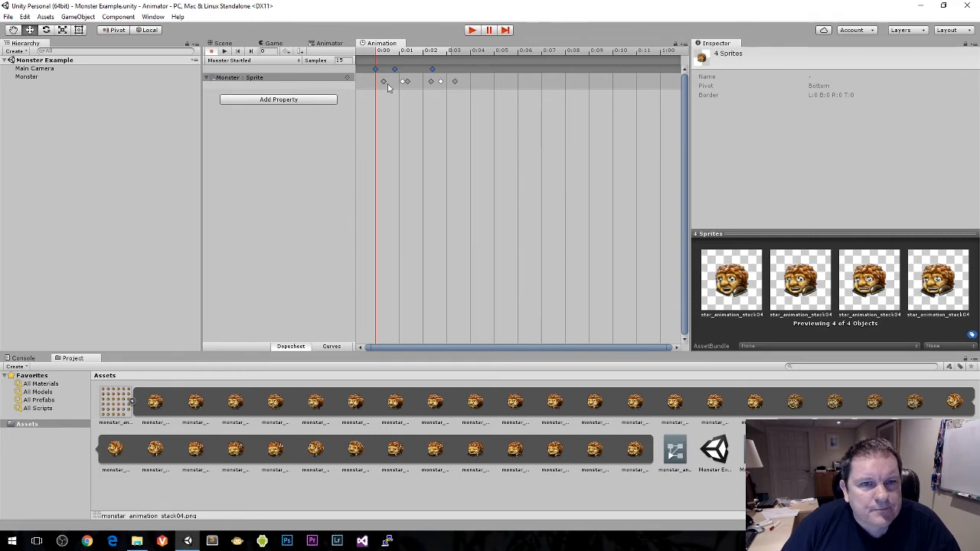
pyautogui.click(206, 79)
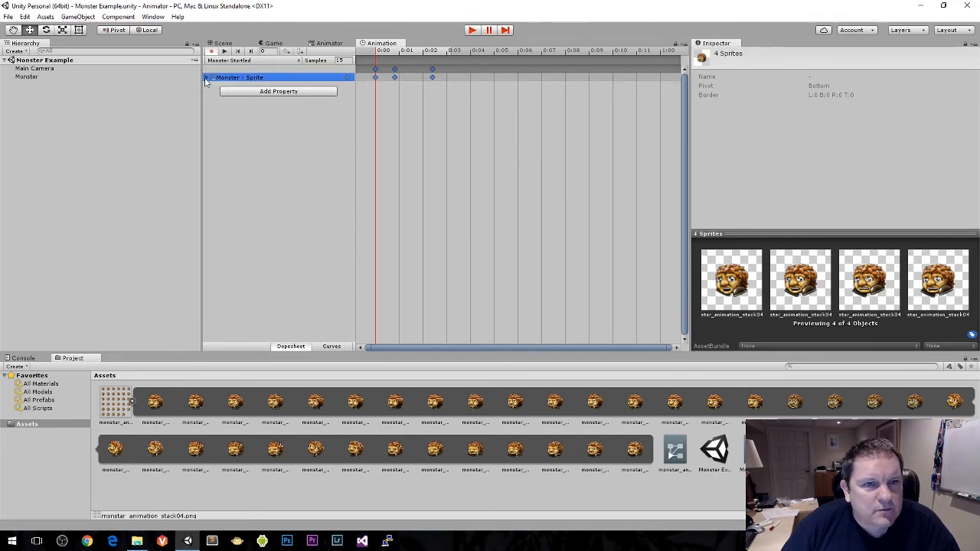
pyautogui.moveTo(395, 71)
pyautogui.mouseDown()
pyautogui.moveTo(409, 75)
pyautogui.moveTo(391, 70)
pyautogui.mouseUp()
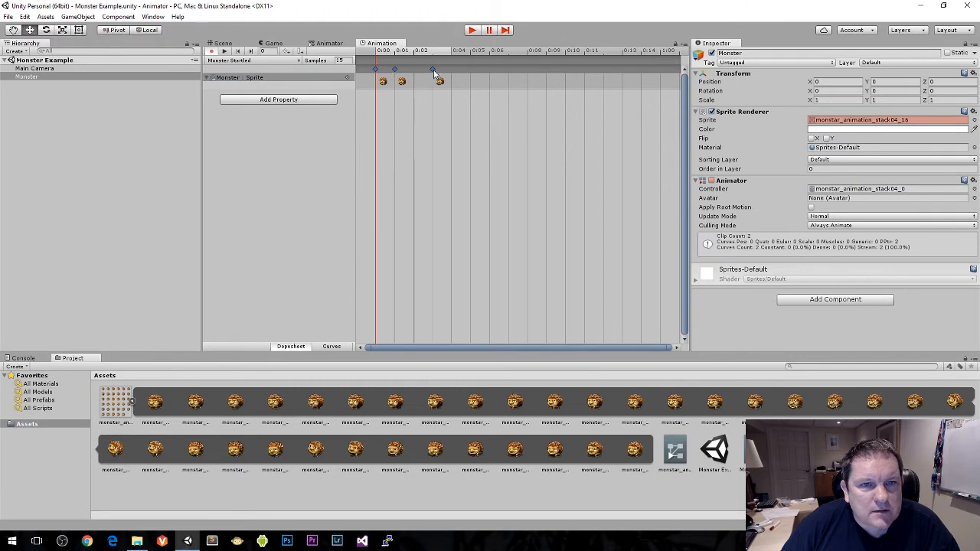
# Step: Delete the misplaced Monster sprite keyframes from the Monster Startled clip
pyautogui.click(416, 88)
pyautogui.click(385, 84)
pyautogui.click(346, 80)
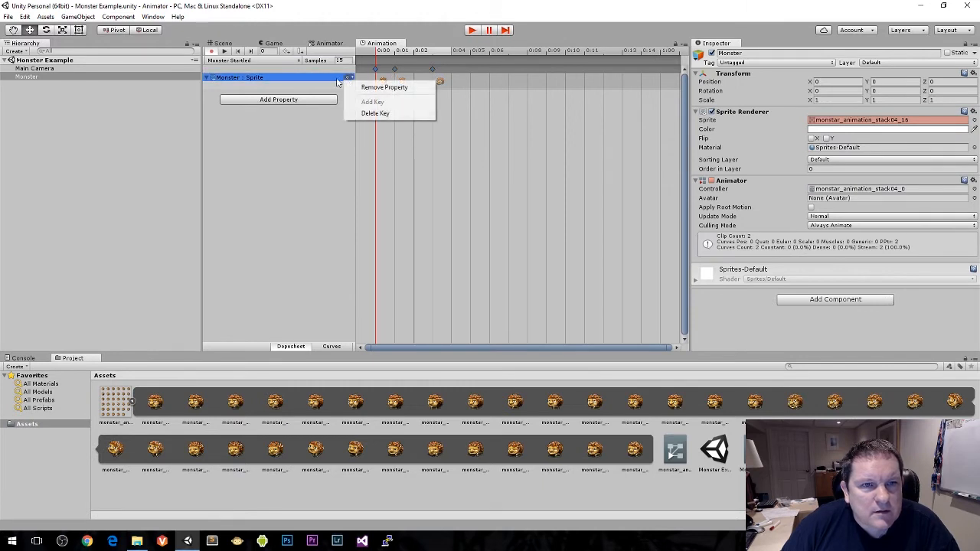
pyautogui.click(314, 81)
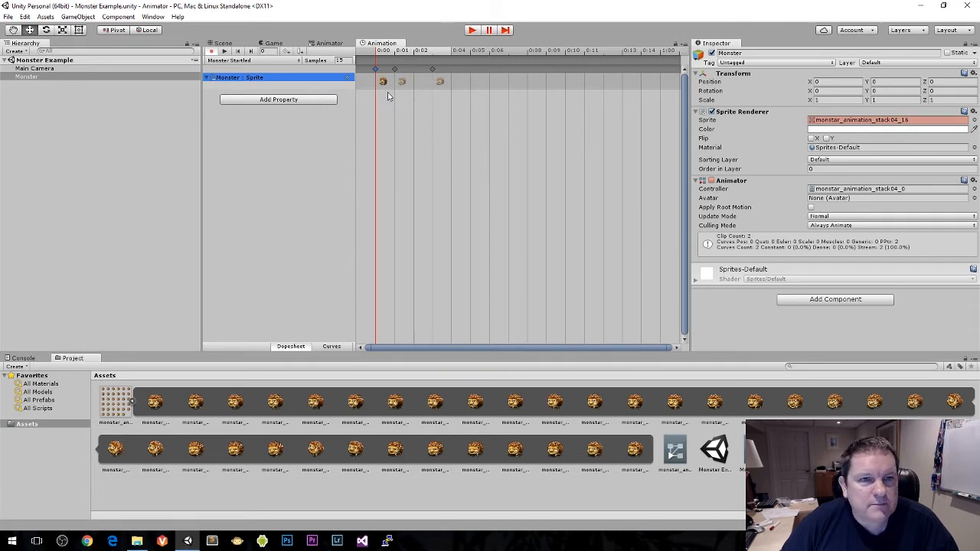
pyautogui.keyDown('shift'); pyautogui.click(435, 70); pyautogui.keyUp('shift')
pyautogui.press('Delete')
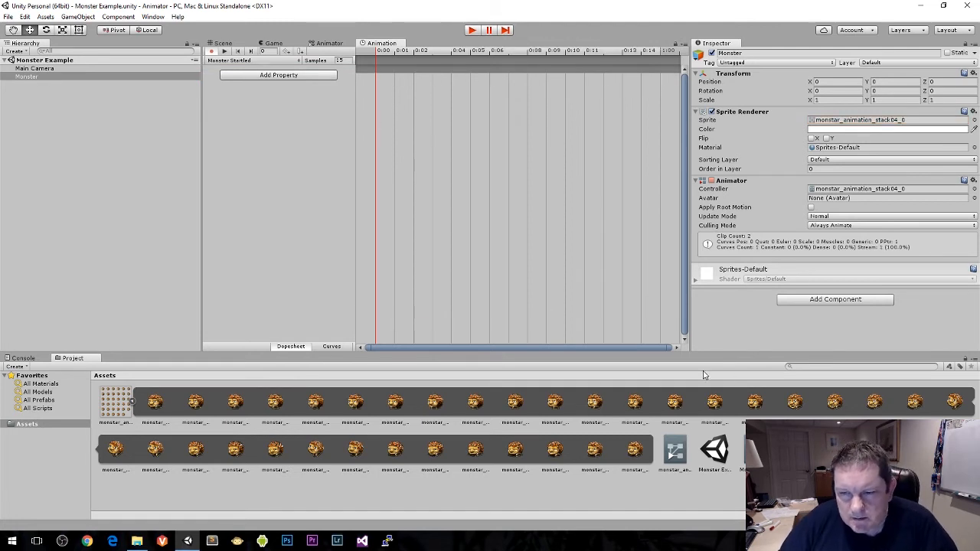
# Step: Add monstar_animation_stack04_16 and the three sprites after it as consecutive keyframes from frame 0 of the Monster Startled clip
pyautogui.click(795, 403)
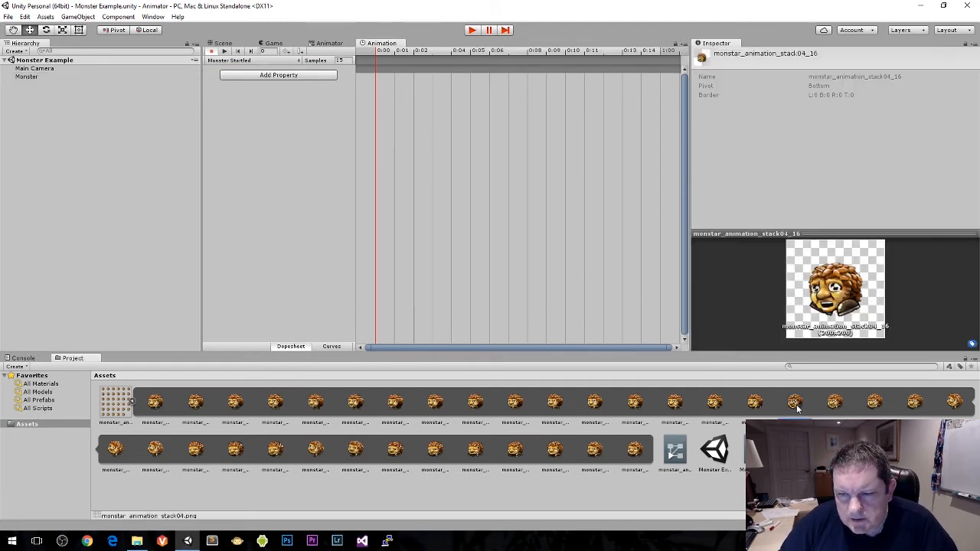
pyautogui.keyDown('shift'); pyautogui.click(913, 406); pyautogui.keyUp('shift')
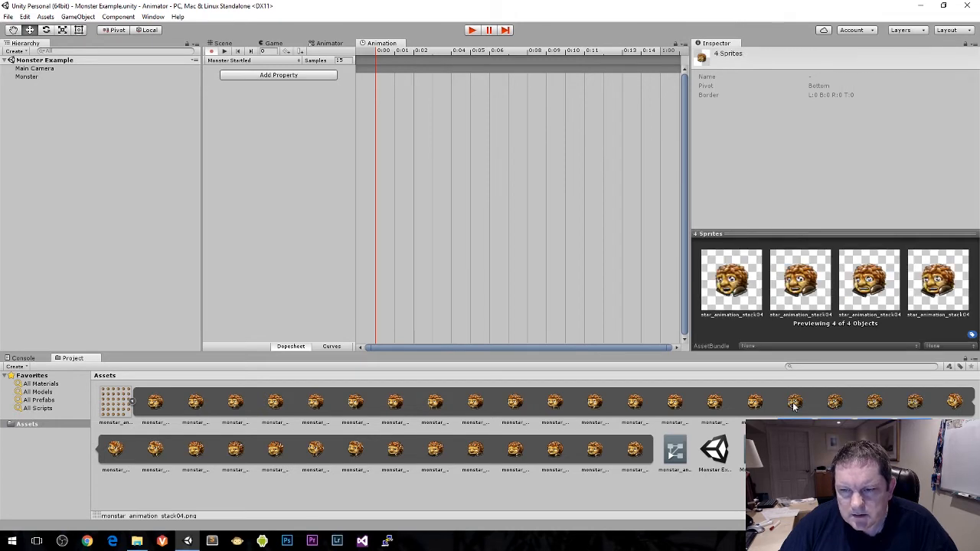
pyautogui.click(795, 404)
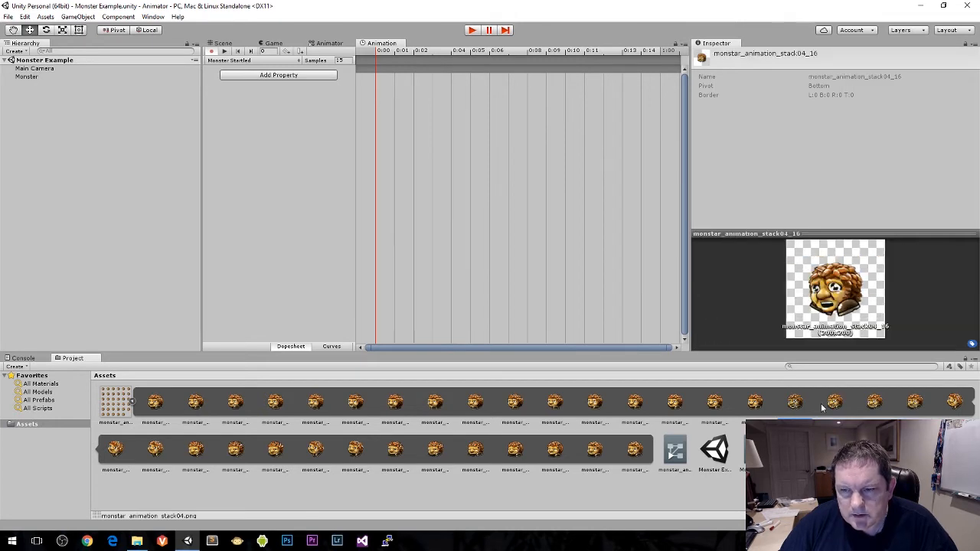
pyautogui.keyDown('shift'); pyautogui.click(836, 406); pyautogui.keyUp('shift')
pyautogui.keyDown('shift'); pyautogui.click(875, 405); pyautogui.keyUp('shift')
pyautogui.keyDown('shift'); pyautogui.click(916, 408); pyautogui.keyUp('shift')
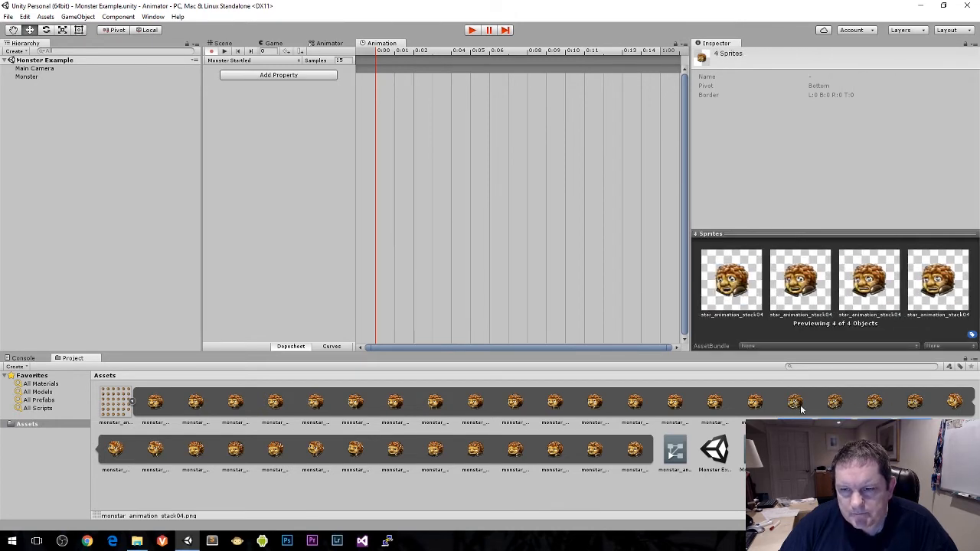
pyautogui.moveTo(796, 404); pyautogui.dragTo(375, 77)
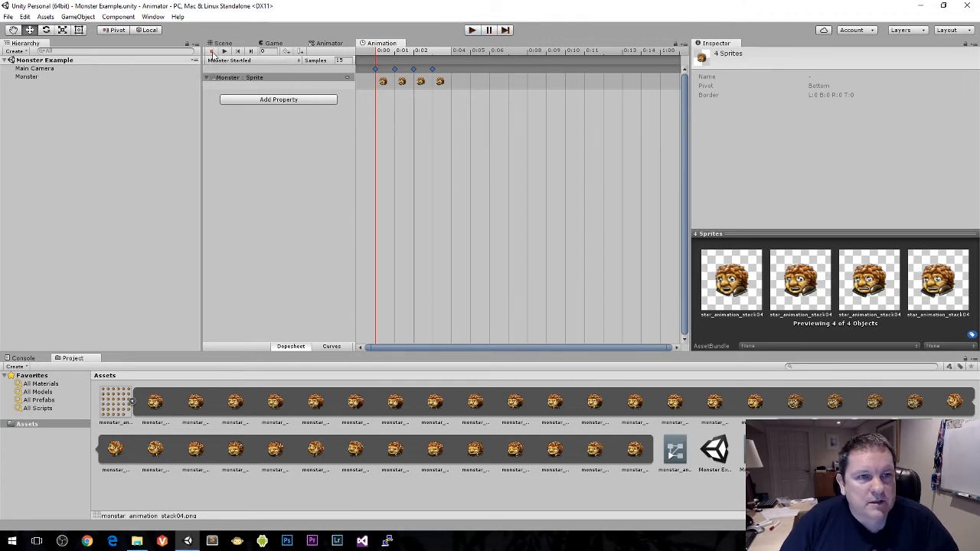
# Step: Preview the Monster Startled clip in the Game view and return to its timeline
pyautogui.click(224, 52)
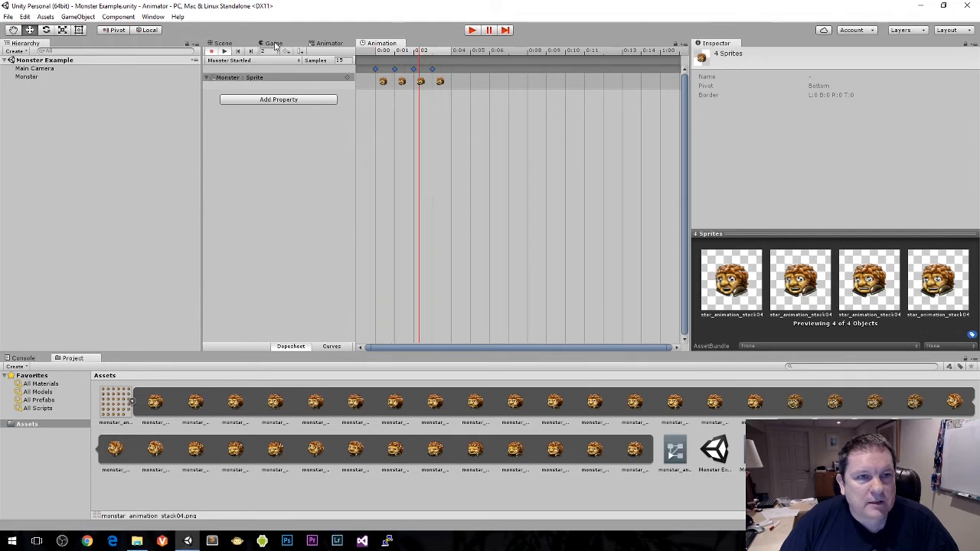
pyautogui.click(274, 43)
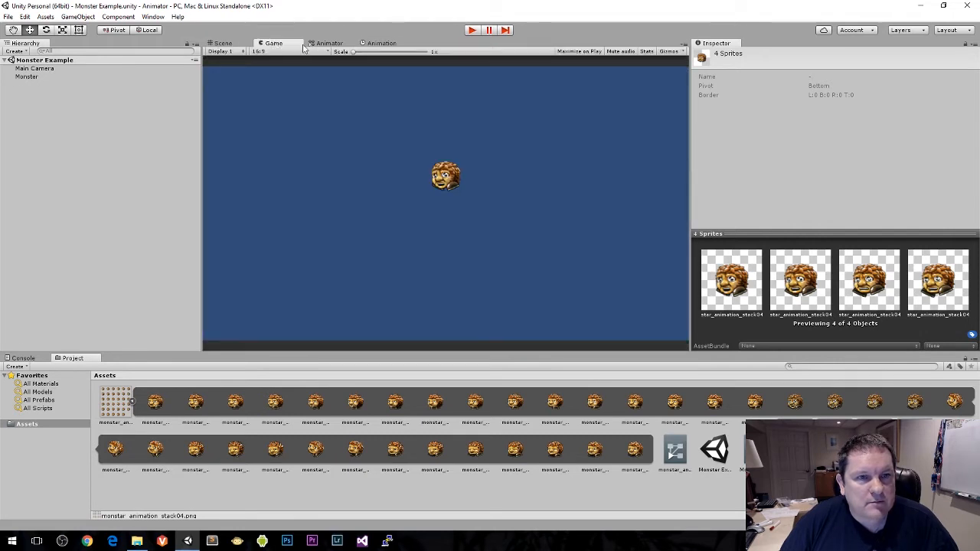
pyautogui.click(330, 44)
pyautogui.click(377, 44)
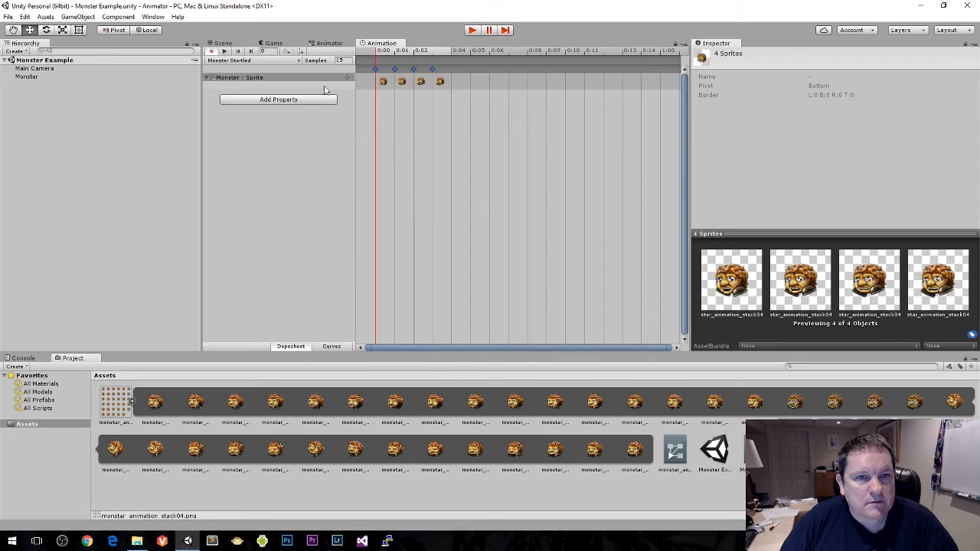
# Step: Dock the Animation window below the Animator and space the Monster Walking and Monster Startled states apart
pyautogui.moveTo(387, 44); pyautogui.dragTo(429, 249)
pyautogui.click(274, 43)
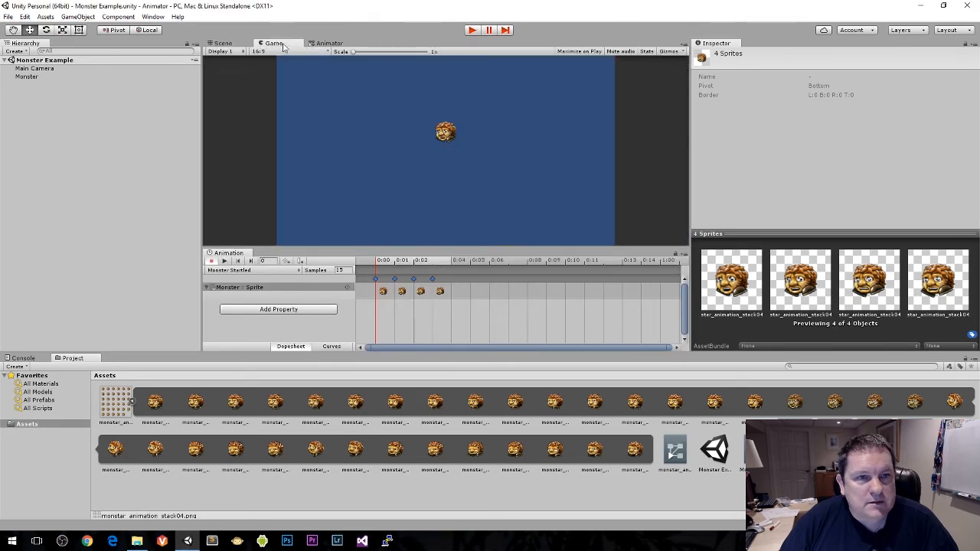
pyautogui.click(329, 43)
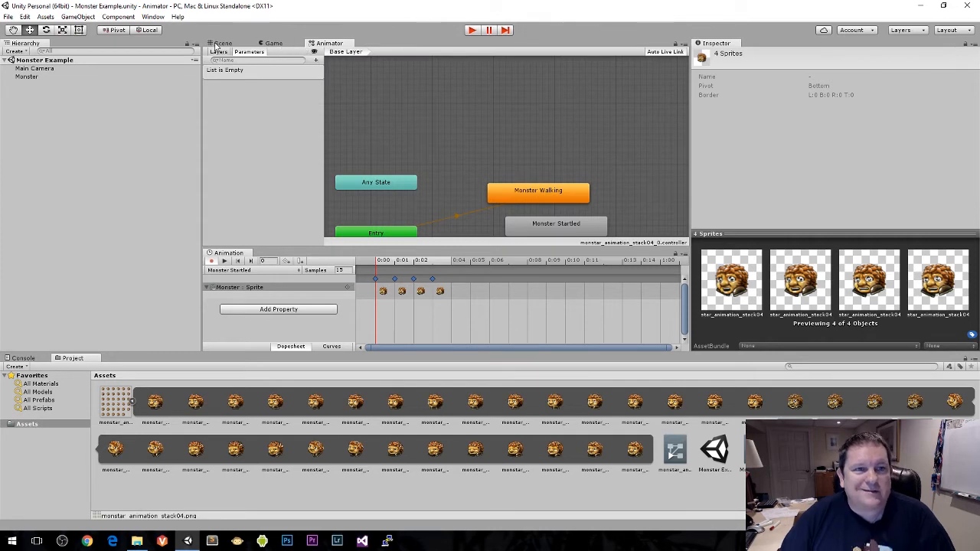
pyautogui.moveTo(528, 191); pyautogui.dragTo(496, 144)
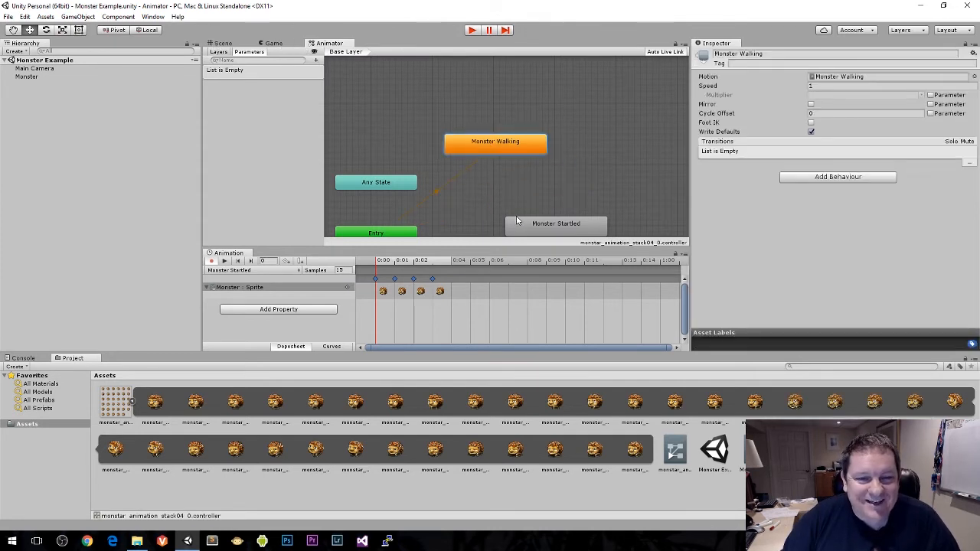
pyautogui.moveTo(517, 219); pyautogui.dragTo(487, 204)
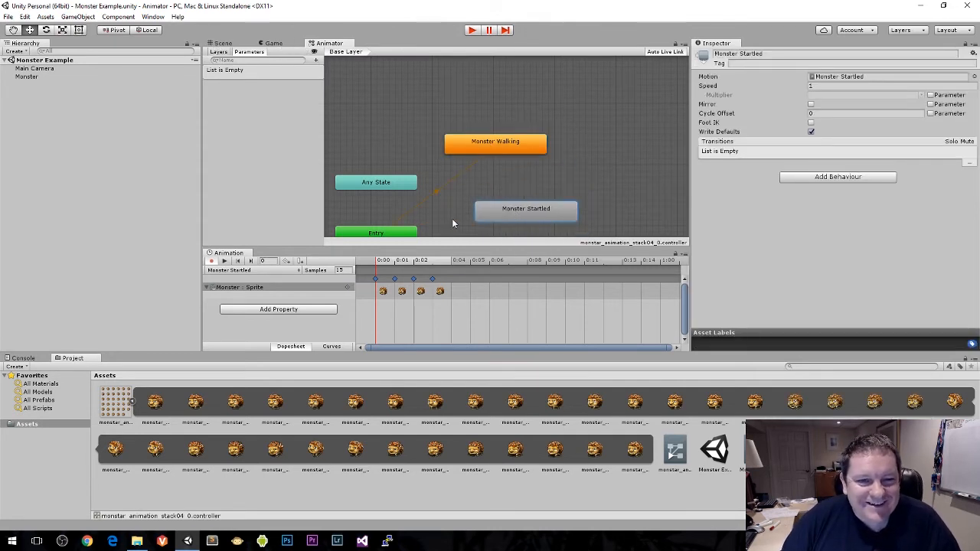
# Step: Preview the Monster Startled clip in an enlarged Game view above its timeline, ending with the preview stopped
pyautogui.click(225, 261)
pyautogui.click(283, 43)
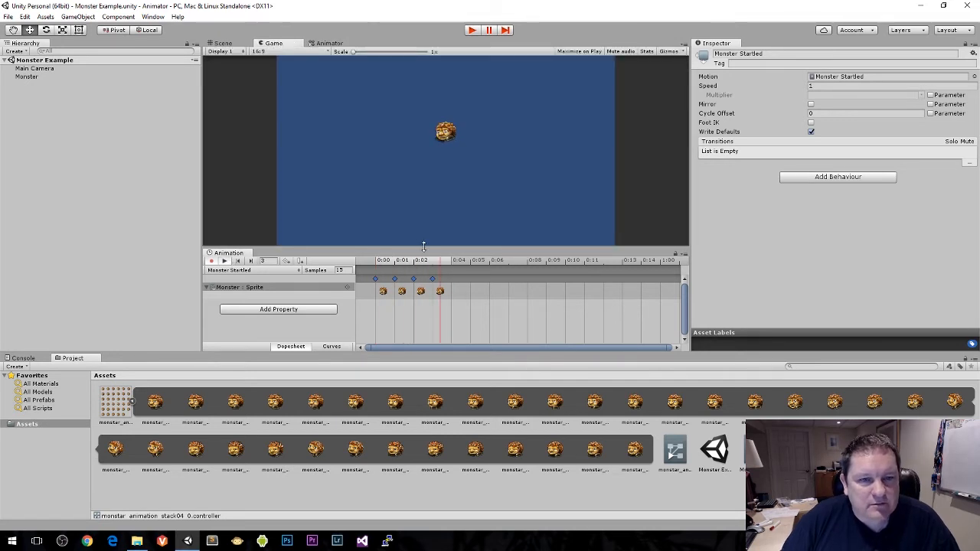
pyautogui.moveTo(423, 248)
pyautogui.mouseDown()
pyautogui.moveTo(419, 269)
pyautogui.moveTo(426, 261)
pyautogui.mouseUp()
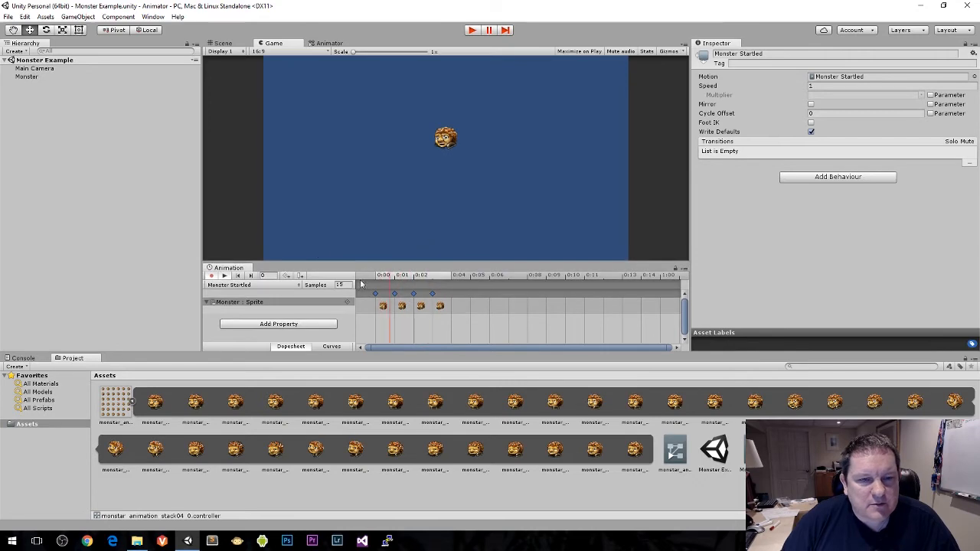
pyautogui.moveTo(402, 350); pyautogui.dragTo(413, 377)
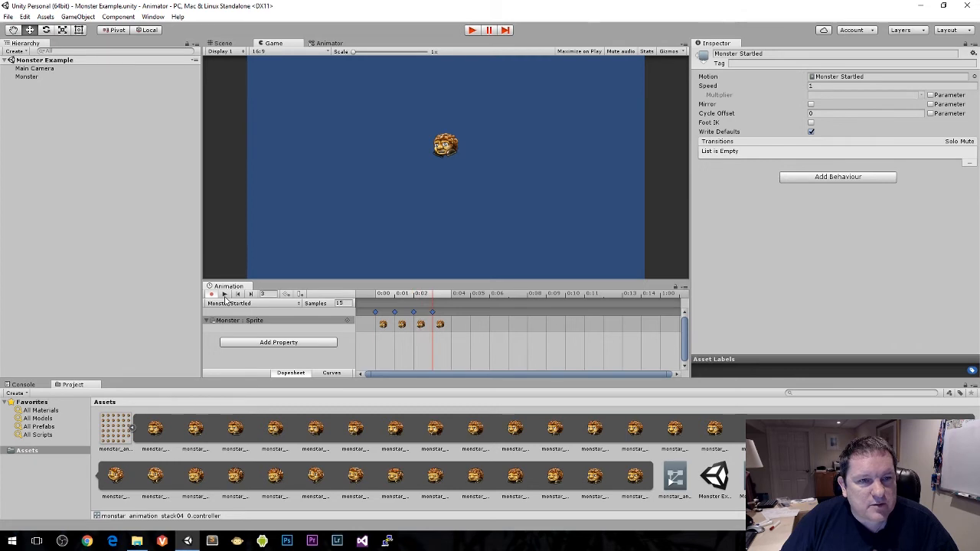
pyautogui.click(224, 294)
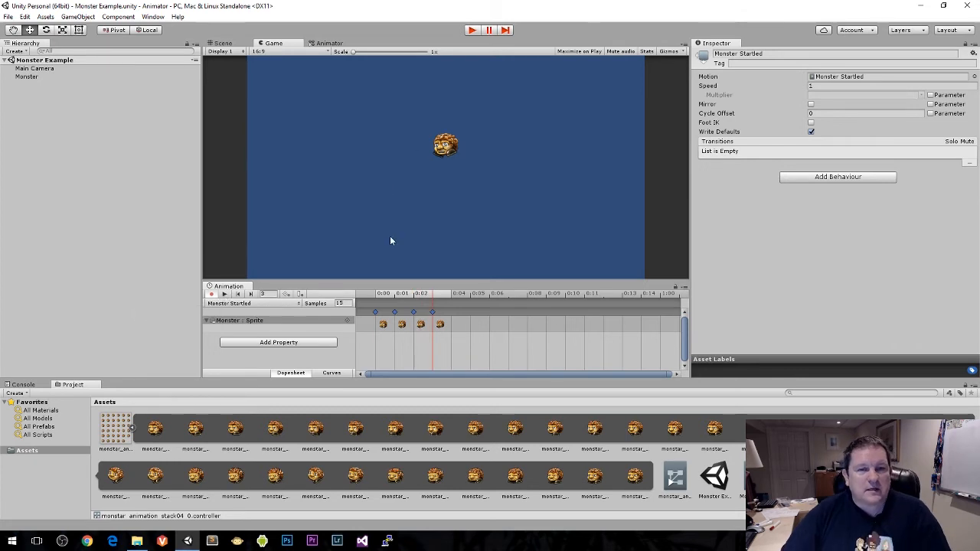
# Step: Show the Monster Walking clip in the timeline and run the scene in play mode, ending with play stopped
pyautogui.click(275, 304)
pyautogui.click(249, 313)
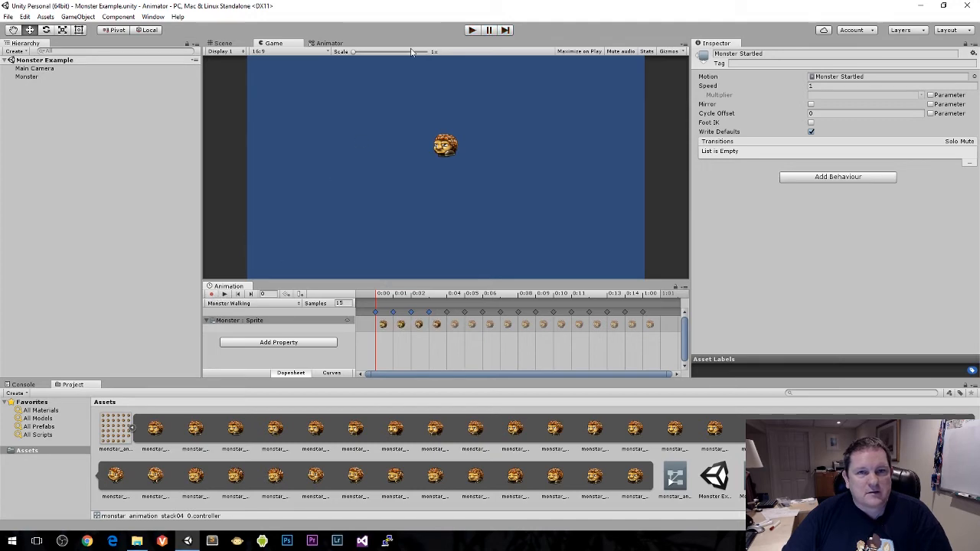
pyautogui.click(468, 34)
pyautogui.click(470, 31)
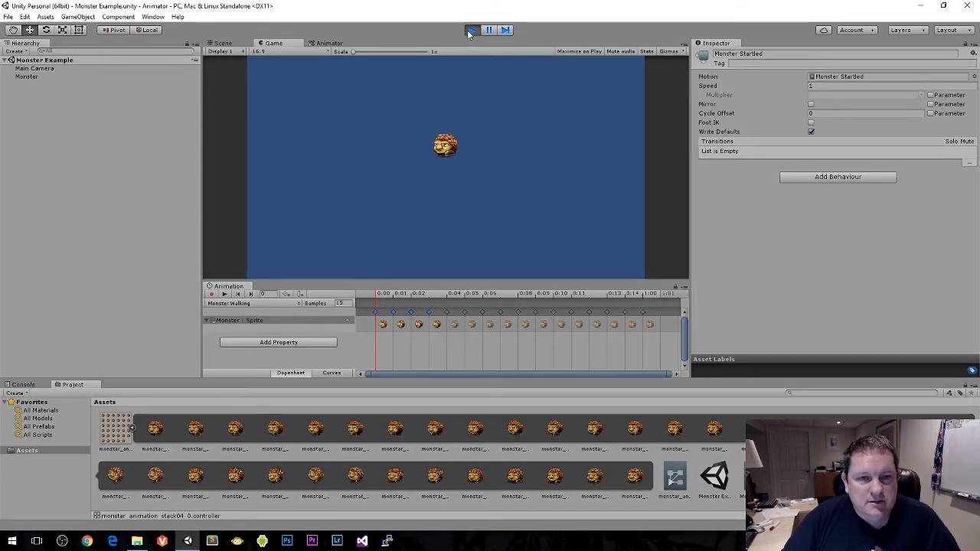
pyautogui.click(469, 32)
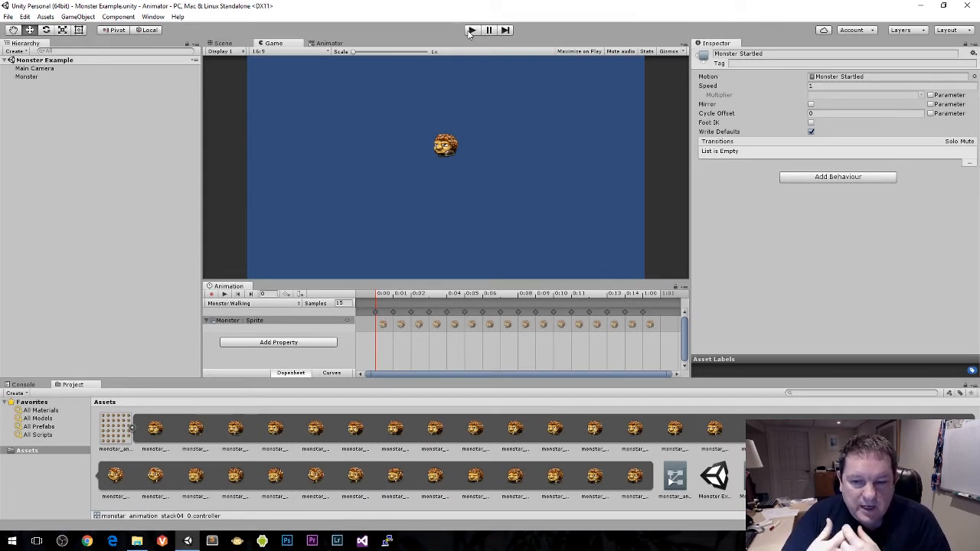
# Step: Rearrange the Animator states so Entry sits directly below Monster Walking, with Monster Startled beside Entry
pyautogui.click(314, 46)
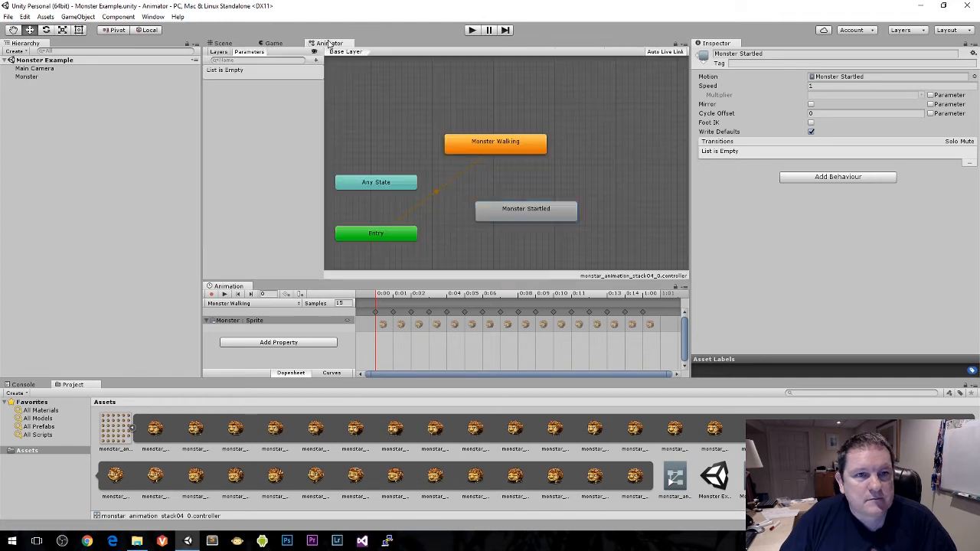
pyautogui.click(483, 121)
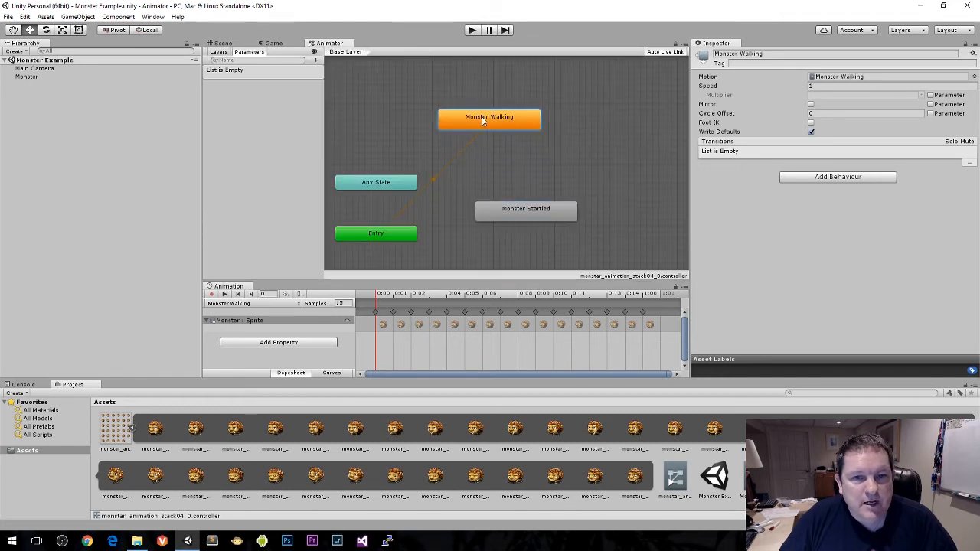
pyautogui.click(406, 237)
pyautogui.moveTo(396, 236); pyautogui.dragTo(586, 225)
pyautogui.moveTo(468, 243); pyautogui.dragTo(508, 224)
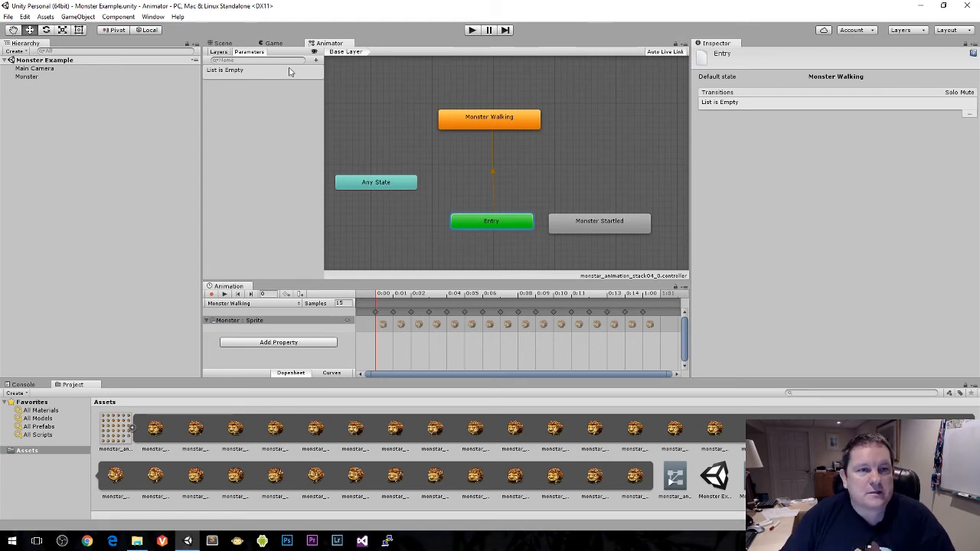
# Step: Add a trigger parameter named Surprise to the Animator's parameter list
pyautogui.click(316, 61)
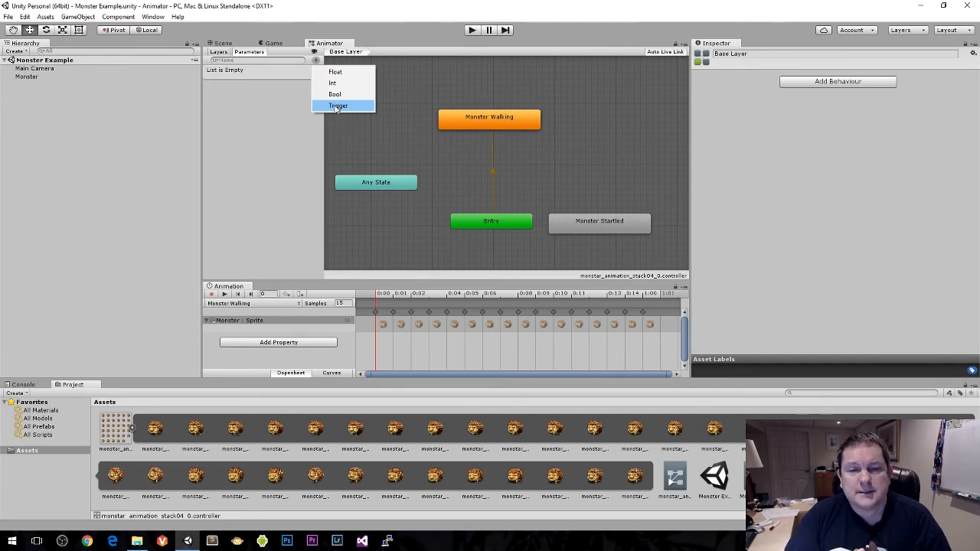
pyautogui.click(437, 144)
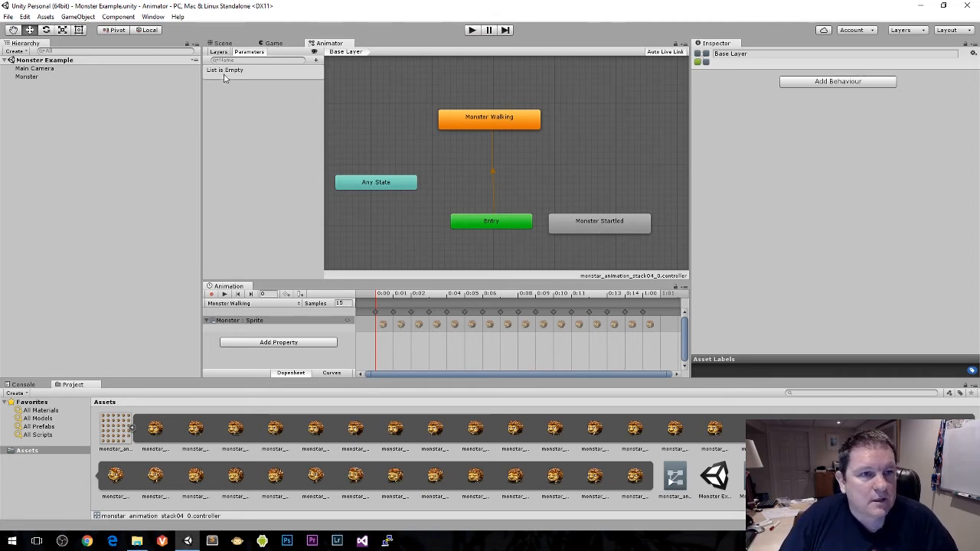
pyautogui.click(315, 60)
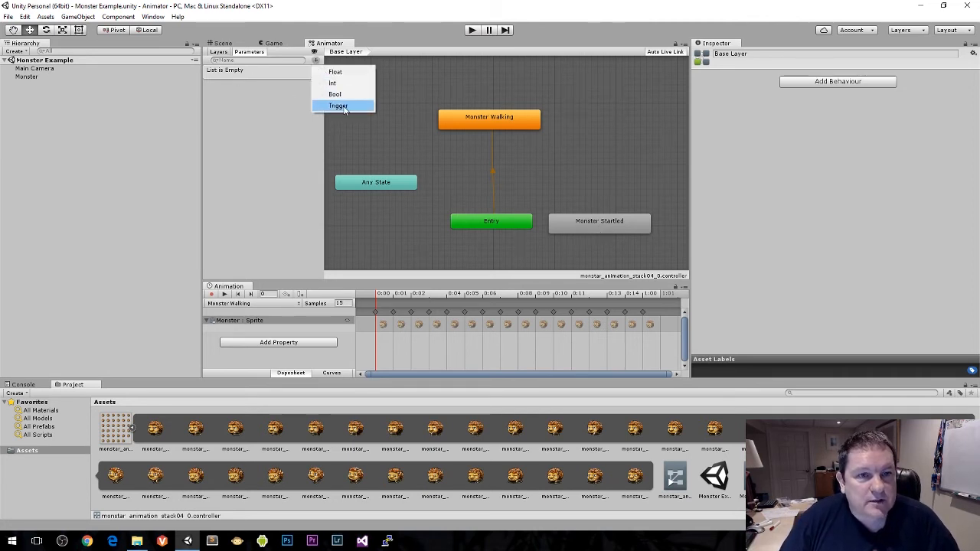
pyautogui.click(341, 105)
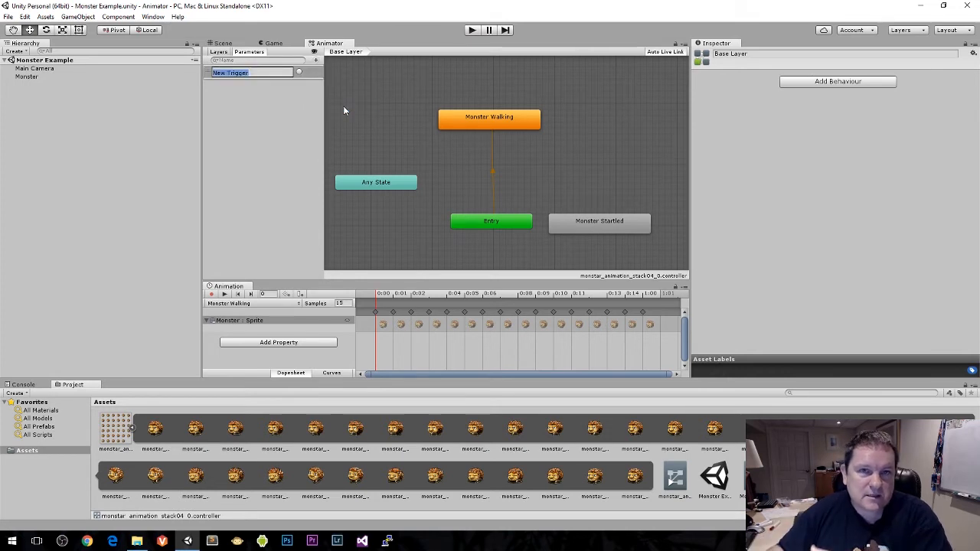
pyautogui.write('Su')
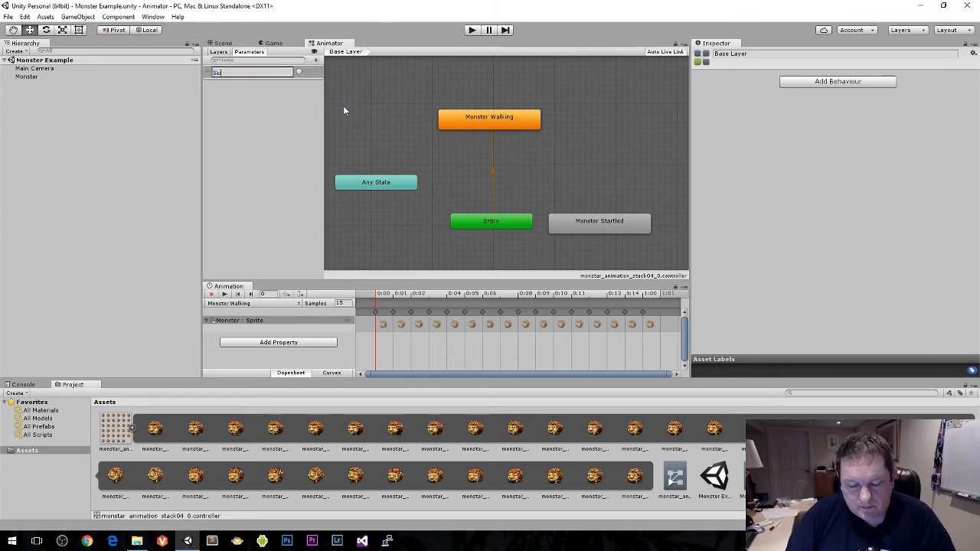
pyautogui.write('rprise')
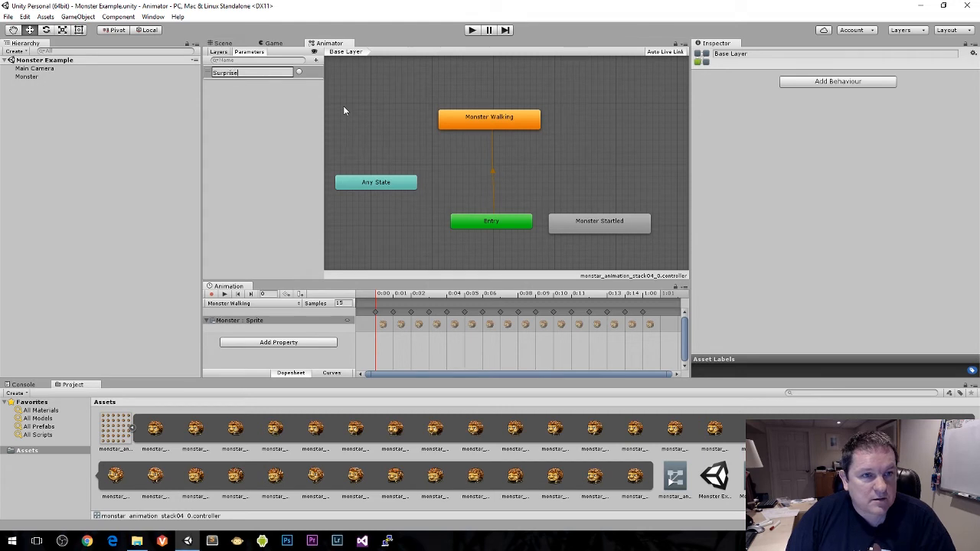
pyautogui.press('Return')
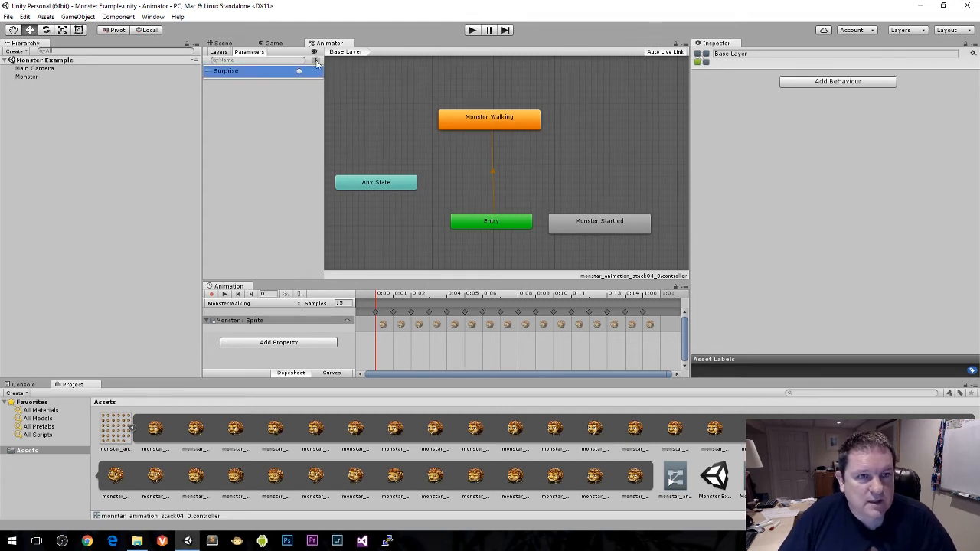
# Step: Add a second trigger parameter named Normal to the Animator
pyautogui.click(315, 60)
pyautogui.click(337, 106)
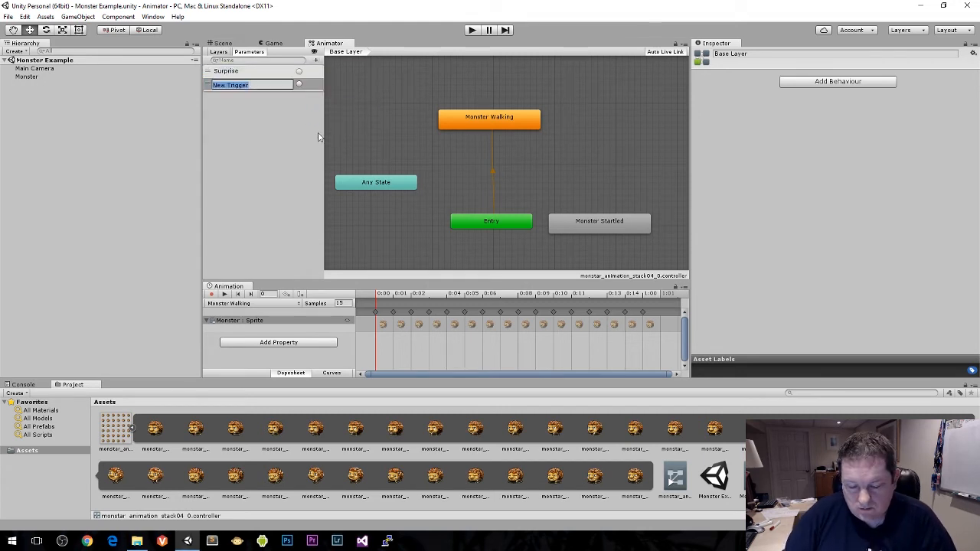
pyautogui.write('Normal')
pyautogui.press('Return')
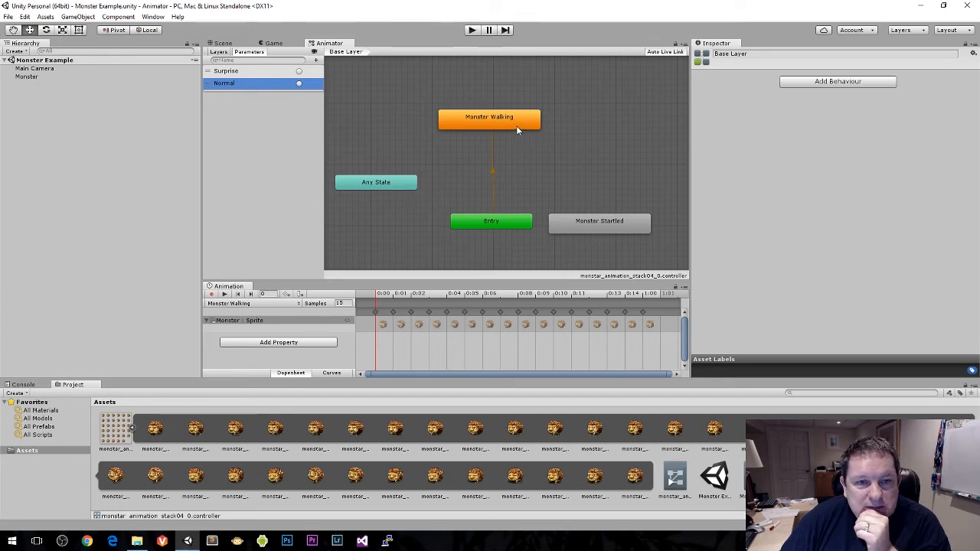
# Step: Rearrange the Animator states so Monster Startled sits above Any State and, beside them, Monster Walking sits above Entry
pyautogui.moveTo(579, 229); pyautogui.dragTo(593, 191)
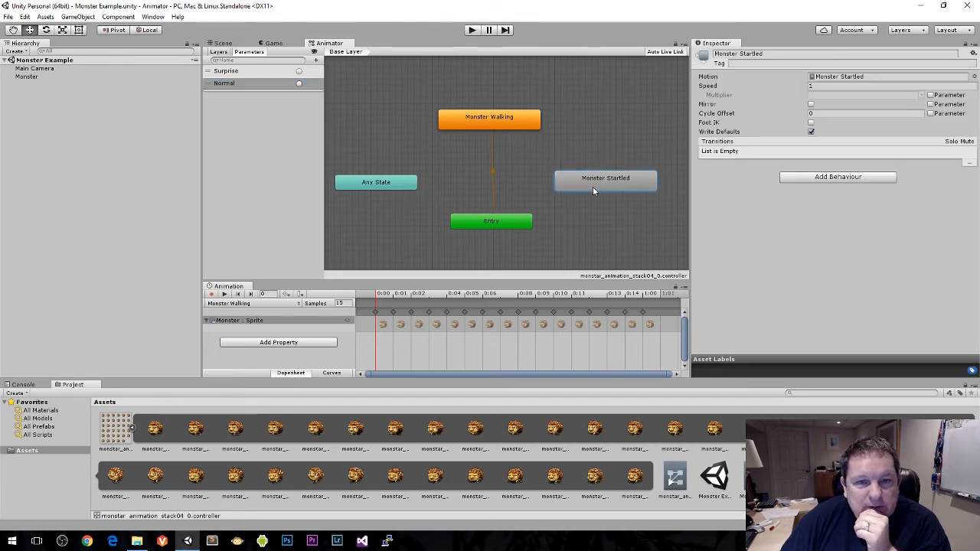
pyautogui.click(511, 122)
pyautogui.moveTo(511, 122); pyautogui.dragTo(579, 116)
pyautogui.moveTo(500, 223); pyautogui.dragTo(574, 224)
pyautogui.moveTo(605, 177); pyautogui.dragTo(403, 109)
pyautogui.moveTo(399, 186); pyautogui.dragTo(421, 202)
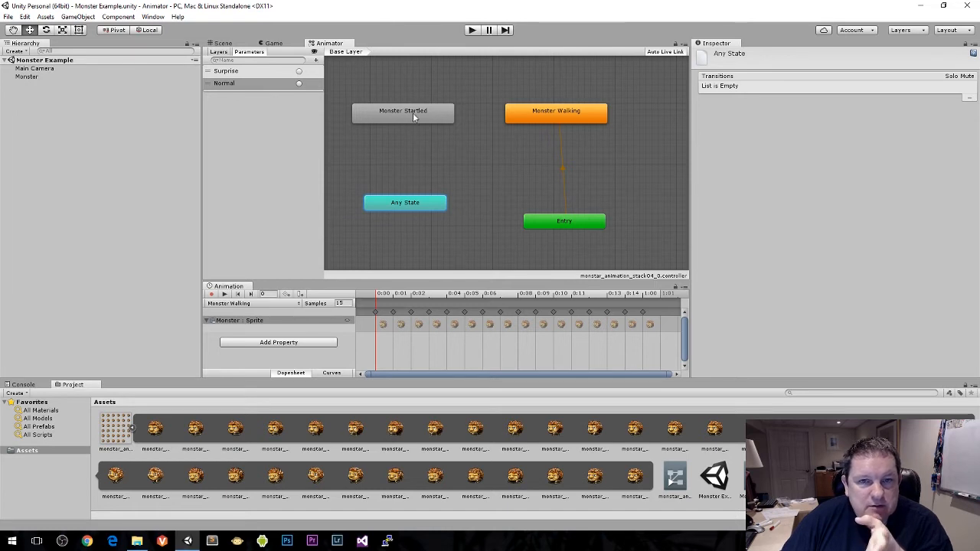
# Step: Make a transition from Any State to Monster Startled
pyautogui.rightClick(398, 203)
pyautogui.click(413, 206)
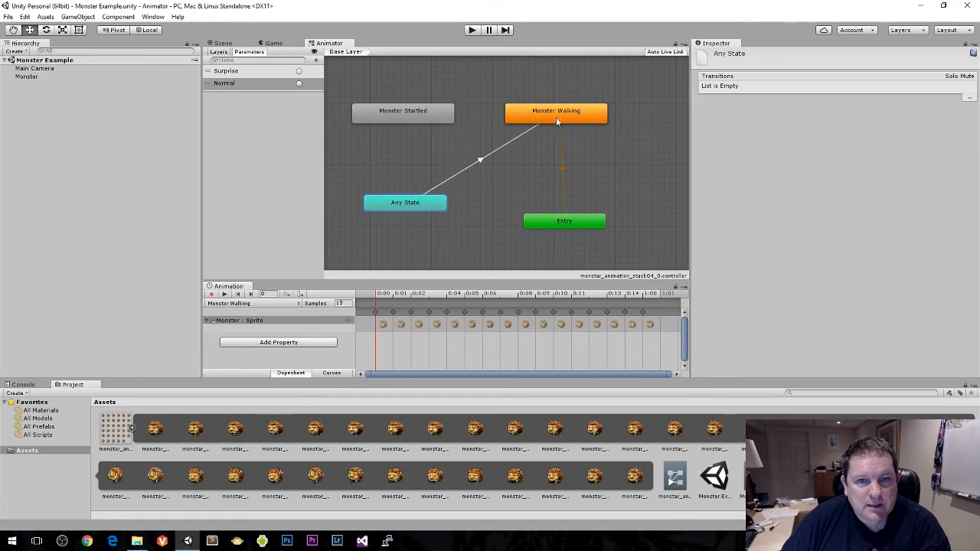
pyautogui.click(410, 115)
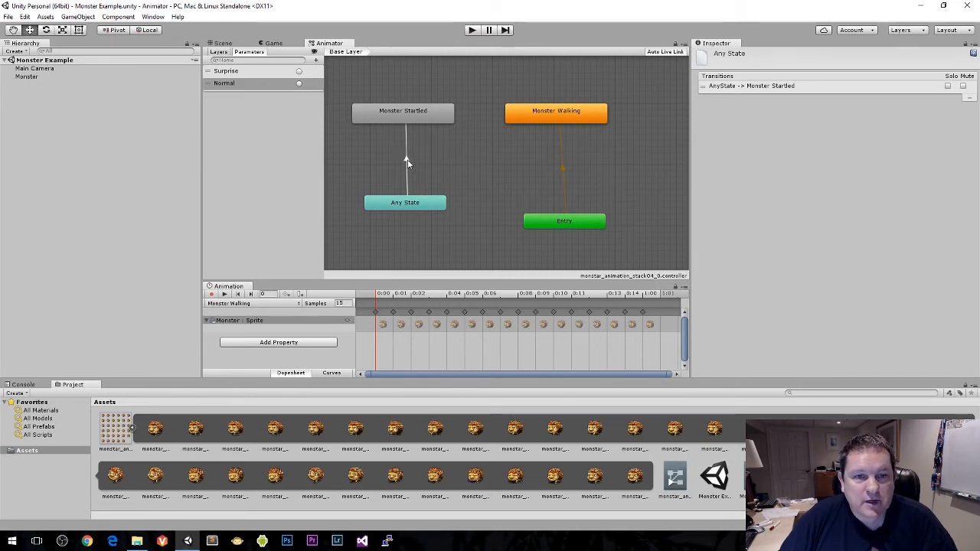
# Step: Set the transition duration of the Any State to Monster Startled transition to 0, with its preview area collapsed
pyautogui.click(408, 160)
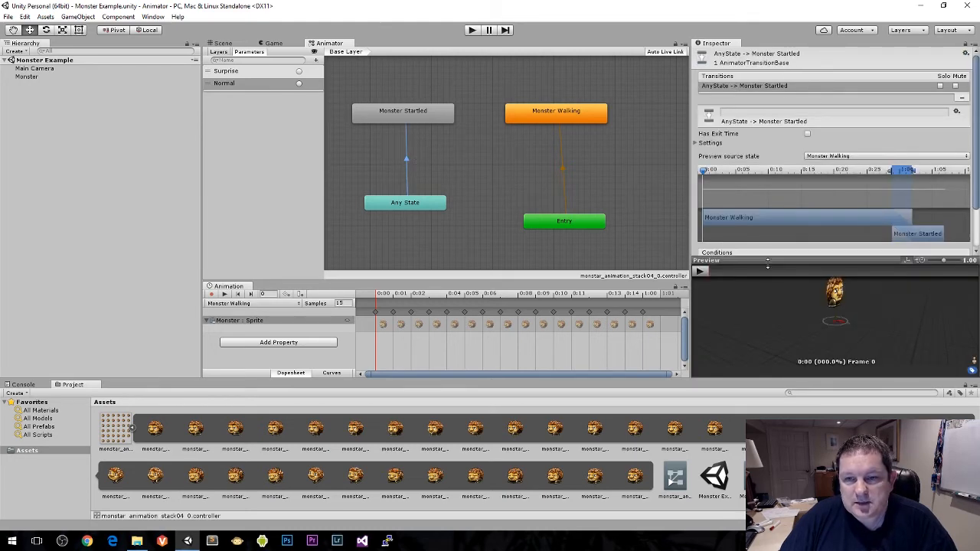
pyautogui.moveTo(768, 264); pyautogui.dragTo(781, 354)
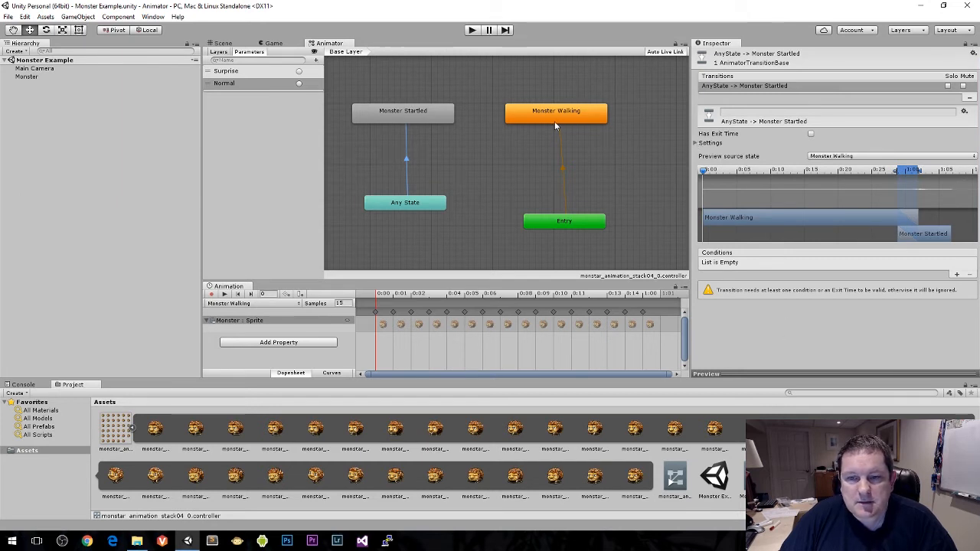
pyautogui.click(698, 143)
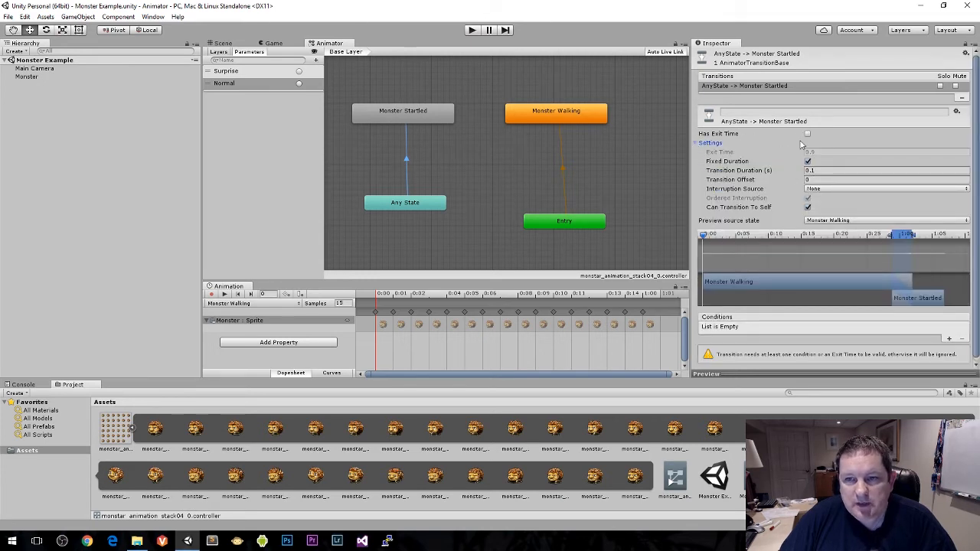
pyautogui.click(817, 169)
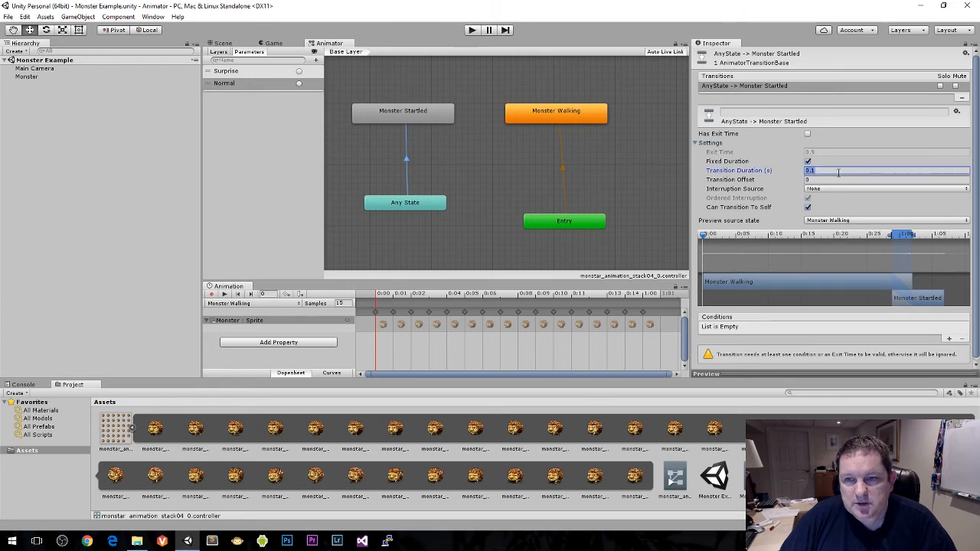
pyautogui.write('0')
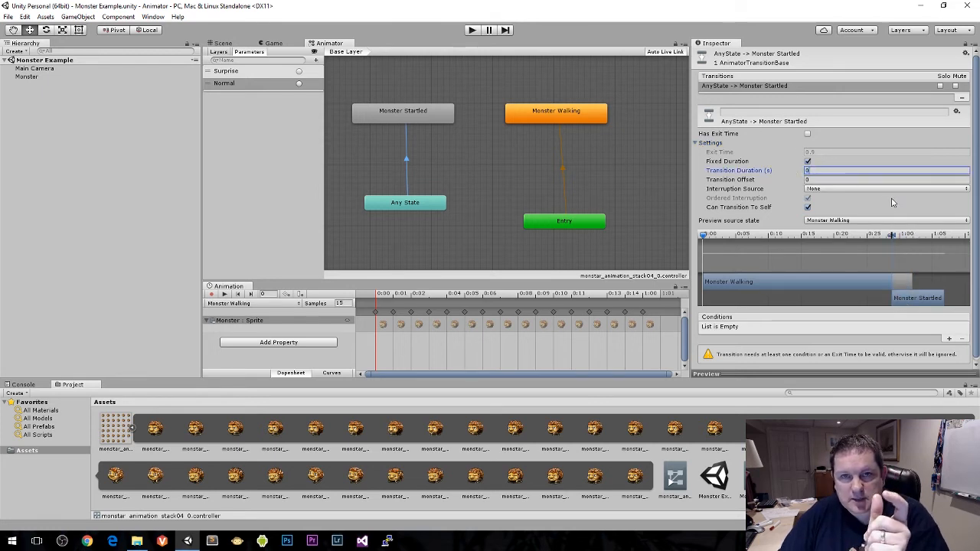
# Step: Add the Surprise trigger as the only condition of the Any State to Monster Startled transition
pyautogui.scroll(-1, 897, 207)
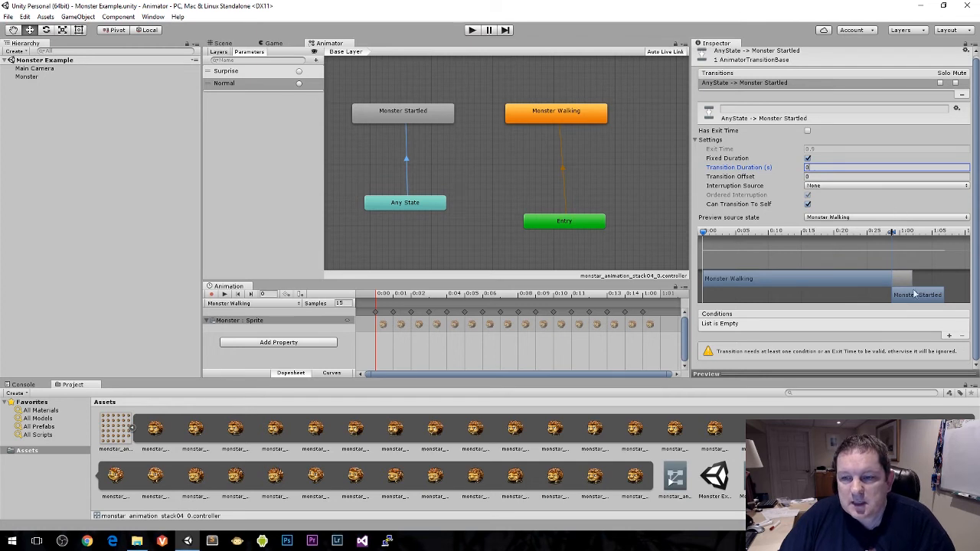
pyautogui.click(949, 336)
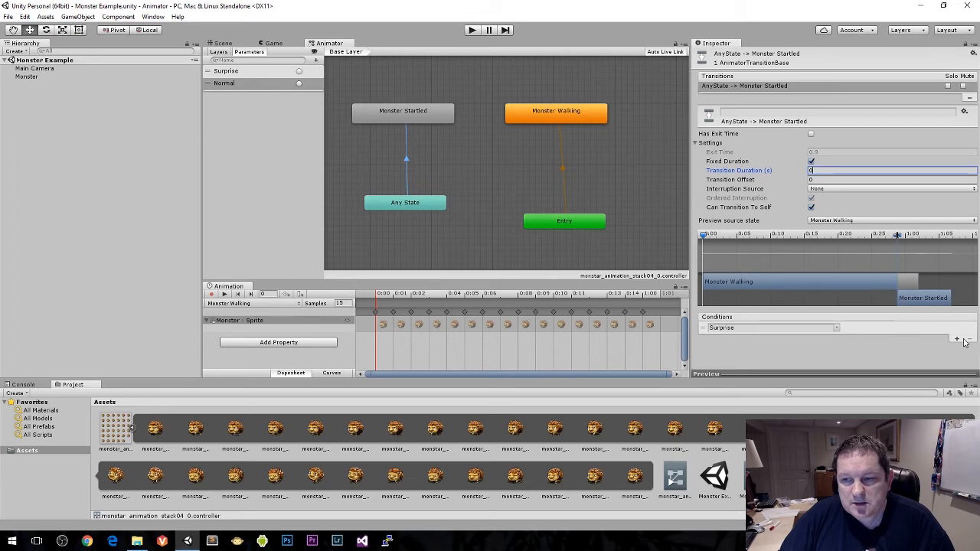
pyautogui.click(916, 329)
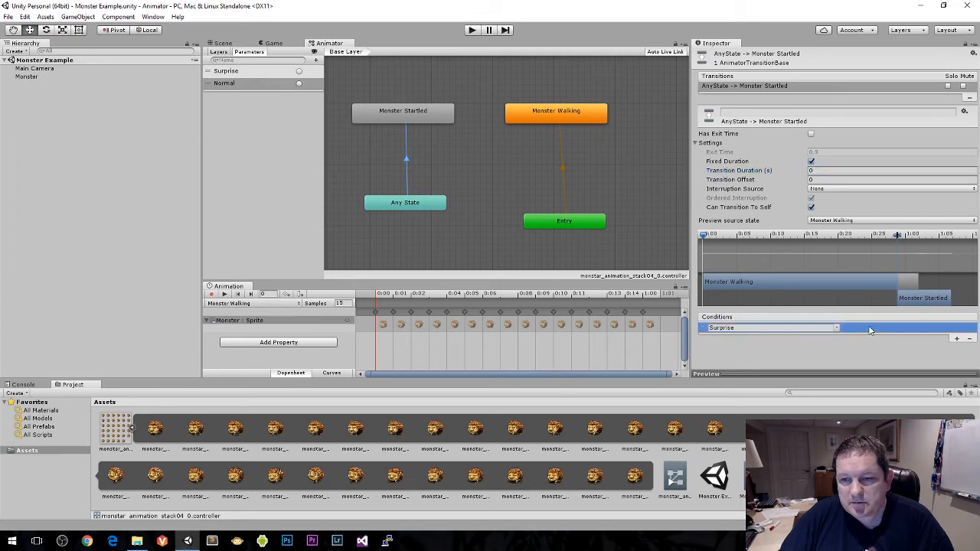
pyautogui.click(969, 338)
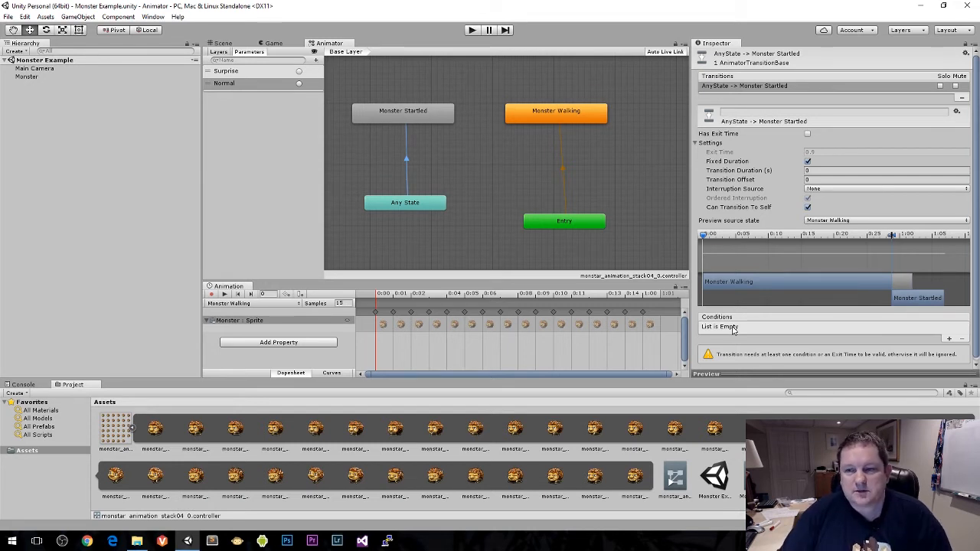
pyautogui.click(949, 340)
pyautogui.click(837, 331)
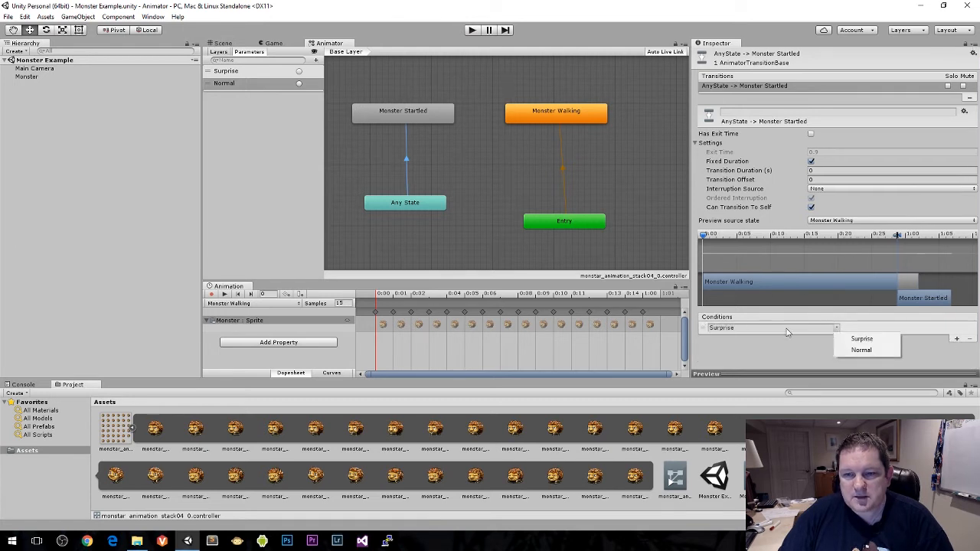
pyautogui.click(864, 338)
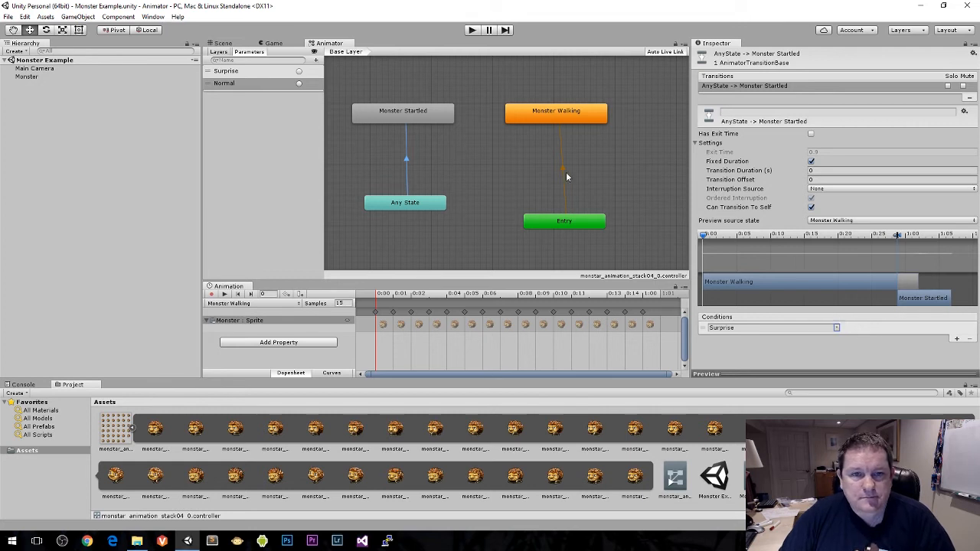
# Step: Make a transition from Monster Startled to Monster Walking
pyautogui.rightClick(410, 115)
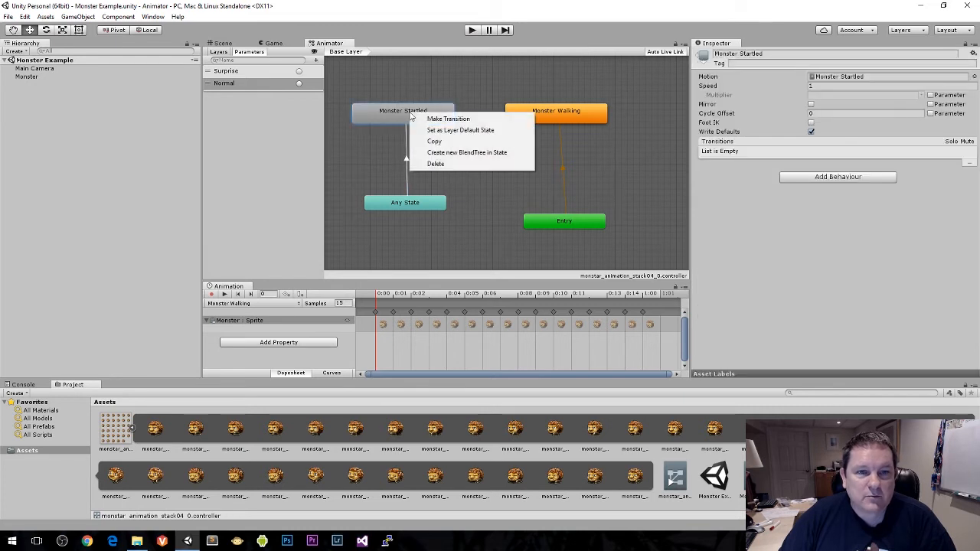
pyautogui.click(452, 119)
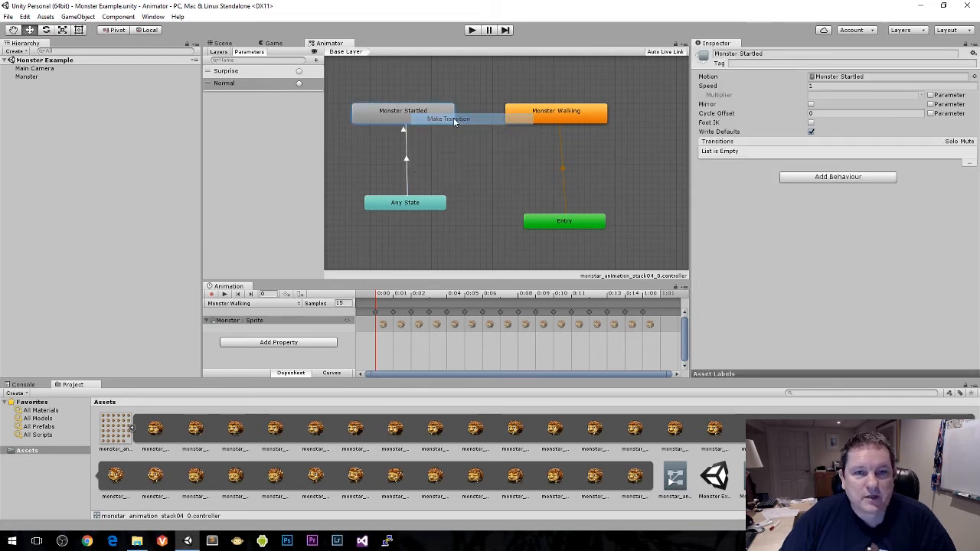
pyautogui.click(558, 114)
# Step: Set the Monster Startled to Monster Walking transition's duration to 0 and turn off its Has Exit Time option
pyautogui.click(478, 116)
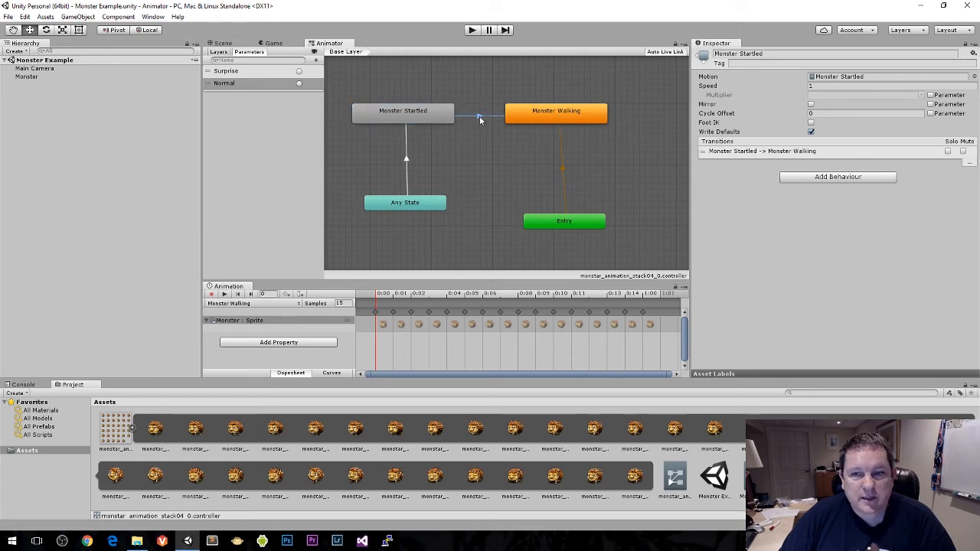
pyautogui.click(836, 174)
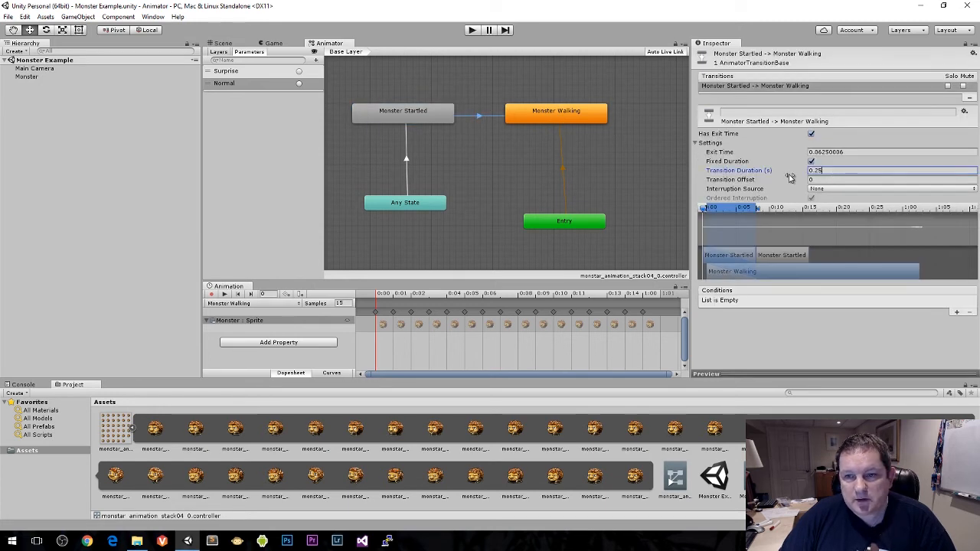
pyautogui.write('0')
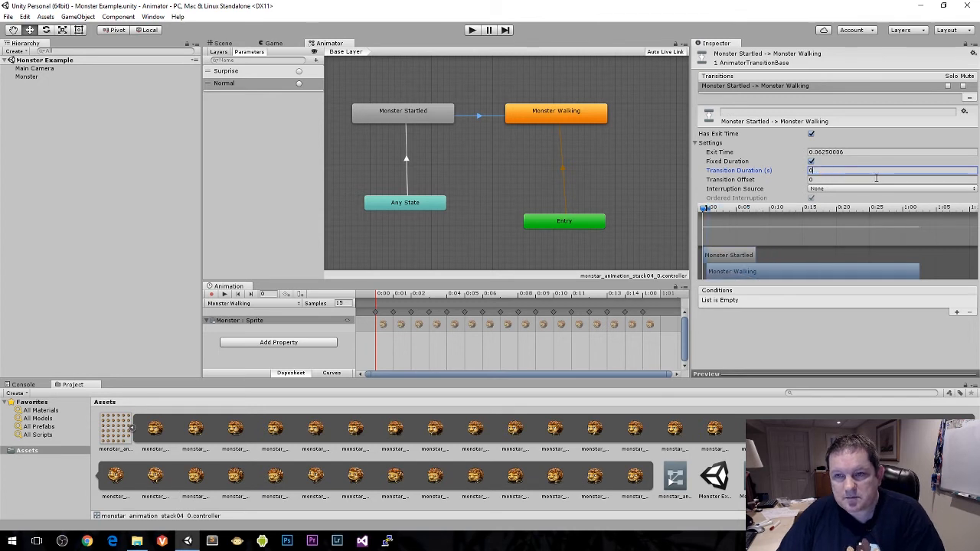
pyautogui.click(811, 134)
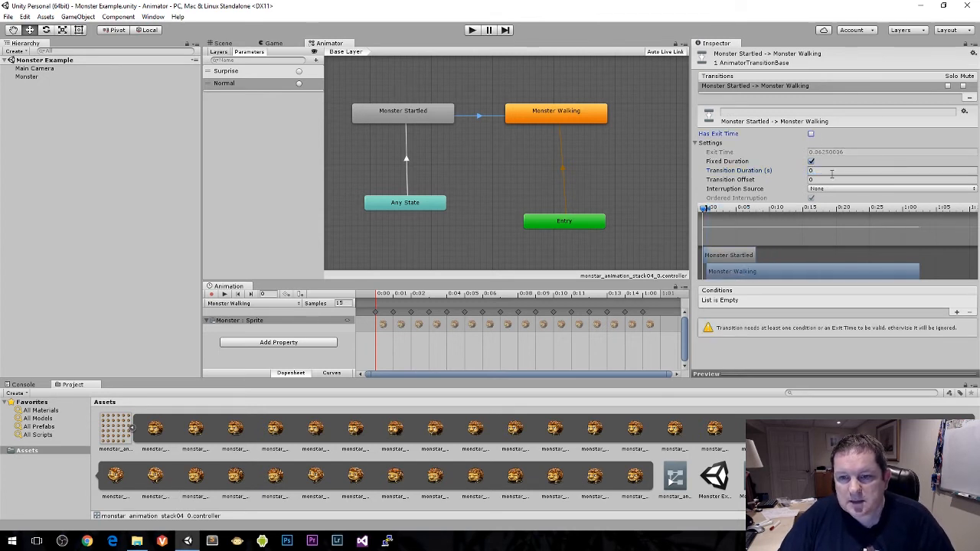
# Step: Add a condition to the Monster Startled to Monster Walking transition that uses the Normal trigger
pyautogui.click(956, 313)
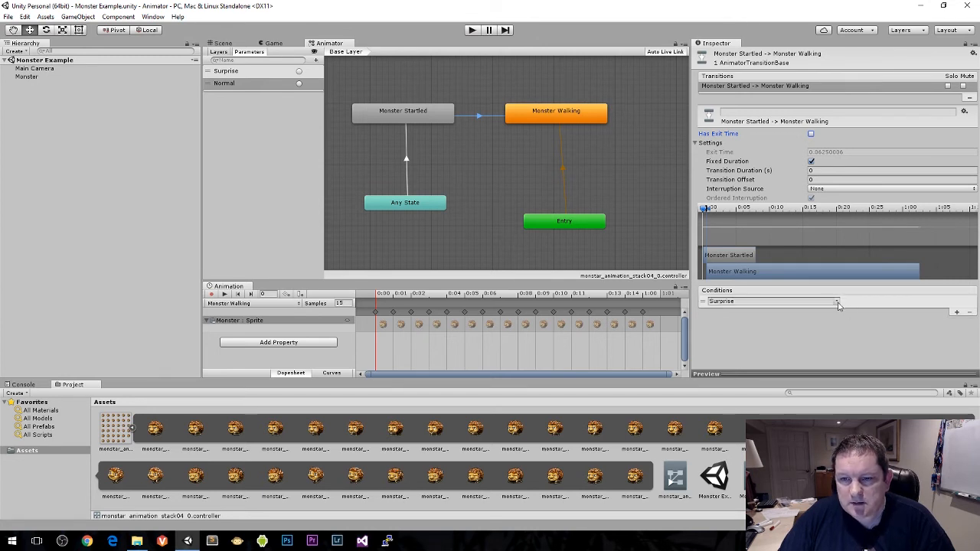
pyautogui.click(838, 305)
pyautogui.click(865, 324)
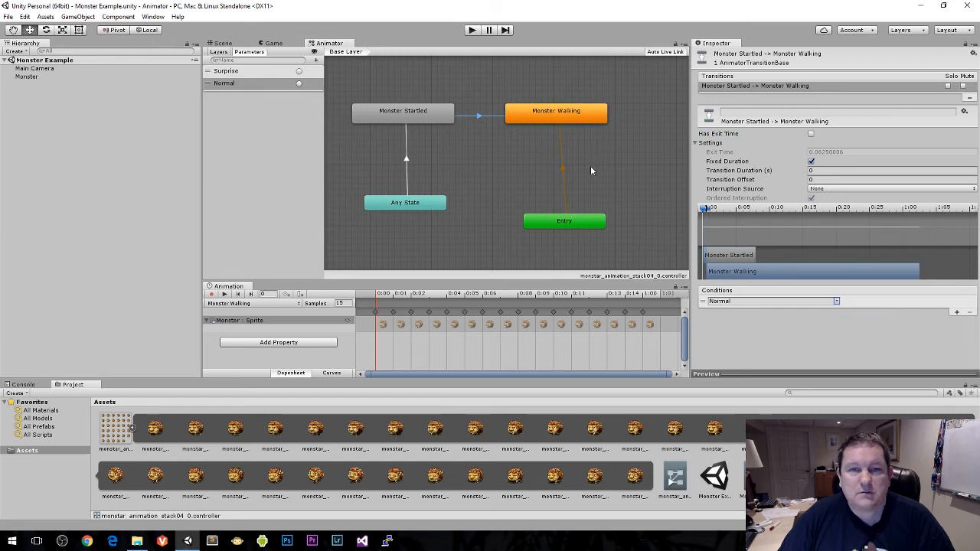
# Step: Deselect the transition and test the scene in play mode, ending with play stopped
pyautogui.click(474, 141)
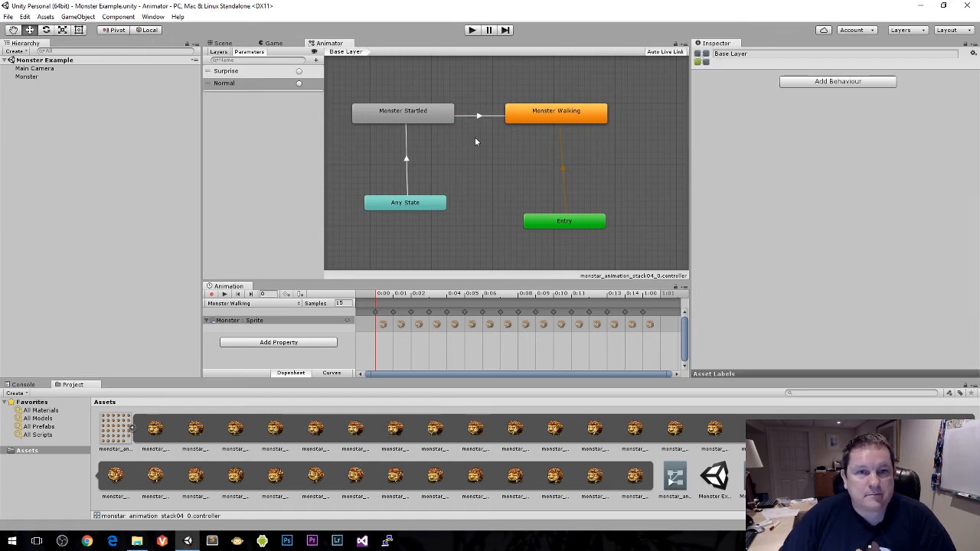
pyautogui.click(471, 31)
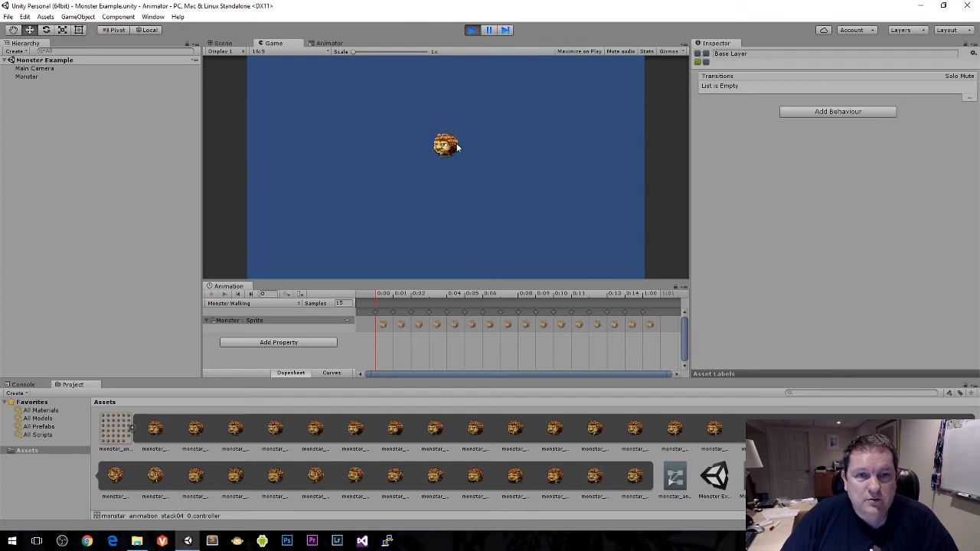
pyautogui.click(471, 30)
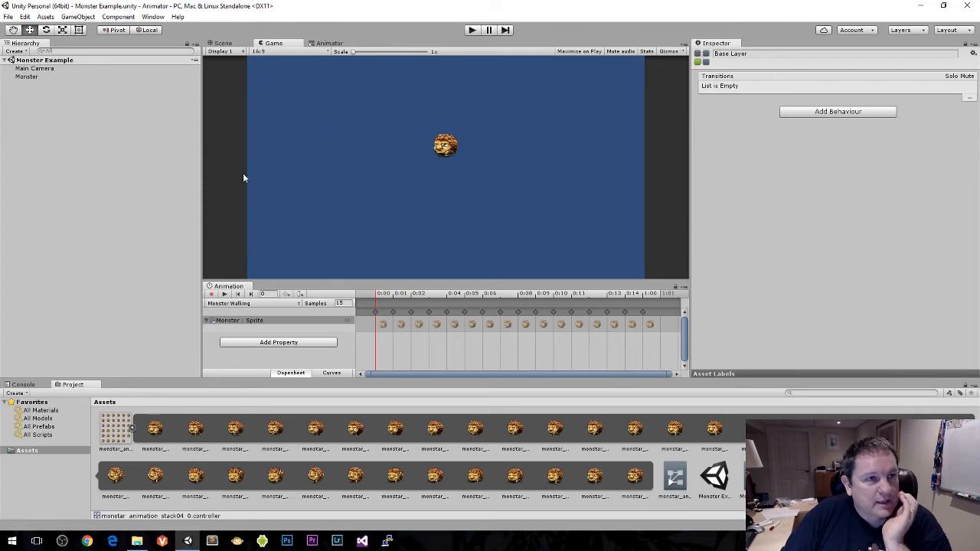
# Step: Collapse the sprite sheet in Assets and create a C# script there named MonsterHit
pyautogui.click(132, 431)
pyautogui.rightClick(332, 442)
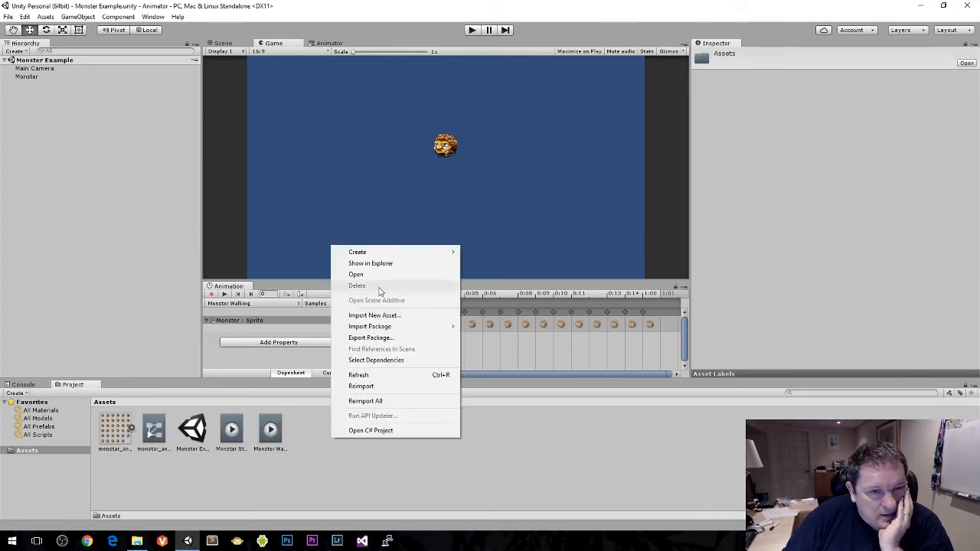
pyautogui.moveTo(392, 255)
pyautogui.click(486, 266)
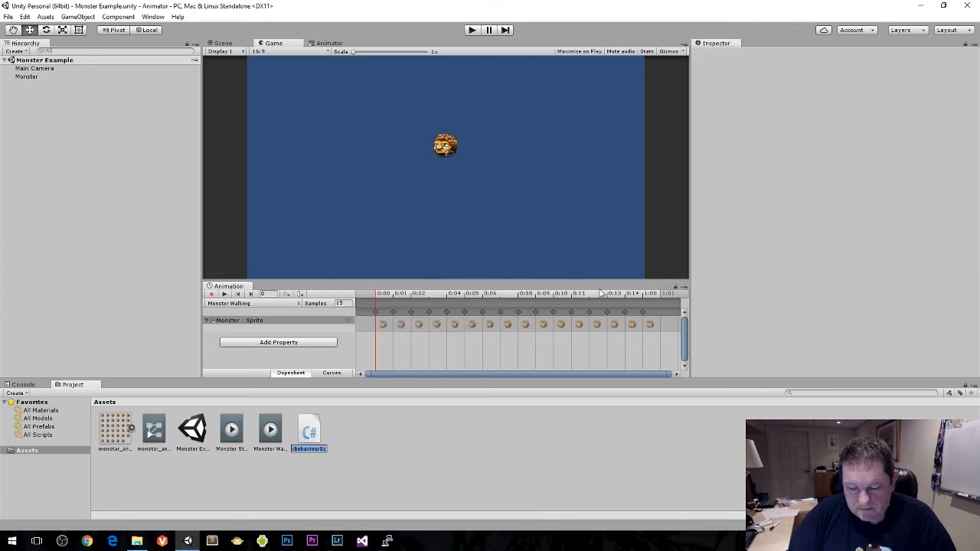
pyautogui.write('Monster')
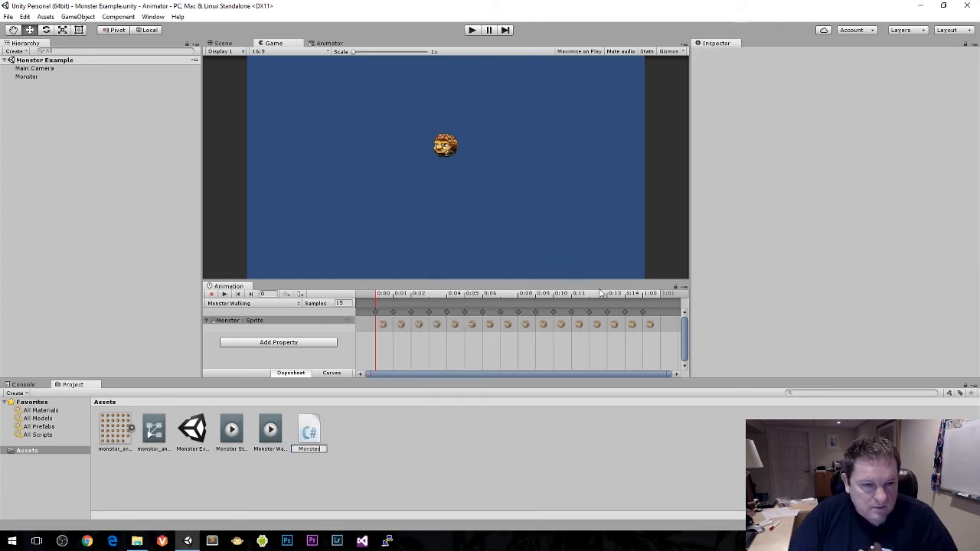
pyautogui.write('Hit')
pyautogui.press('Return')
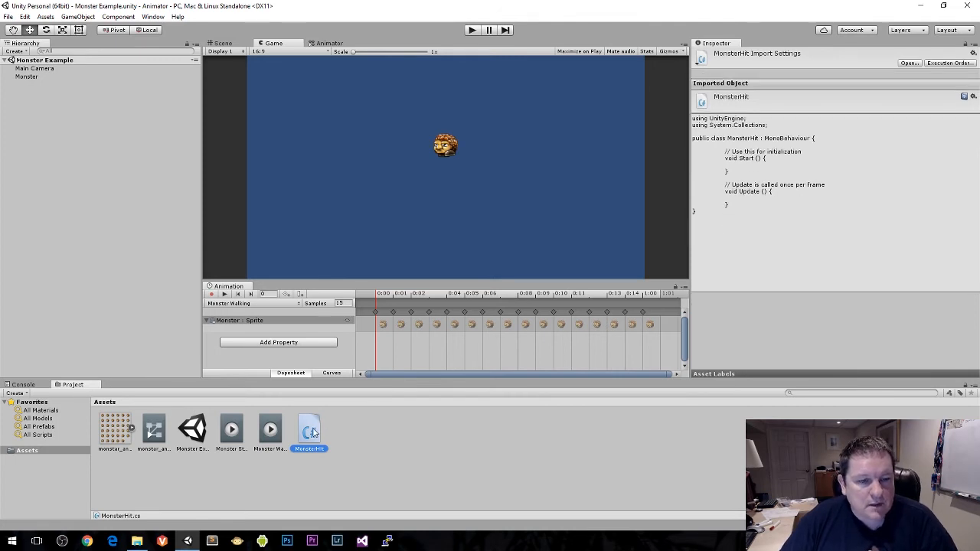
# Step: Attach the MonsterHit script to the Monster object as a component
pyautogui.click(42, 77)
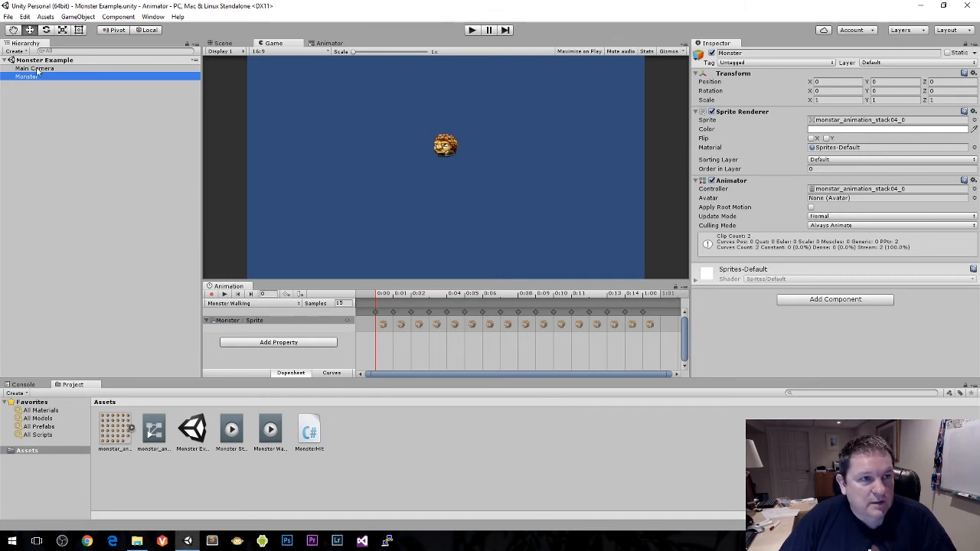
pyautogui.click(310, 434)
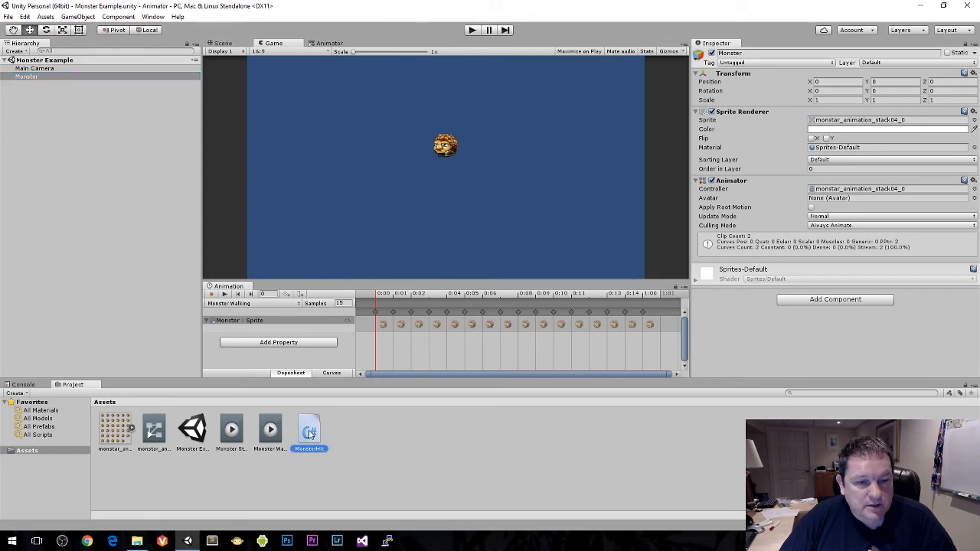
pyautogui.moveTo(310, 434); pyautogui.dragTo(788, 330)
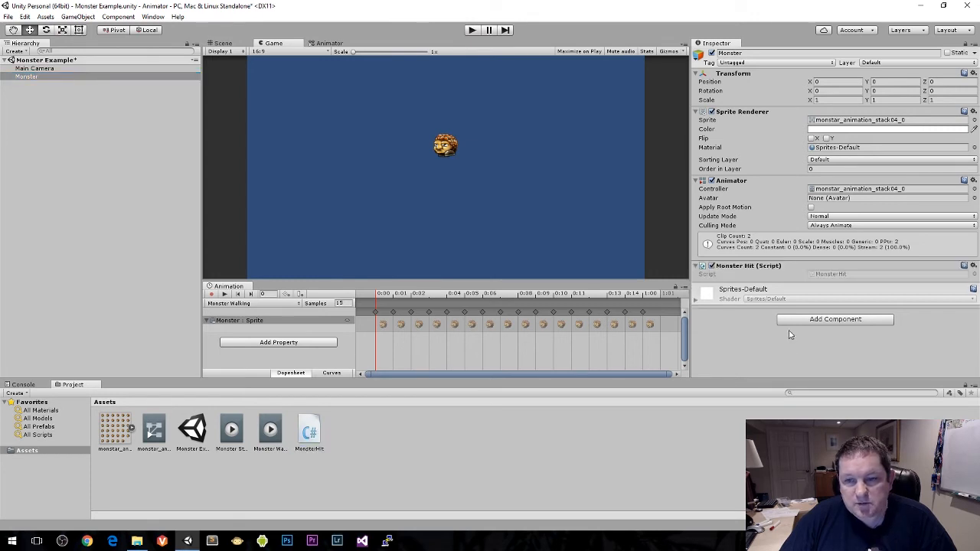
# Step: Open the MonsterHit script in Visual Studio and widen the code editor by narrowing the panes on both sides
pyautogui.doubleClick(842, 274)
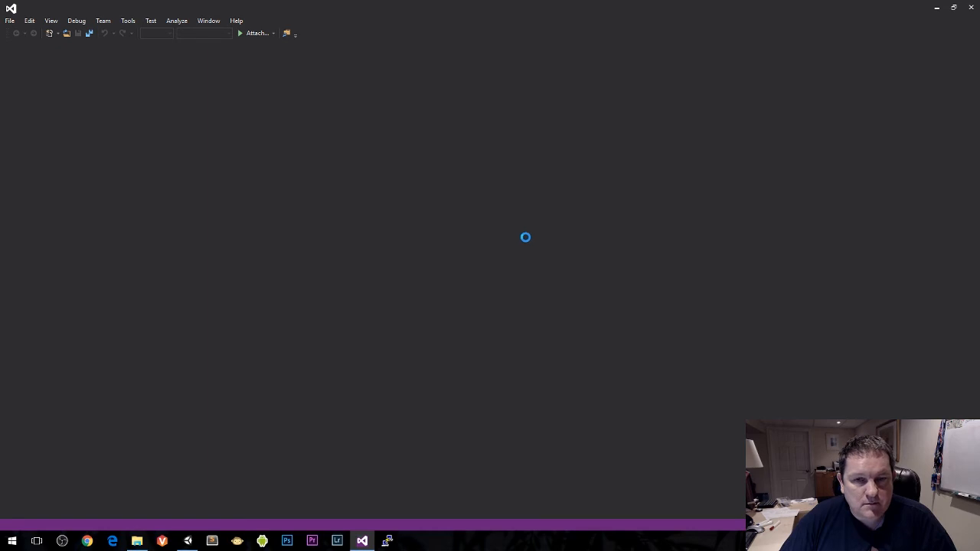
pyautogui.keyDown('ctrl'); pyautogui.scroll(4, 417, 222); pyautogui.keyUp('ctrl')
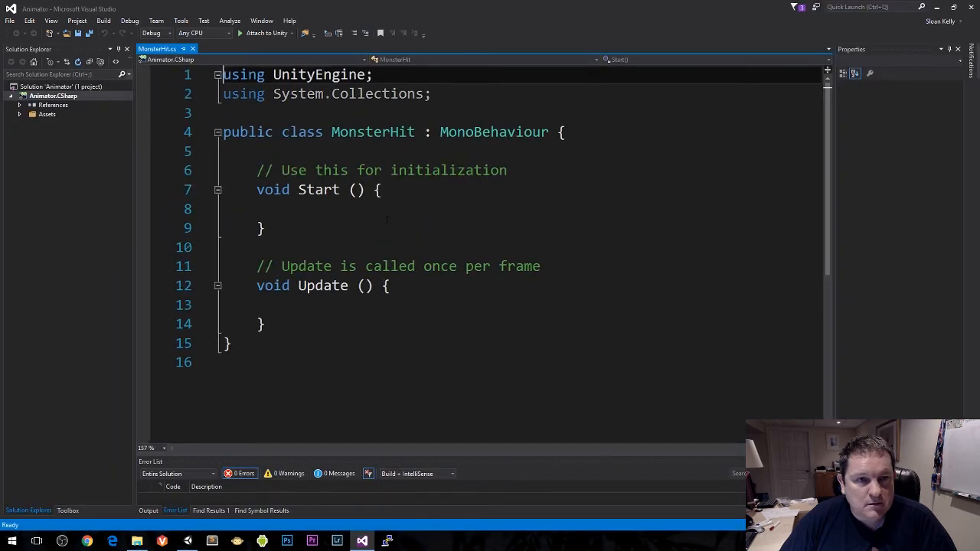
pyautogui.moveTo(133, 160); pyautogui.dragTo(78, 160)
pyautogui.moveTo(833, 163); pyautogui.dragTo(910, 164)
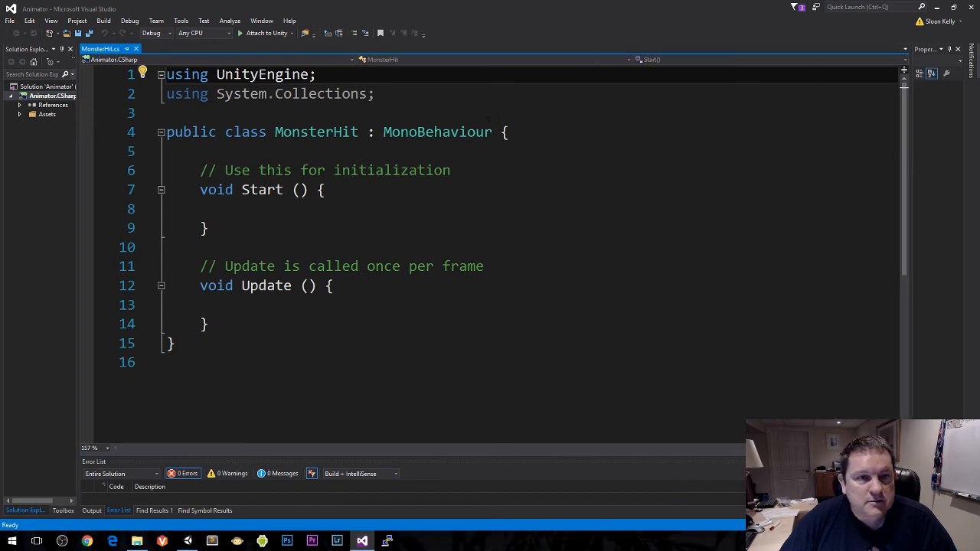
# Step: Remove the System.Collections using line and put the MonsterHit class's opening brace on its own line
pyautogui.click(167, 114)
pyautogui.press('Up')
pyautogui.hotkey('shift', 'Down')
pyautogui.press('Delete')
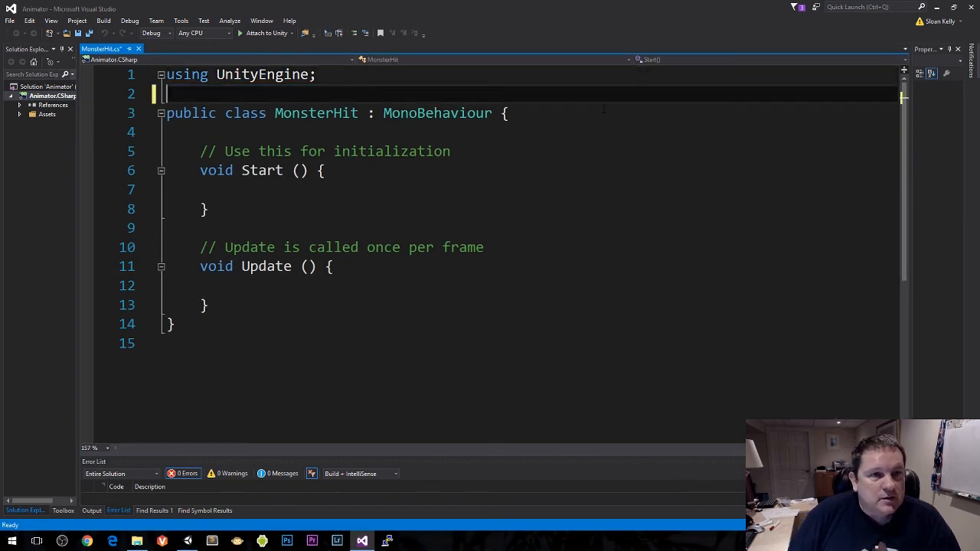
pyautogui.press('Down')
pyautogui.press('End')
pyautogui.press('Left')
pyautogui.press('Return')
# Step: Delete the template Start and Update methods with their comments, leaving blank lines inside the MonsterHit class
pyautogui.press('Down')
pyautogui.press('Down')
pyautogui.hotkey('shift', 'Down')
pyautogui.hotkey('shift', 'Down')
pyautogui.hotkey('shift', 'Down')
pyautogui.hotkey('shift', 'Down')
pyautogui.hotkey('shift', 'Down')
pyautogui.hotkey('shift', 'Down')
pyautogui.hotkey('shift', 'Down')
pyautogui.hotkey('shift', 'Down')
pyautogui.hotkey('shift', 'Down')
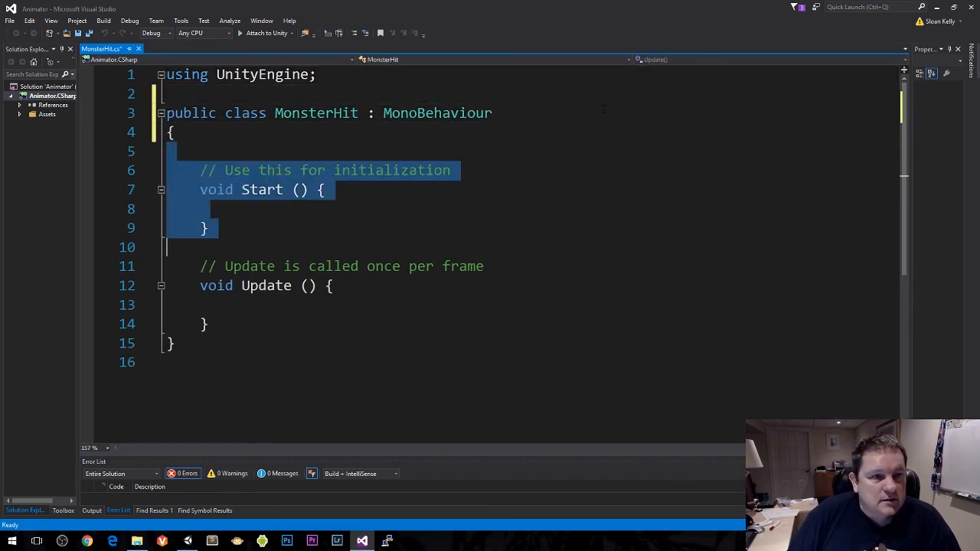
pyautogui.press('Delete')
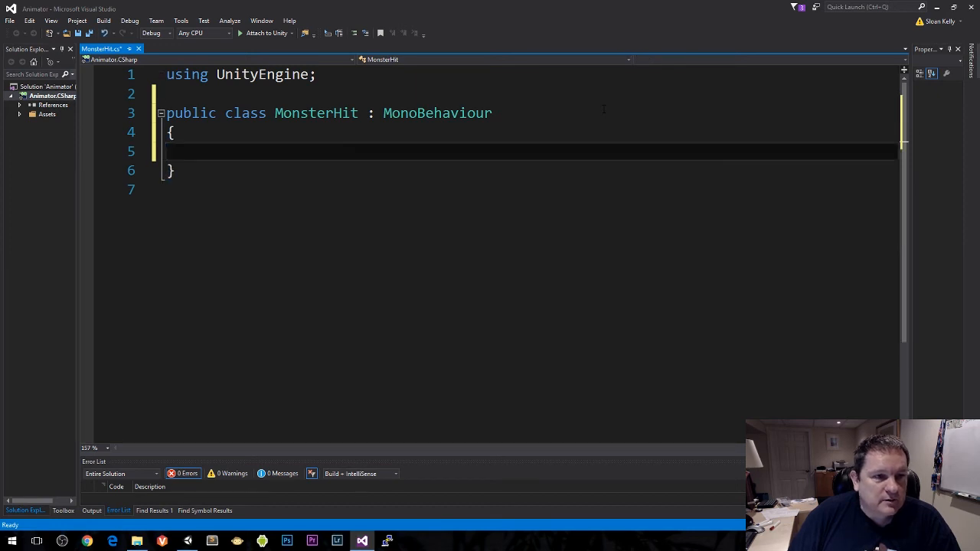
pyautogui.press('Return')
pyautogui.press('Up')
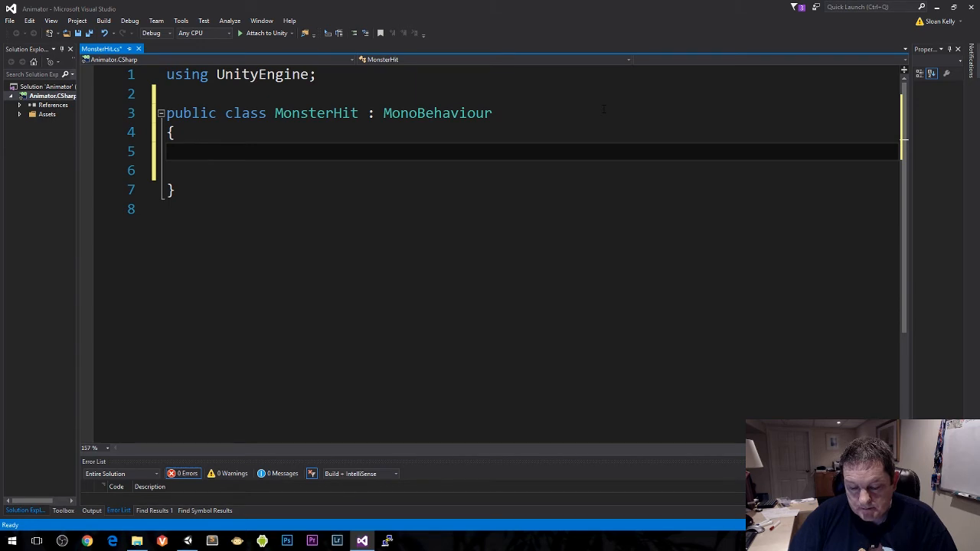
# Step: Declare a bool field named surprised in the MonsterHit class
pyautogui.write('bool ')
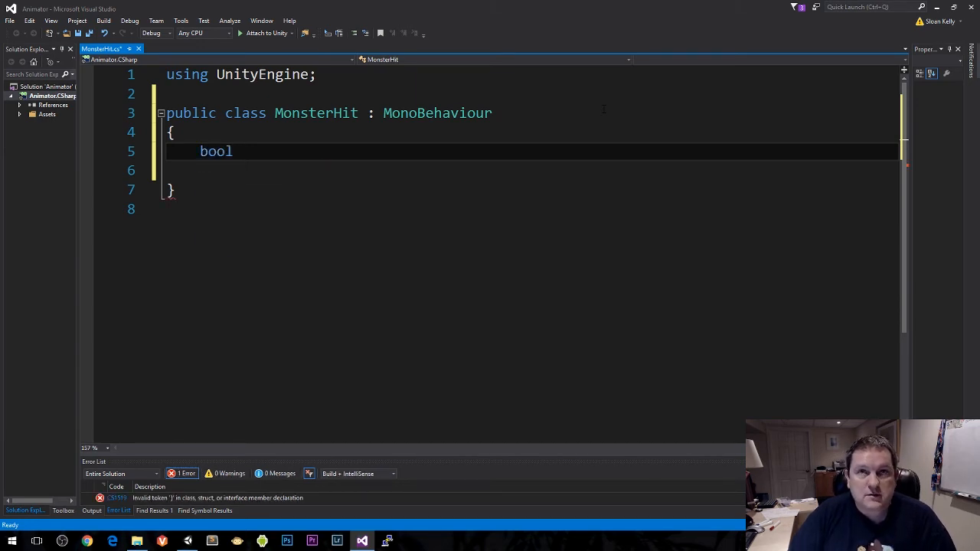
pyautogui.write('startled')
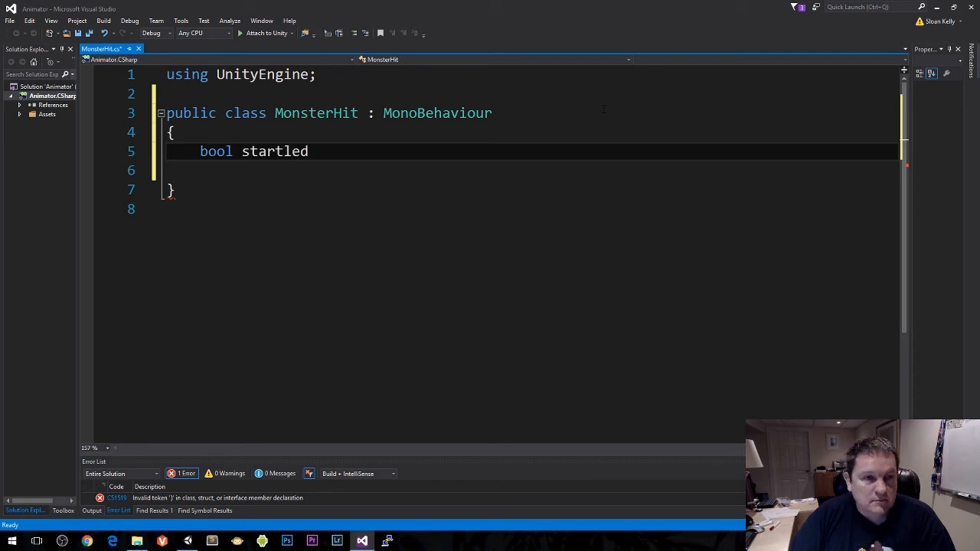
pyautogui.hotkey('ctrl', 'shift', 'Left')
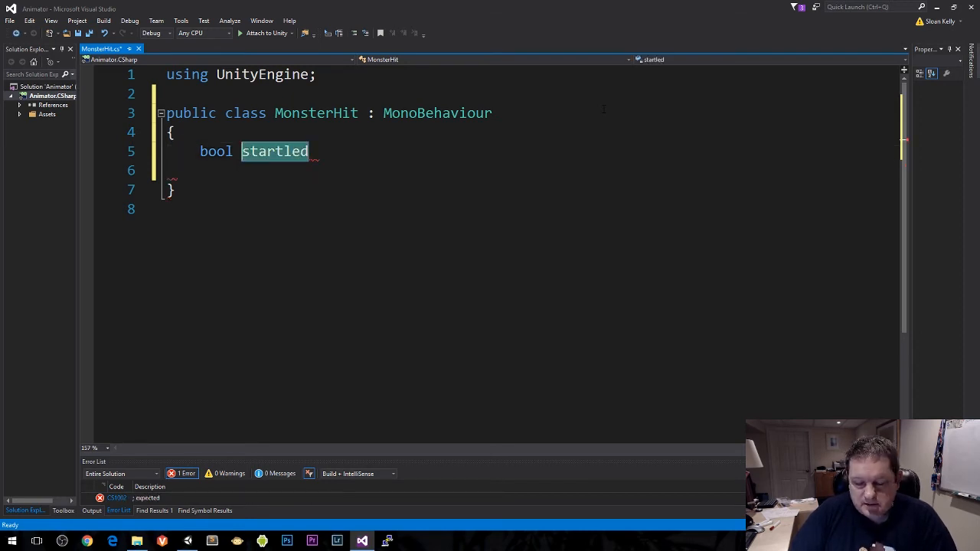
pyautogui.write('surprised;')
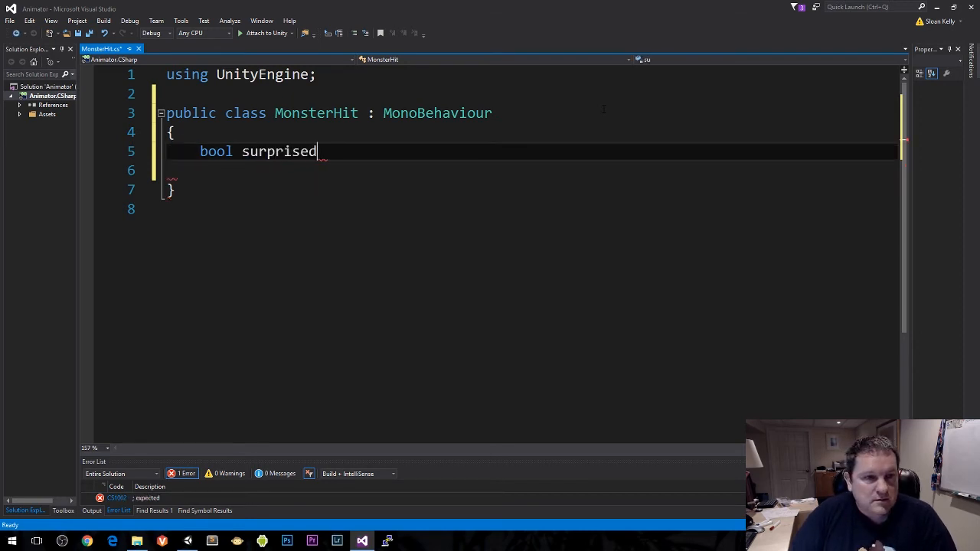
# Step: Declare an Animator field named anim below the surprised field, followed by blank space
pyautogui.press('Return')
pyautogui.write('Anim')
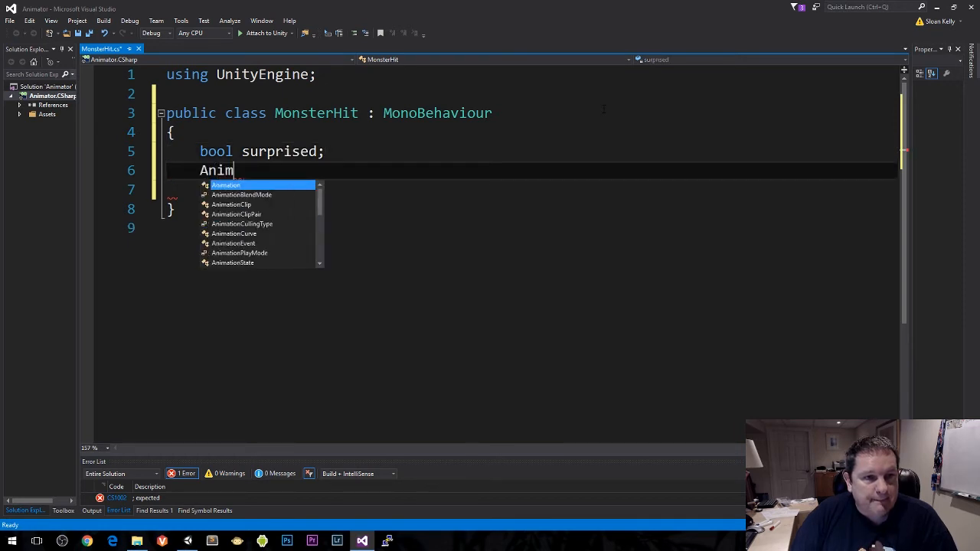
pyautogui.write('ator anim;')
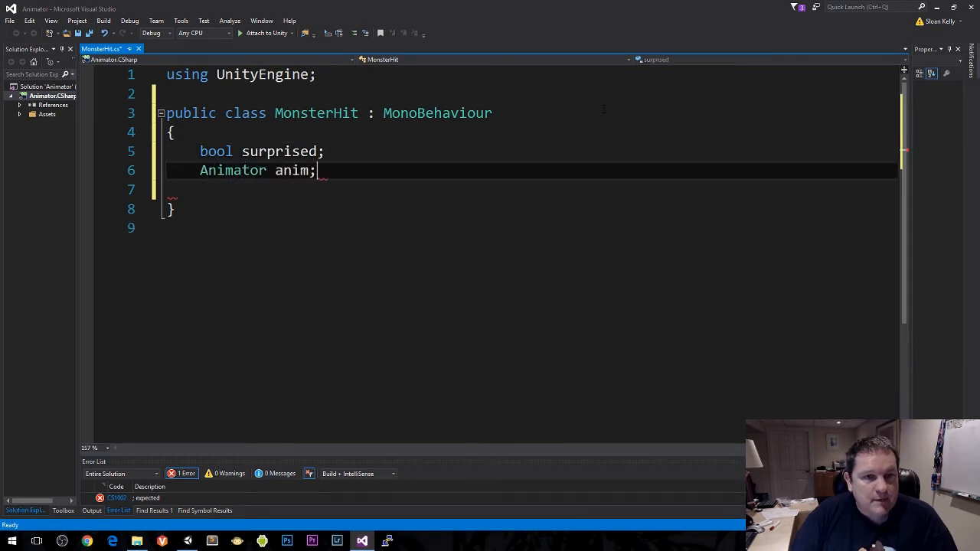
pyautogui.press('Return')
pyautogui.press('Return')
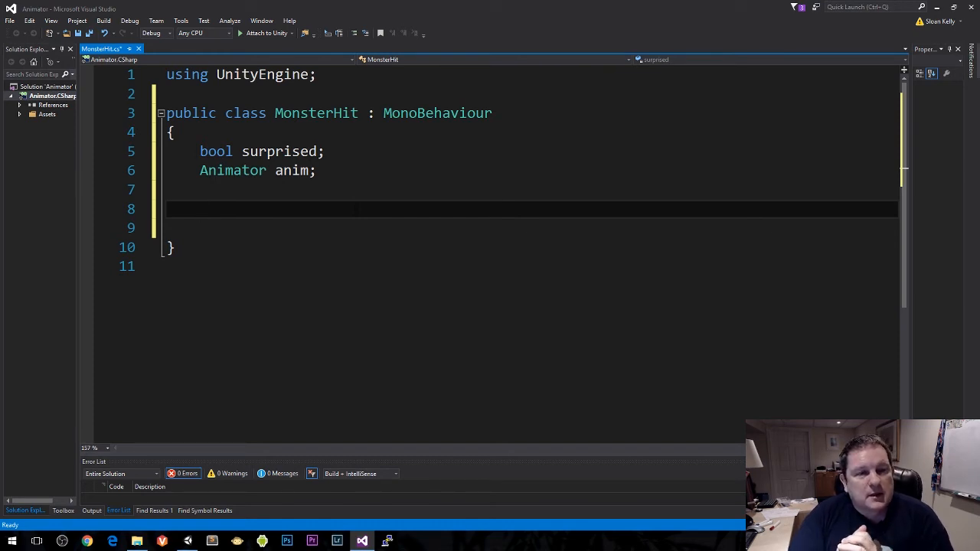
# Step: Add an empty void Start() method with its braces below the fields
pyautogui.write('void Start()')
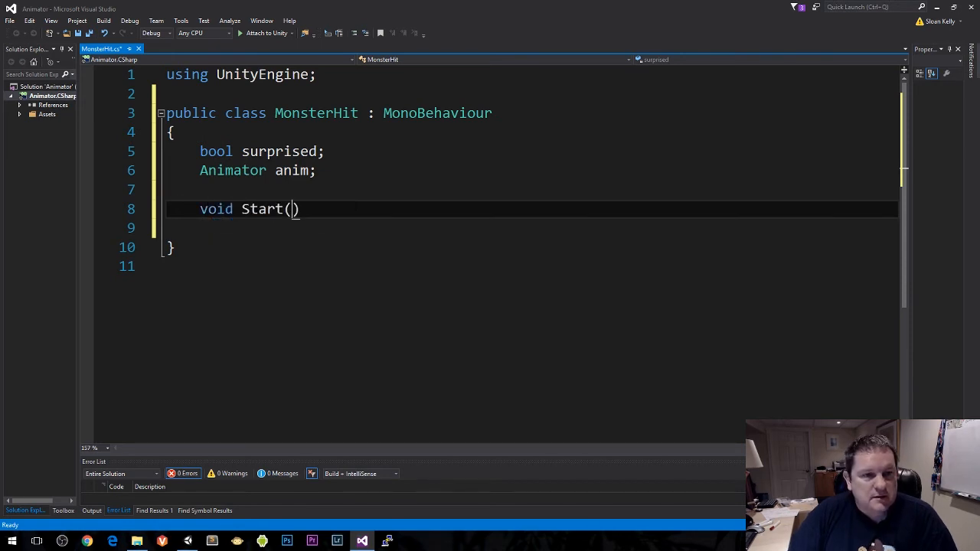
pyautogui.press('Right')
pyautogui.press('Return')
pyautogui.write('{')
pyautogui.press('Return')
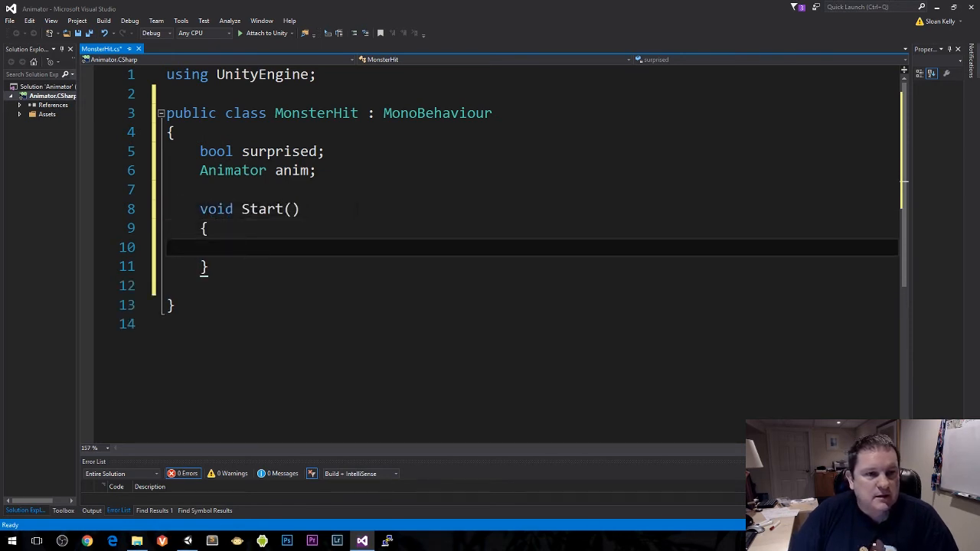
# Step: In Start, assign GetComponent<Animator>() to anim and save the script
pyautogui.write('ani')
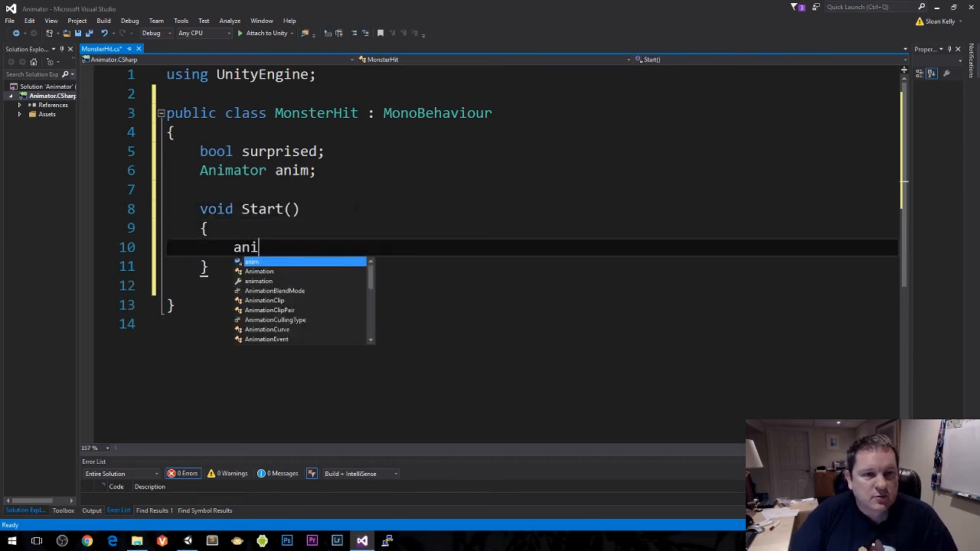
pyautogui.write('m = GetComponent')
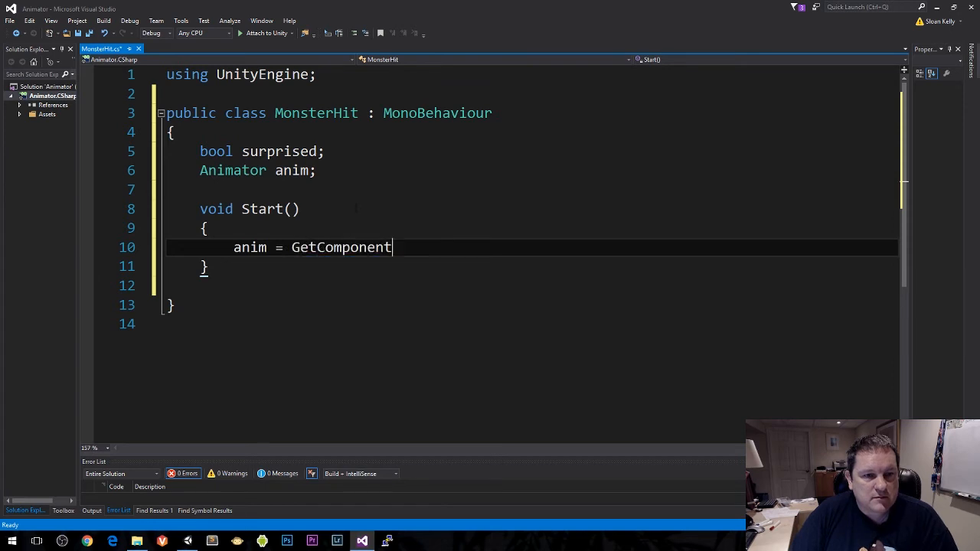
pyautogui.write('<Animator>();')
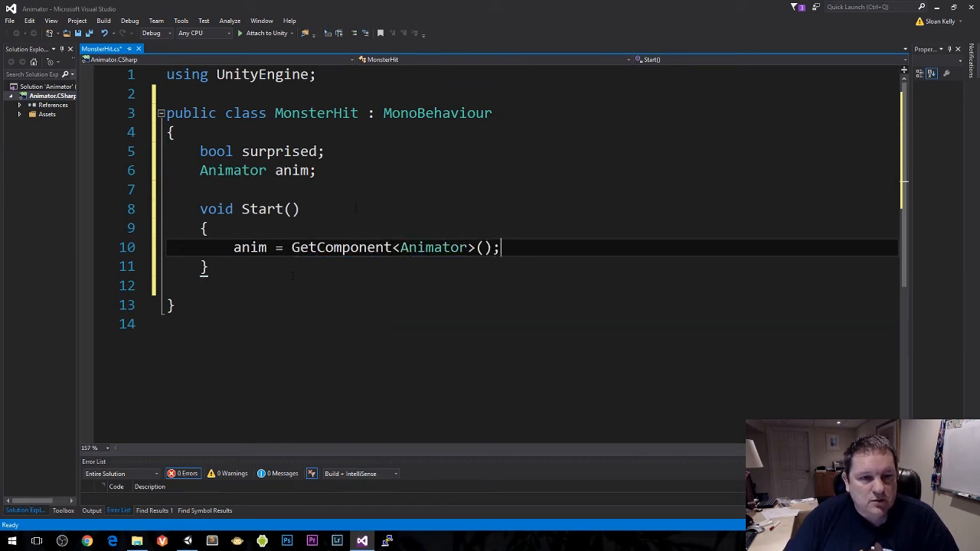
pyautogui.hotkey('ctrl', 's')
# Step: Add an empty void Update() method with its braces below the Start method
pyautogui.press('Down')
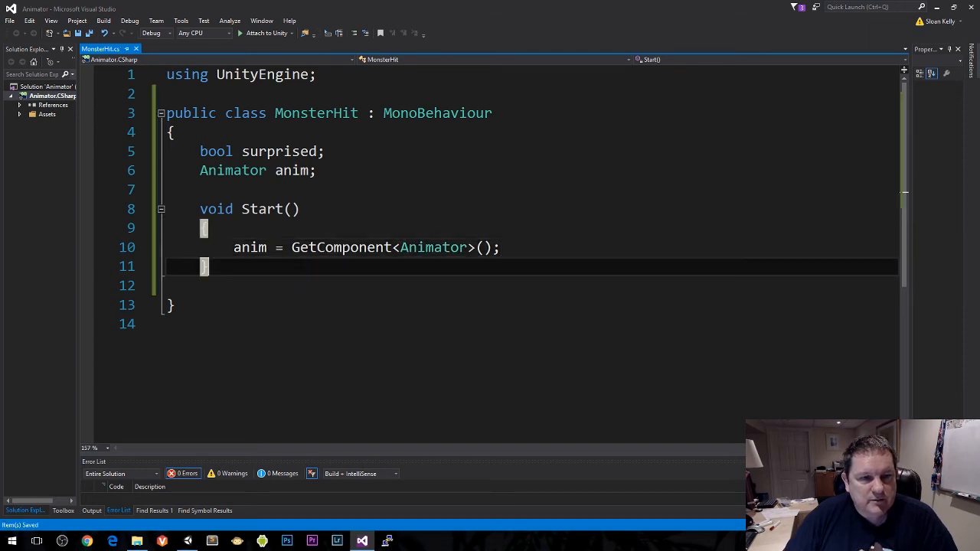
pyautogui.press('Return')
pyautogui.press('Return')
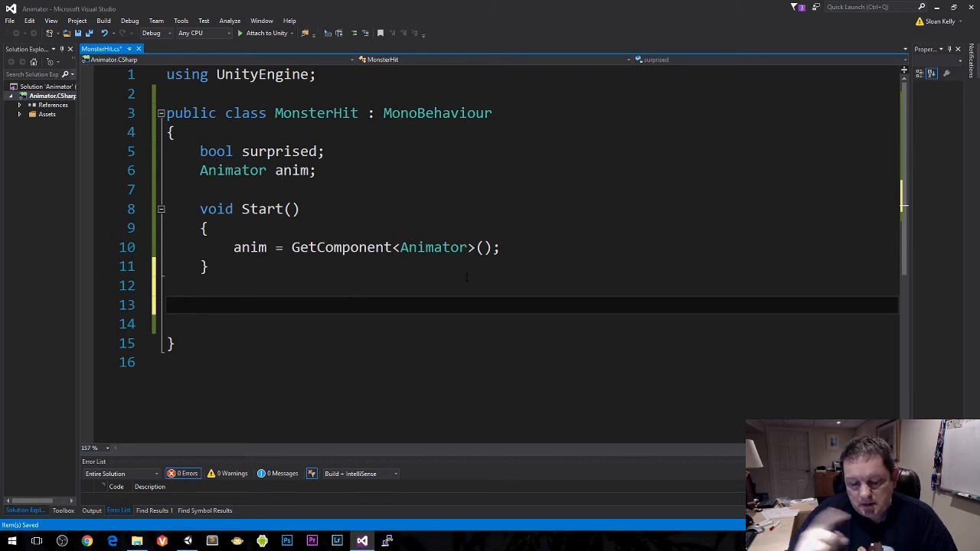
pyautogui.write('v')
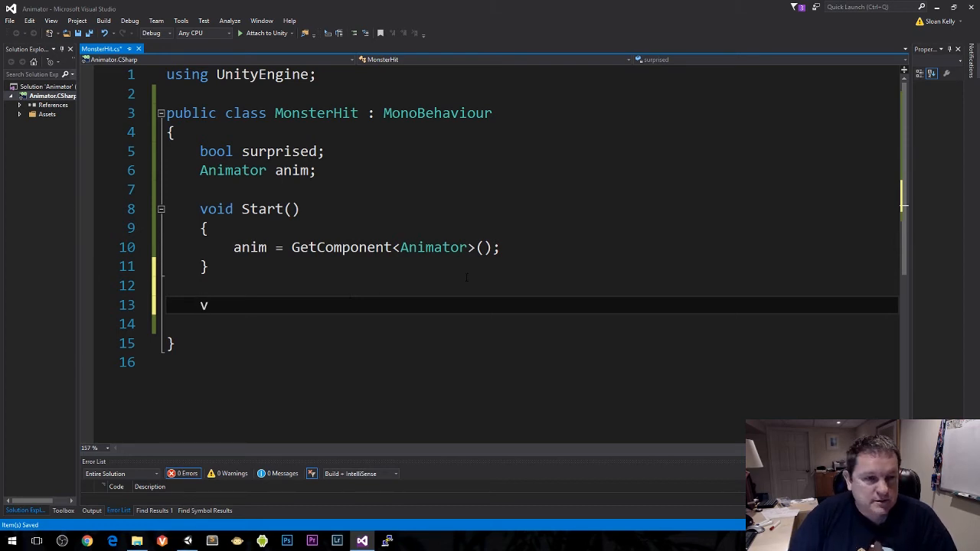
pyautogui.write('oid Update()')
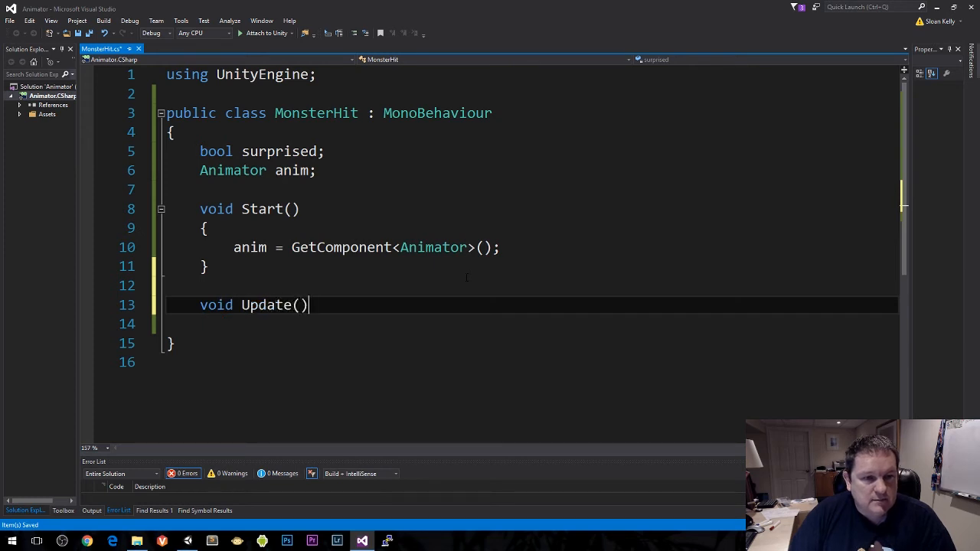
pyautogui.press('Return')
pyautogui.write('{')
pyautogui.press('Return')
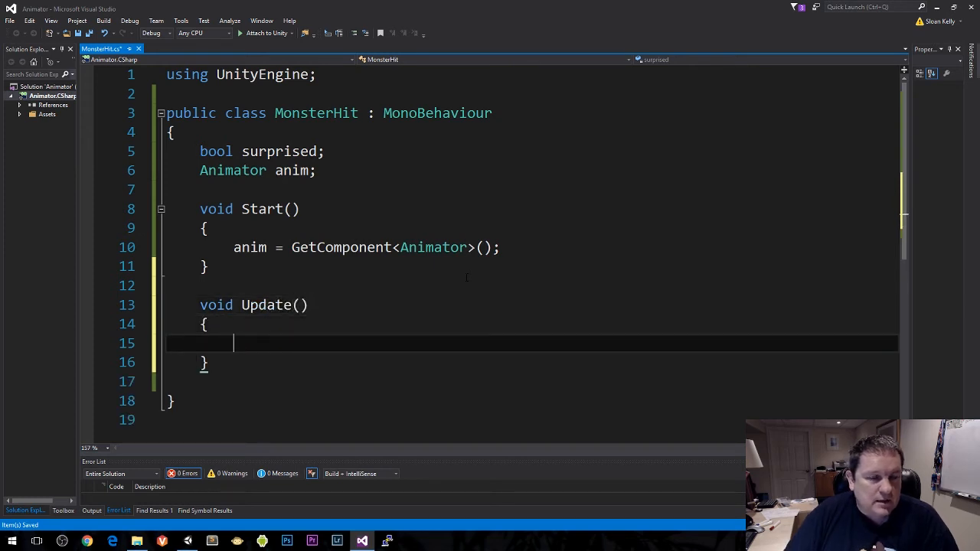
# Step: In Update, write an if condition that checks Input.GetButtonUp("Fire1")
pyautogui.scroll(-1, 466, 277)
pyautogui.write('if (Input.get')
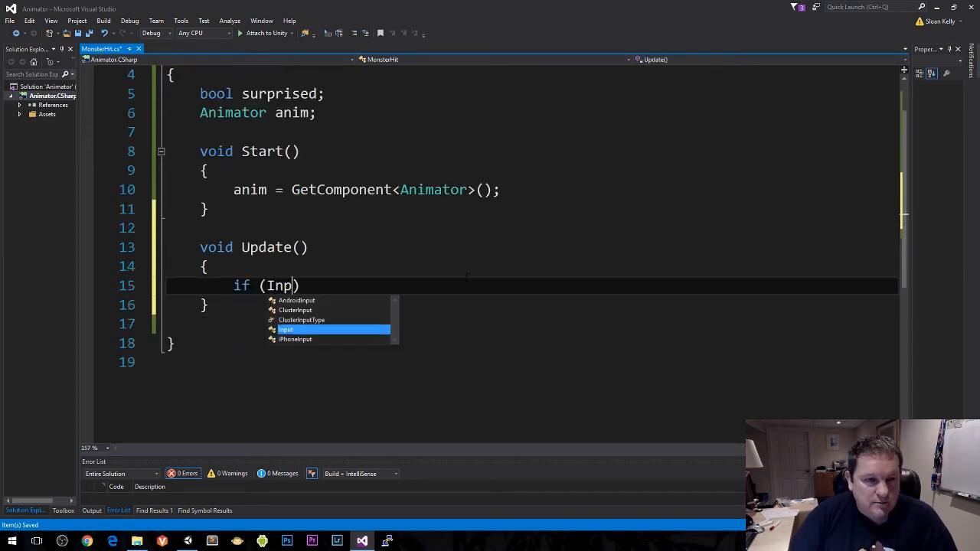
pyautogui.write('v')
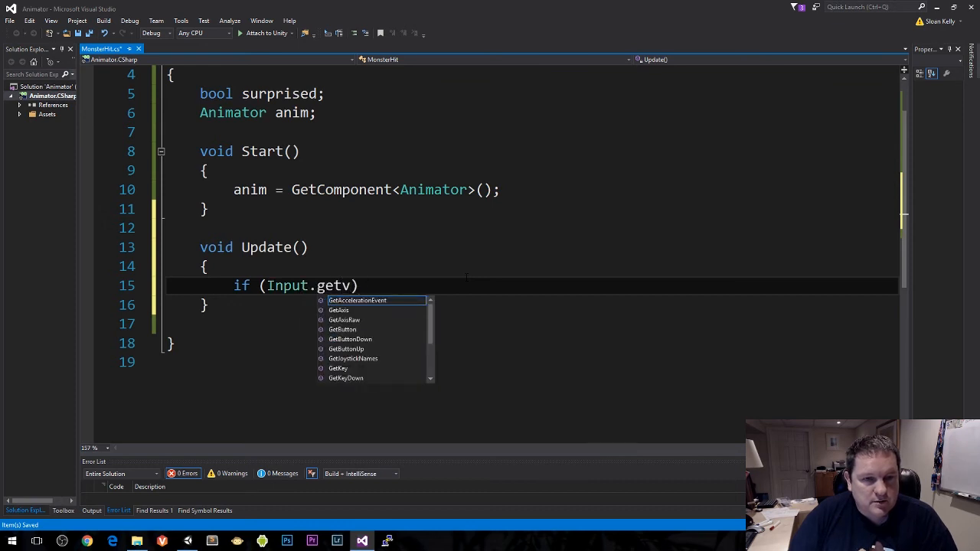
pyautogui.press('BackSpace')
pyautogui.write('bu')
pyautogui.press('Down')
pyautogui.press('Down')
pyautogui.write('(Fir')
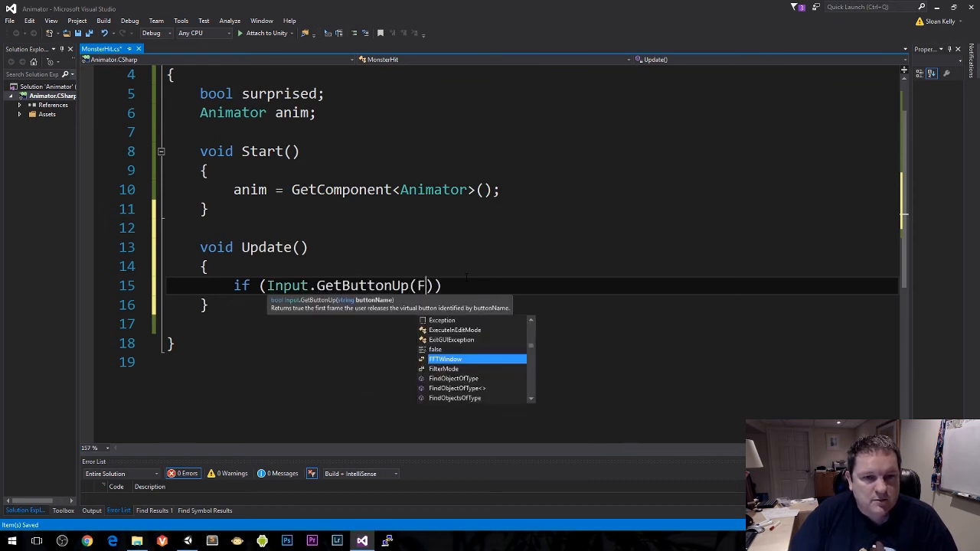
pyautogui.press('BackSpace')
pyautogui.press('BackSpace')
pyautogui.press('BackSpace')
pyautogui.write('"Fire1"))')
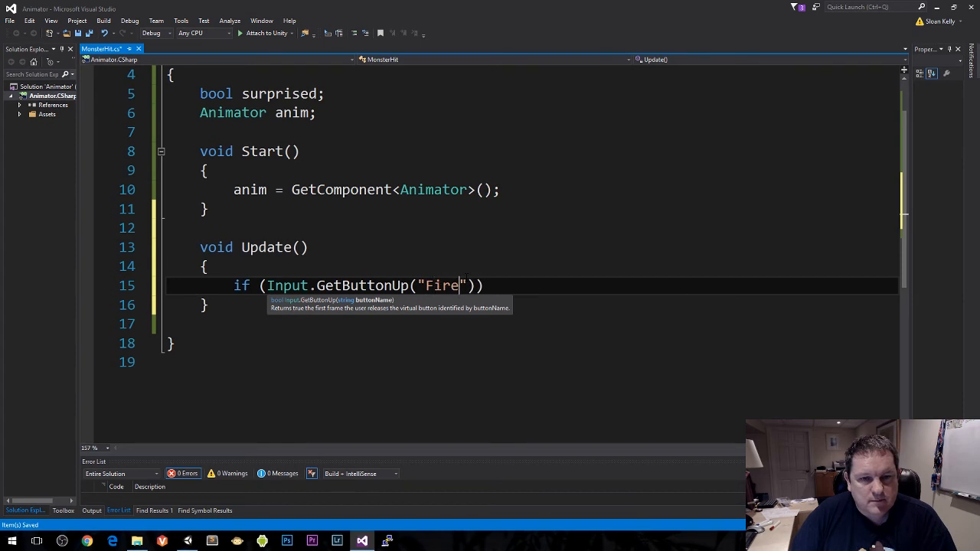
# Step: Add an empty pair of braces as the body of the Fire1 if statement
pyautogui.press('Return')
pyautogui.write('{')
pyautogui.press('Return')
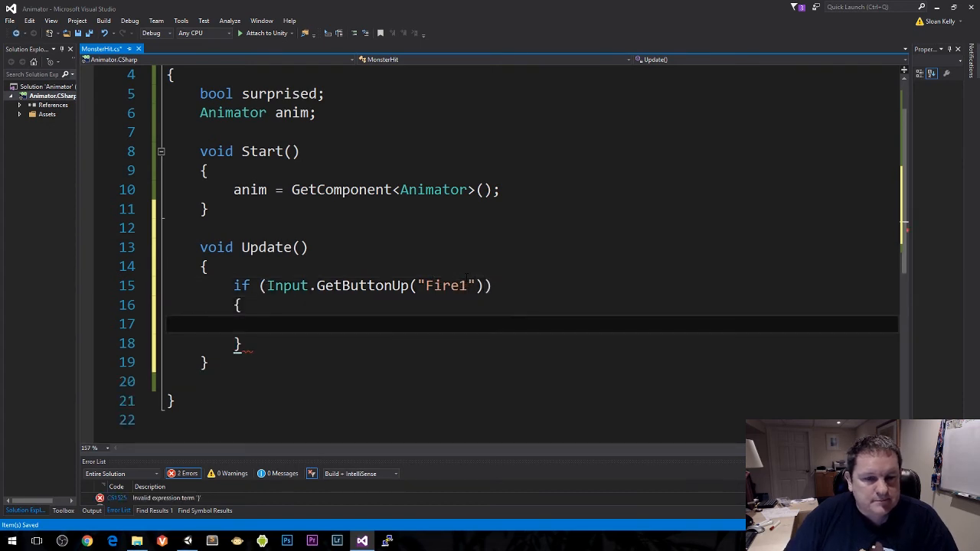
# Step: Extend the Fire1 if condition with && !surprised and save the script
pyautogui.click(484, 278)
pyautogui.click(491, 285)
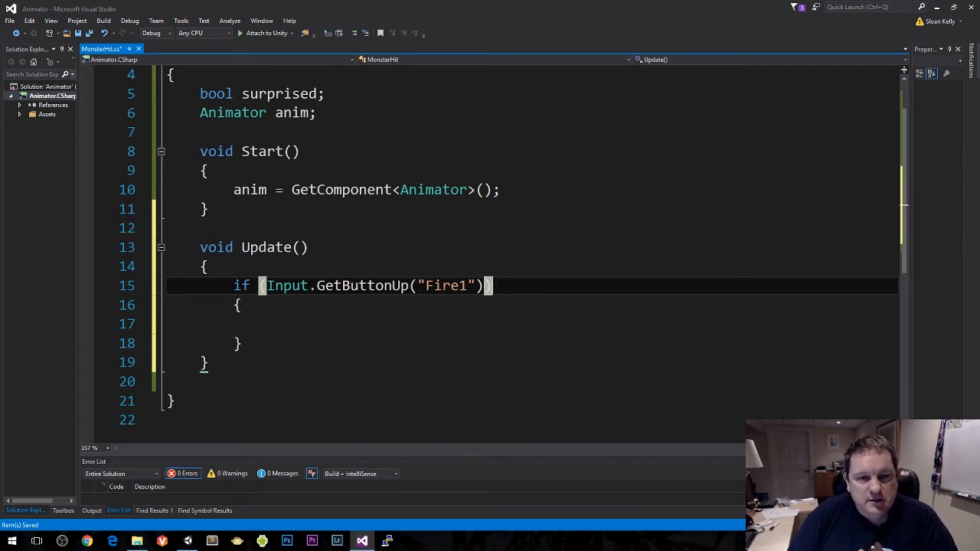
pyautogui.press('Left')
pyautogui.press('Right')
pyautogui.press('Left')
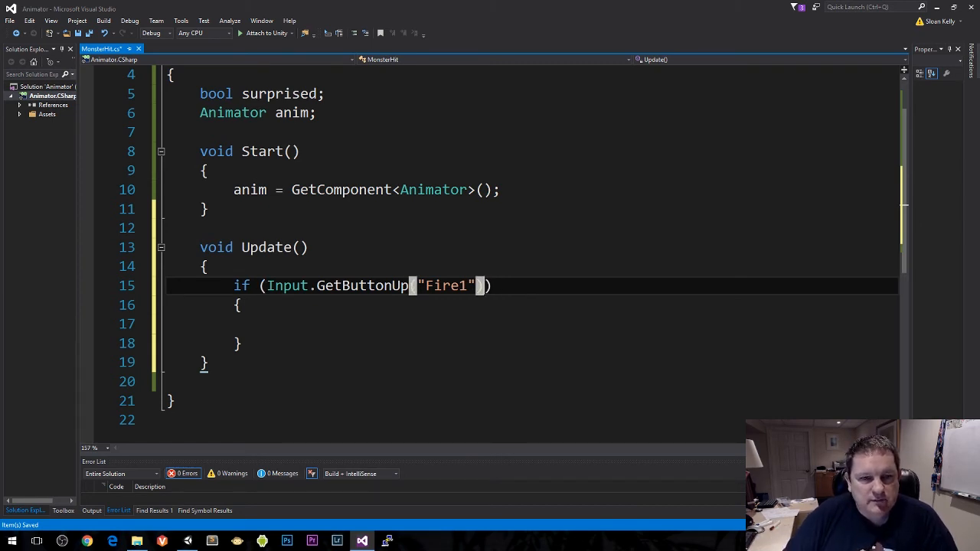
pyautogui.write('&& !s')
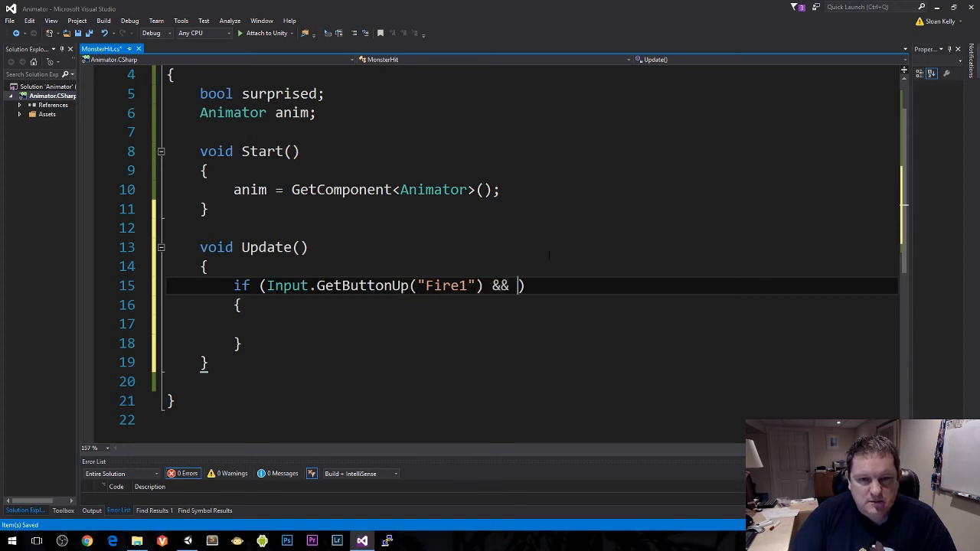
pyautogui.write('urprised')
pyautogui.hotkey('ctrl', 's')
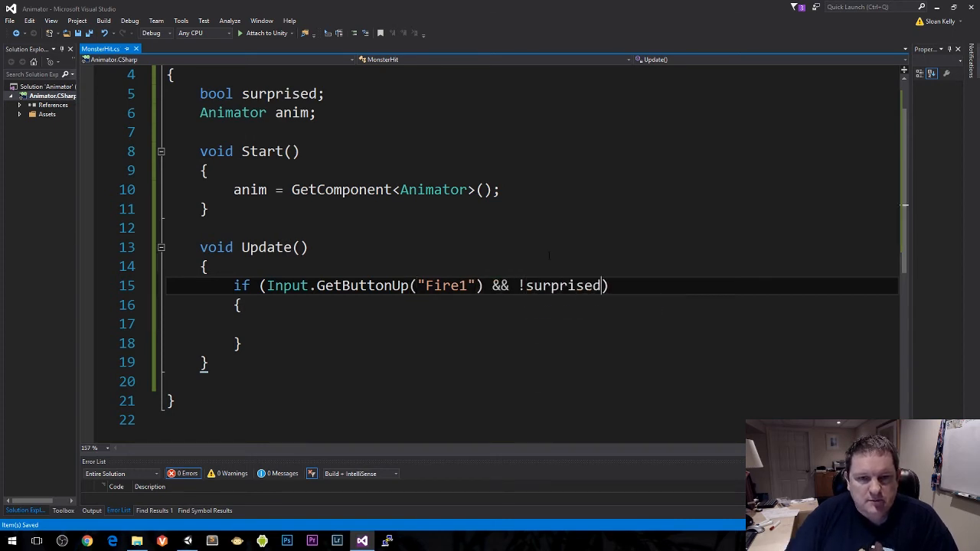
# Step: Inside the if block, call StartCoroutine(ActSurprised());, save the script and add blank lines below the Update method
pyautogui.click(467, 325)
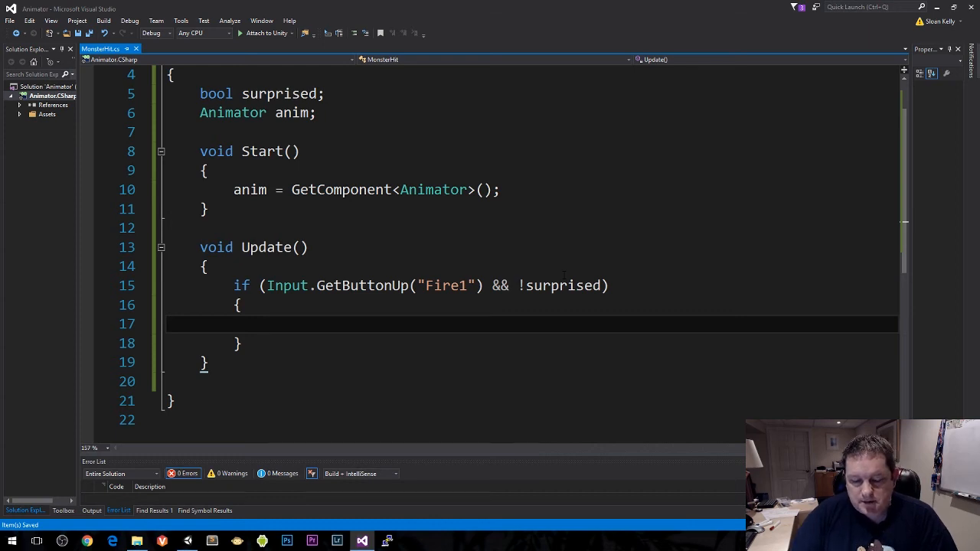
pyautogui.write('StartCoroutine')
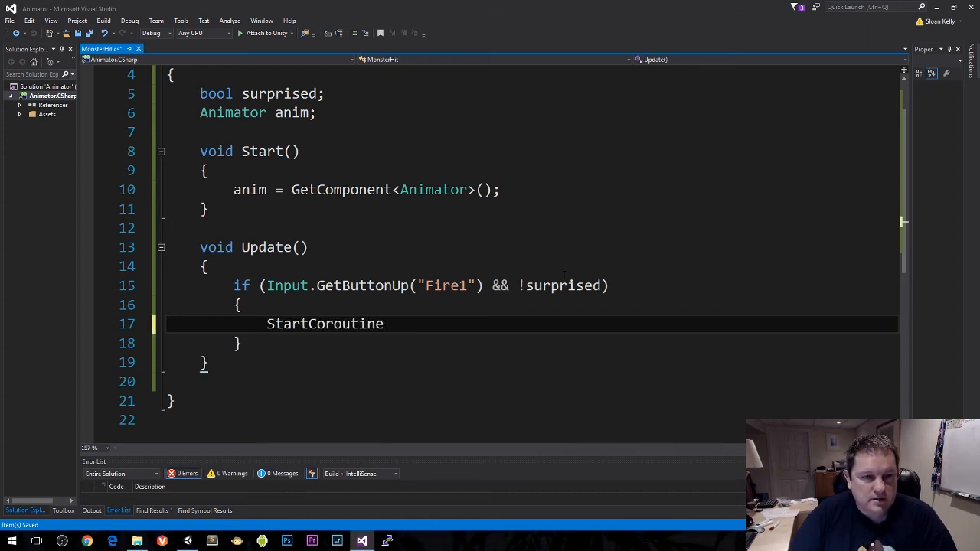
pyautogui.write('(Act')
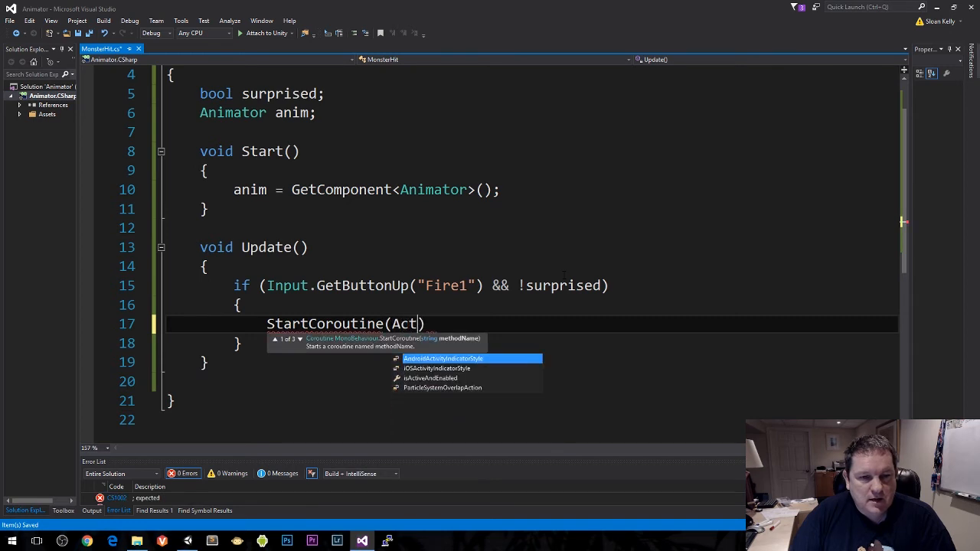
pyautogui.write('Surprised')
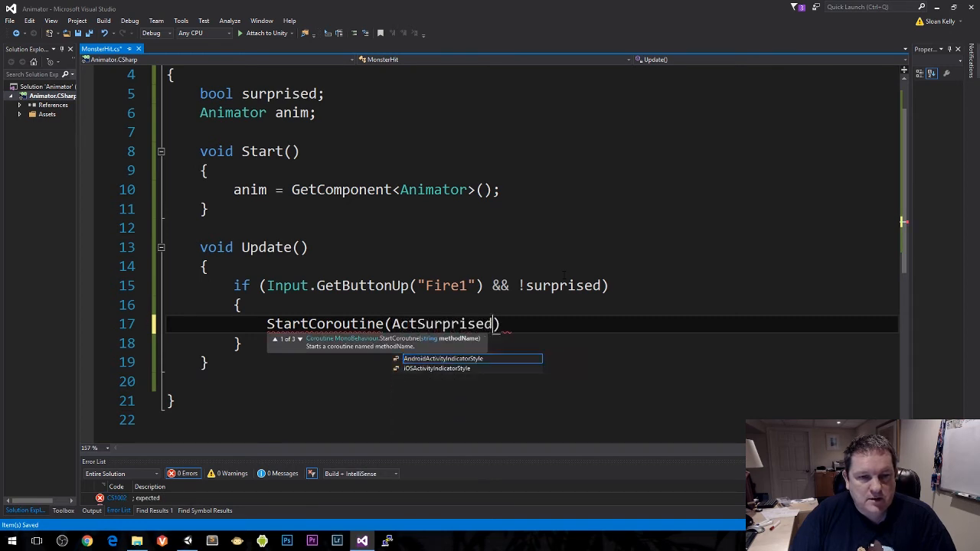
pyautogui.write('());')
pyautogui.press('Down')
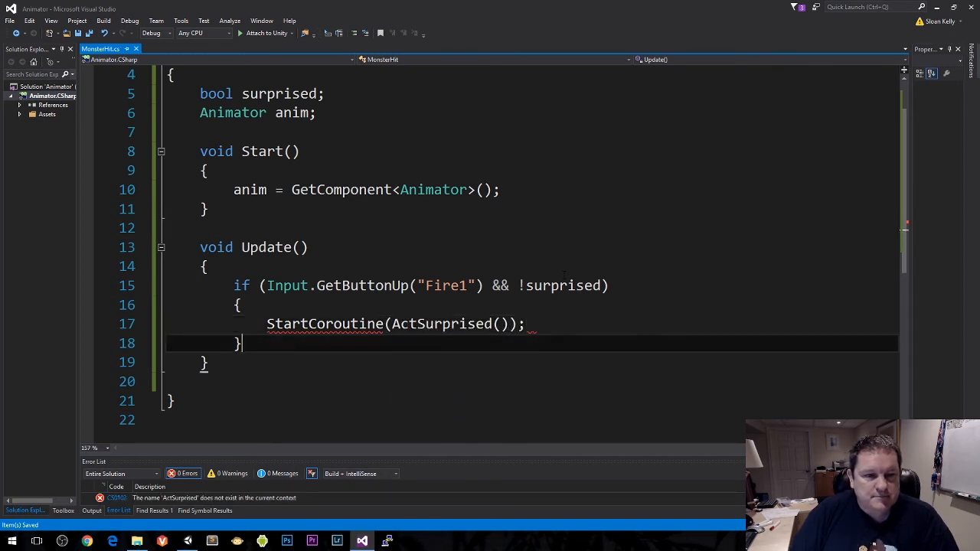
pyautogui.press('Down')
pyautogui.press('Return')
pyautogui.press('Return')
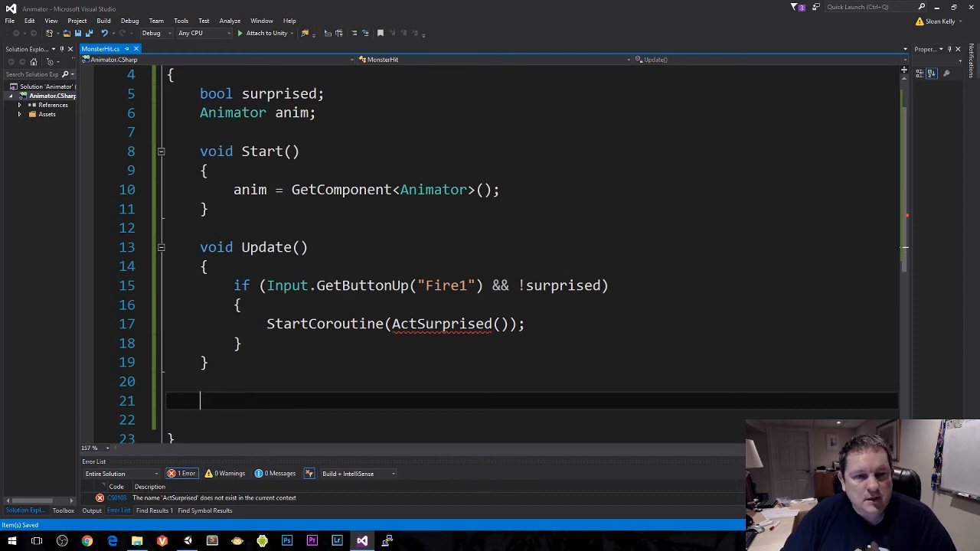
# Step: Add using System.Collections; below the using UnityEngine line and save the script
pyautogui.scroll(-1, 495, 314)
pyautogui.scroll(2, 495, 315)
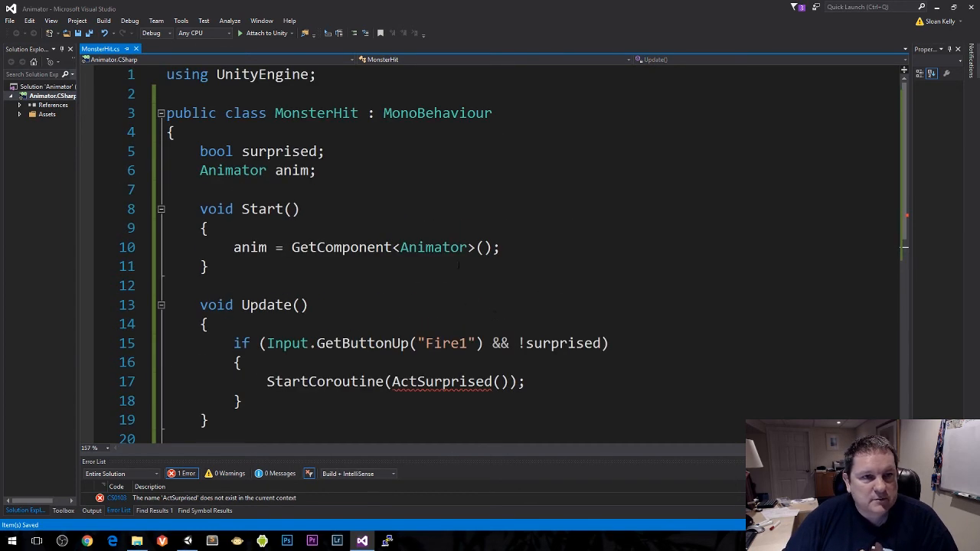
pyautogui.click(372, 75)
pyautogui.press('Return')
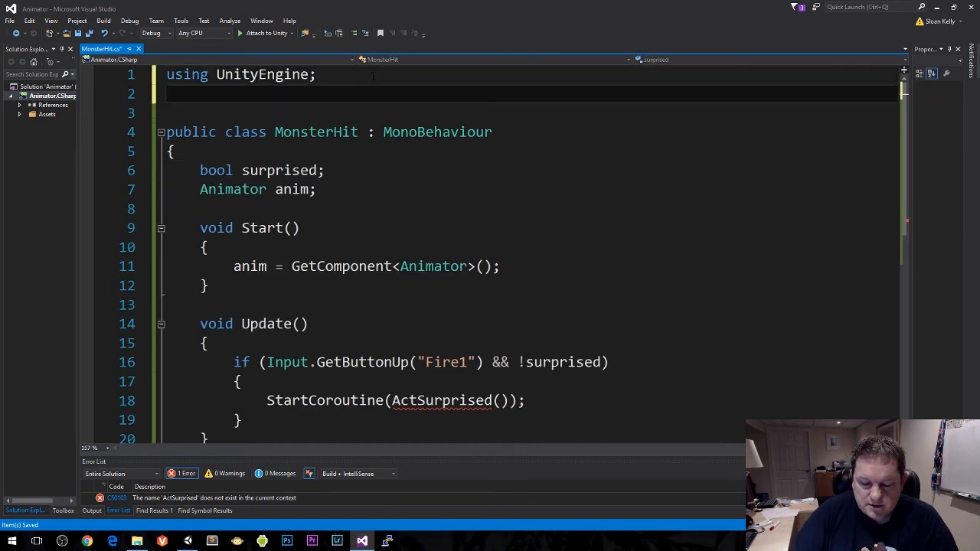
pyautogui.write('using Syste')
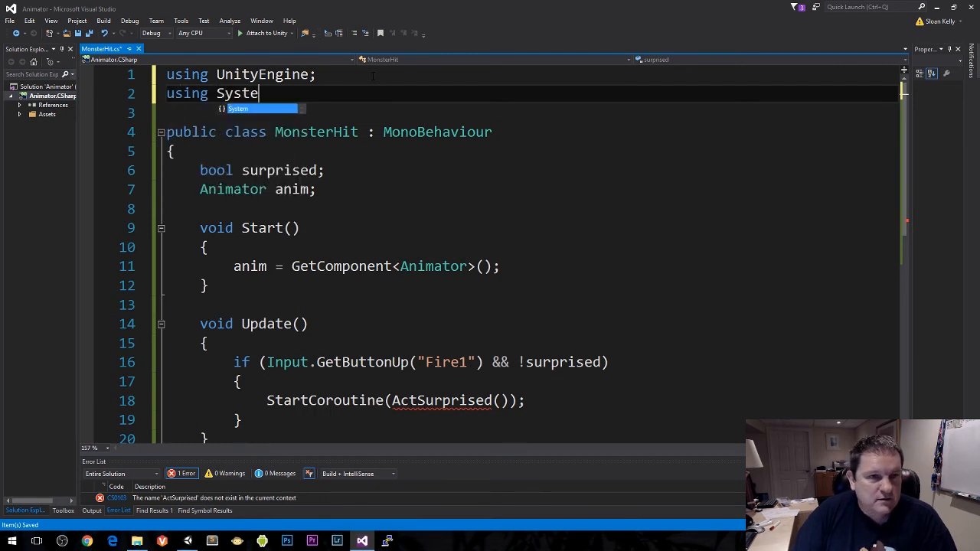
pyautogui.write('m.coll')
pyautogui.press('Tab')
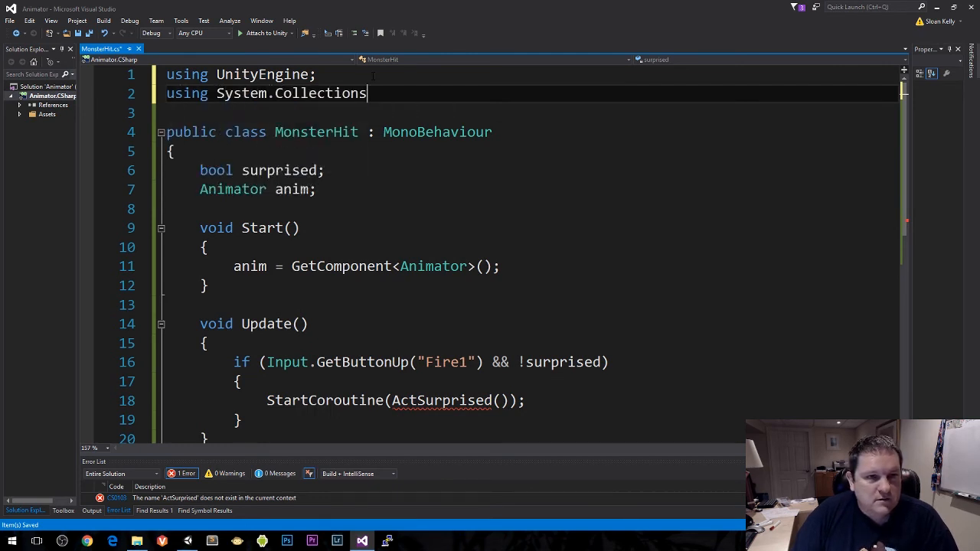
pyautogui.write(';')
# Step: Add an empty IEnumerator ActSurprised() method with its braces below the Update method and save the script
pyautogui.scroll(-4, 360, 215)
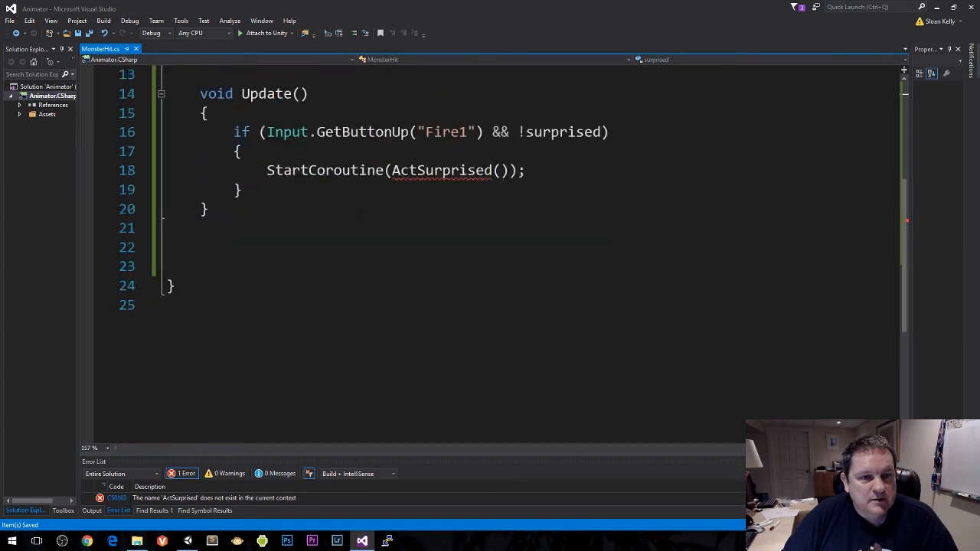
pyautogui.click(305, 236)
pyautogui.press('Return')
pyautogui.write('Ienum')
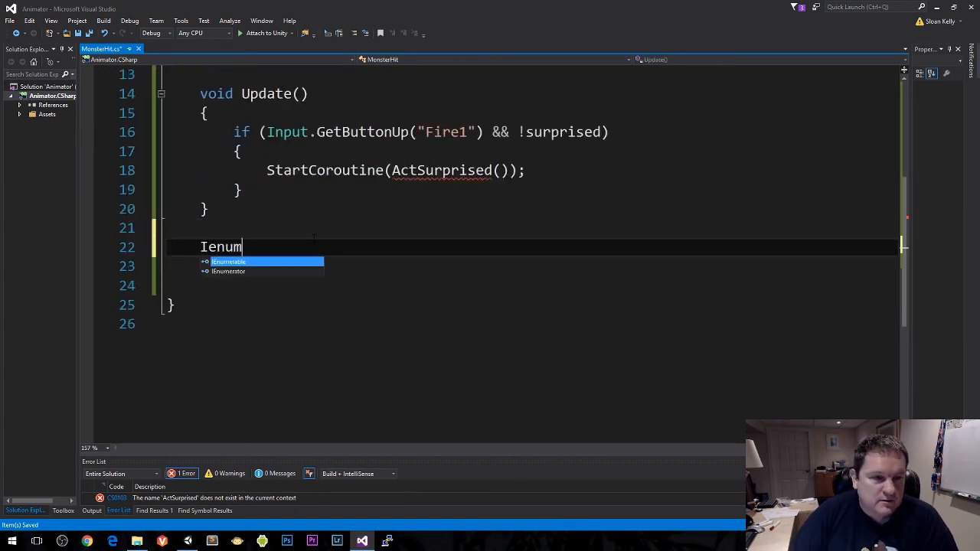
pyautogui.press('Down')
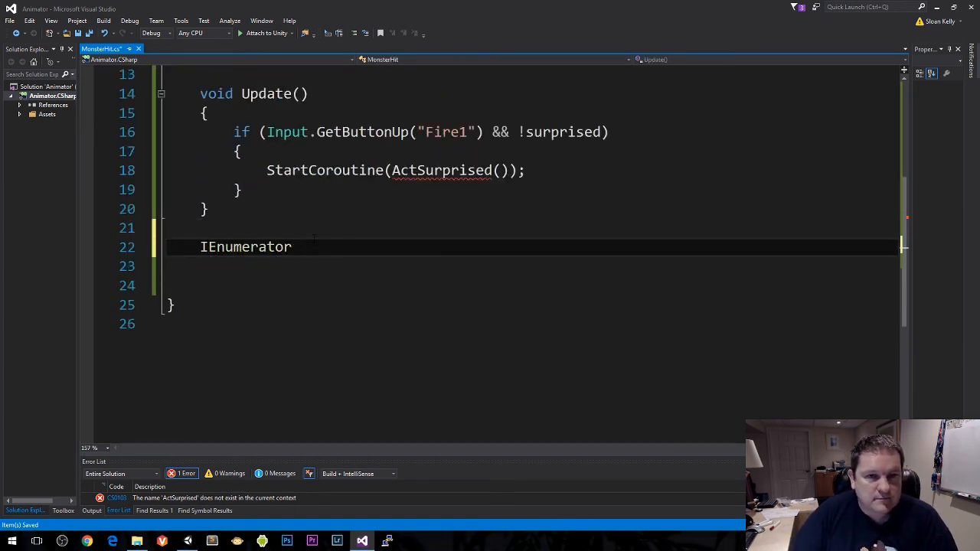
pyautogui.write('ActSurpri')
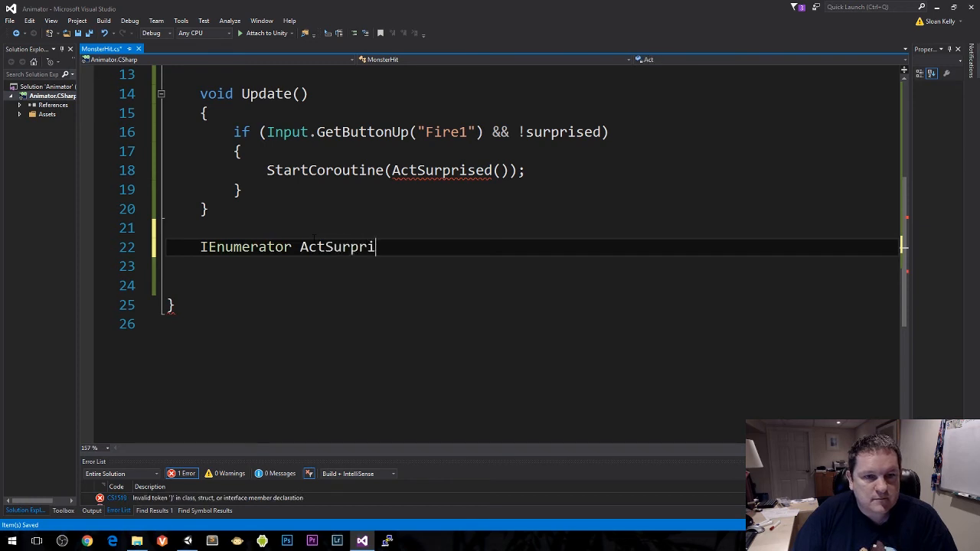
pyautogui.write('sed()')
pyautogui.press('Return')
pyautogui.write('{')
pyautogui.press('Return')
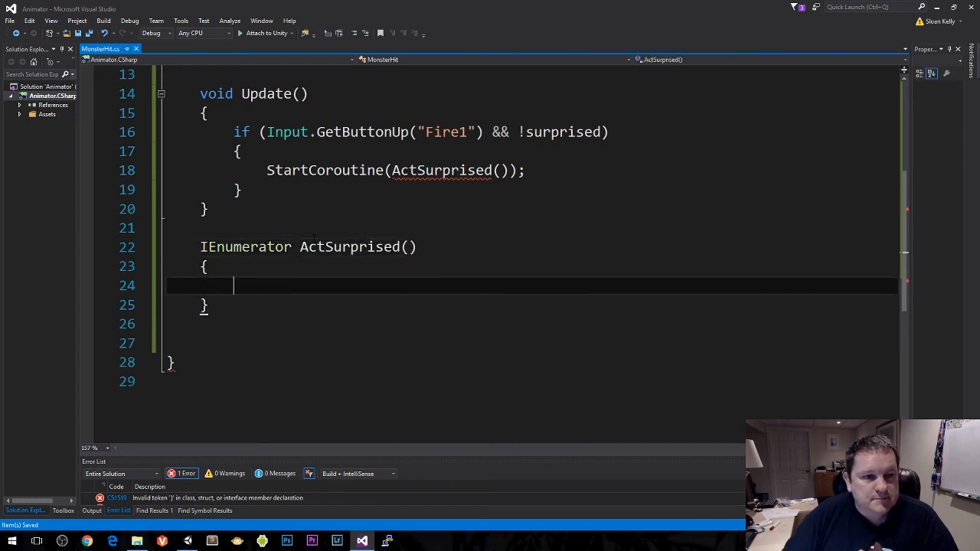
# Step: In ActSurprised, write the comment // Set 'surprised' flag
pyautogui.write('// ')
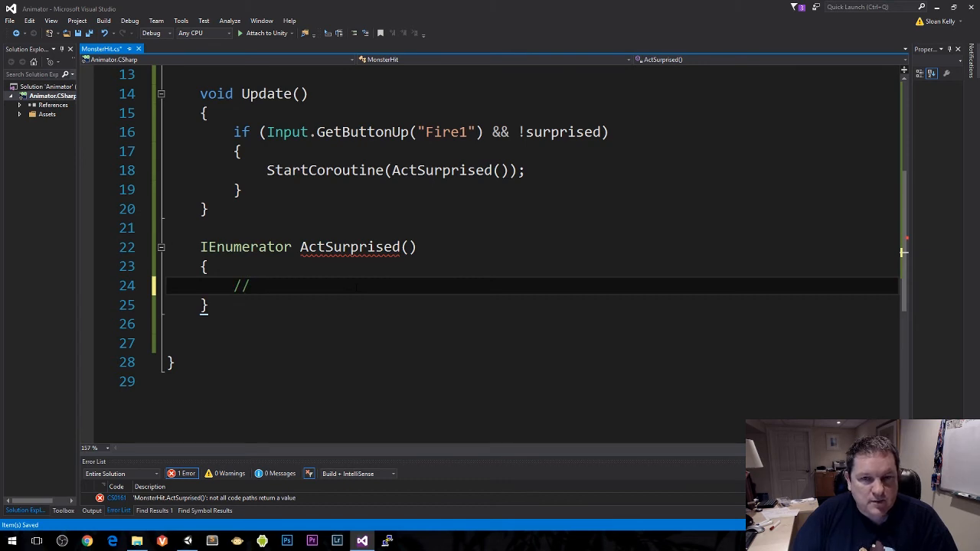
pyautogui.write('Set')
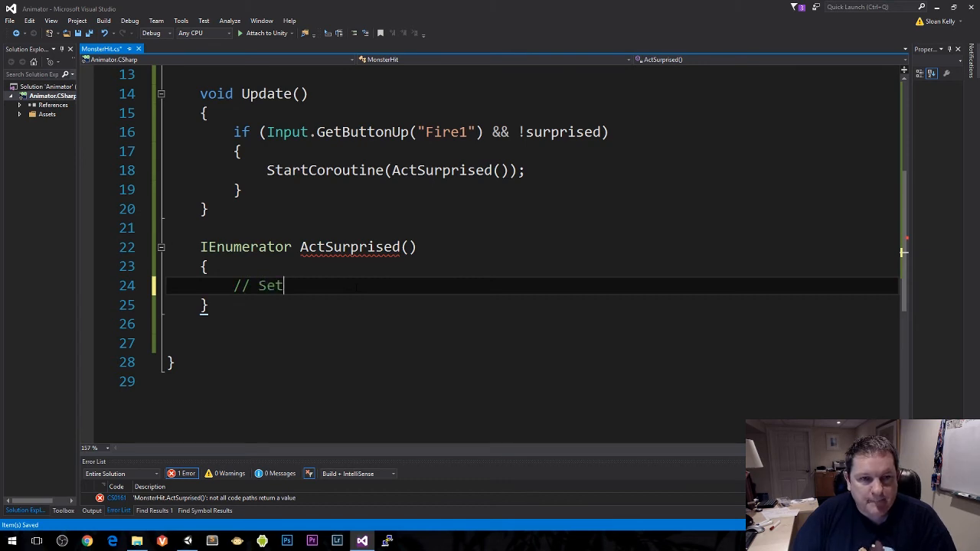
pyautogui.write(" 'surp")
pyautogui.write('rited')
pyautogui.press('BackSpace')
pyautogui.press('BackSpace')
pyautogui.press('BackSpace')
pyautogui.write('s')
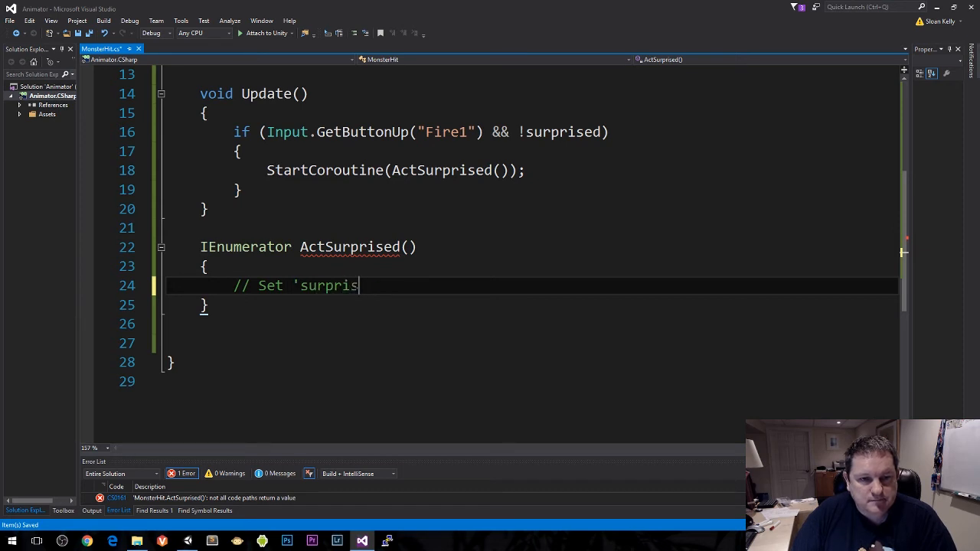
pyautogui.write("ed'")
pyautogui.press('BackSpace')
pyautogui.write("' g")
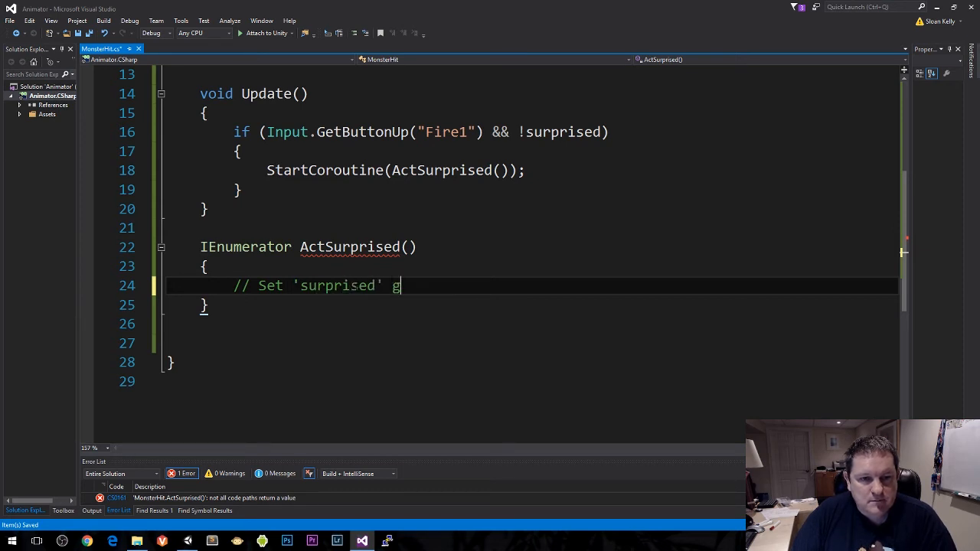
pyautogui.write('lag')
# Step: Below the flag comment, add the comment lines // Fire trigger 'Surprise' and // wait a second
pyautogui.press('Return')
pyautogui.write('//')
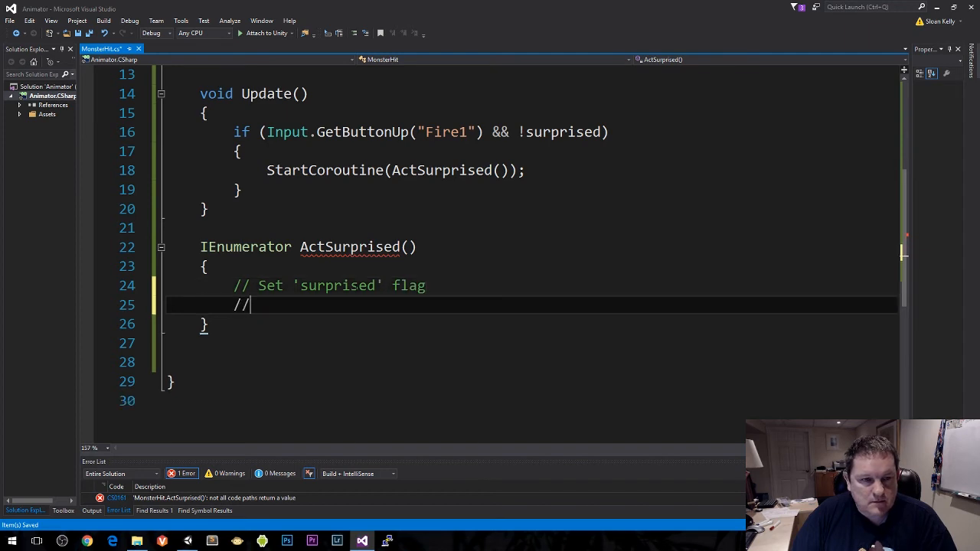
pyautogui.write(' Fire tri')
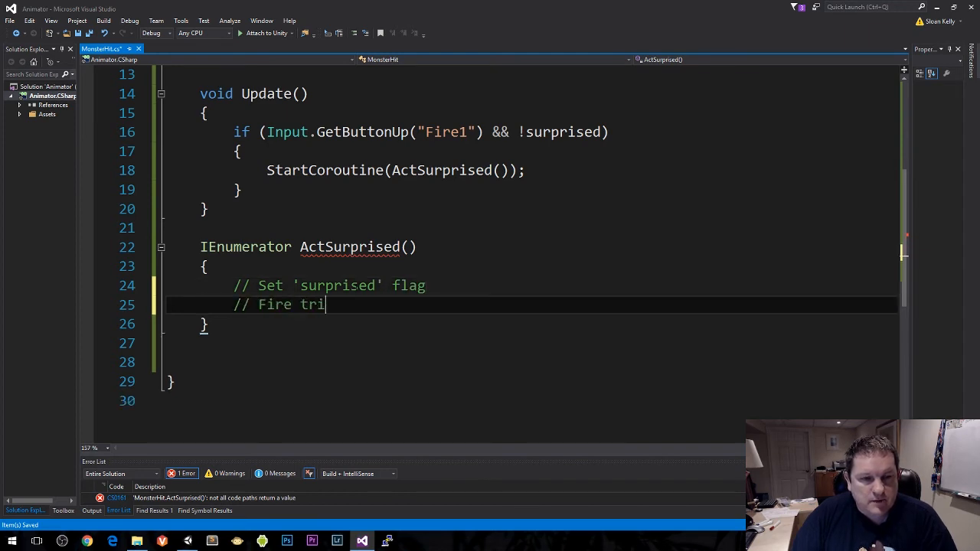
pyautogui.write('gger ')
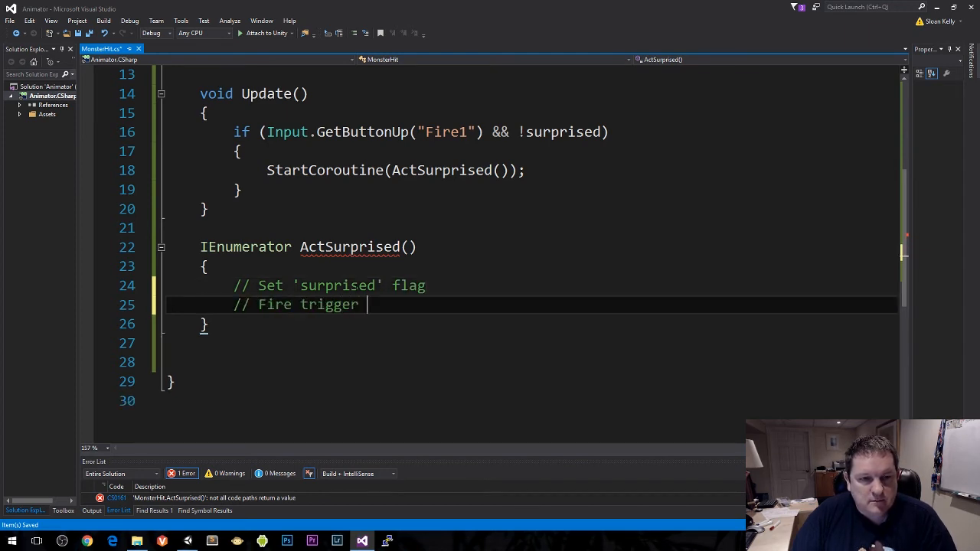
pyautogui.write("'Surprise")
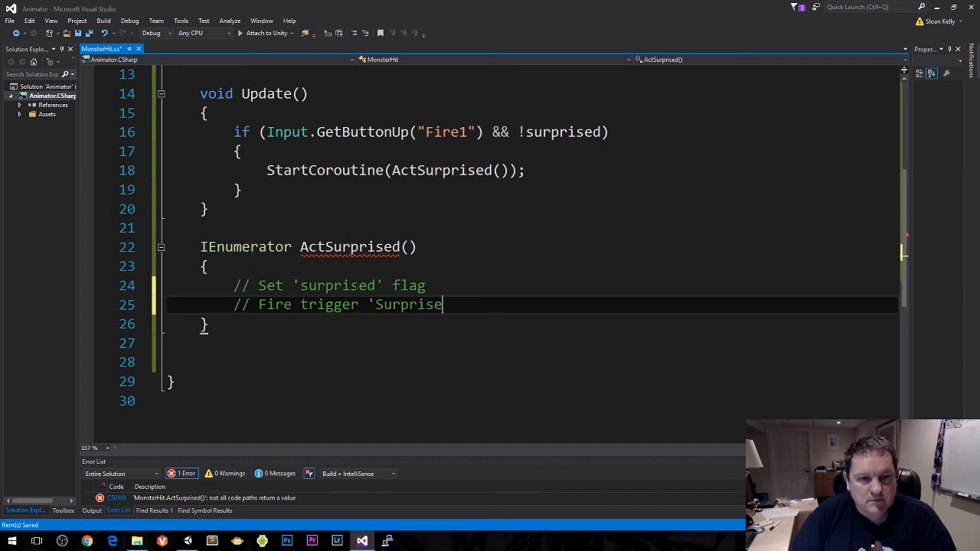
pyautogui.write("'")
pyautogui.press('Return')
pyautogui.write('// w')
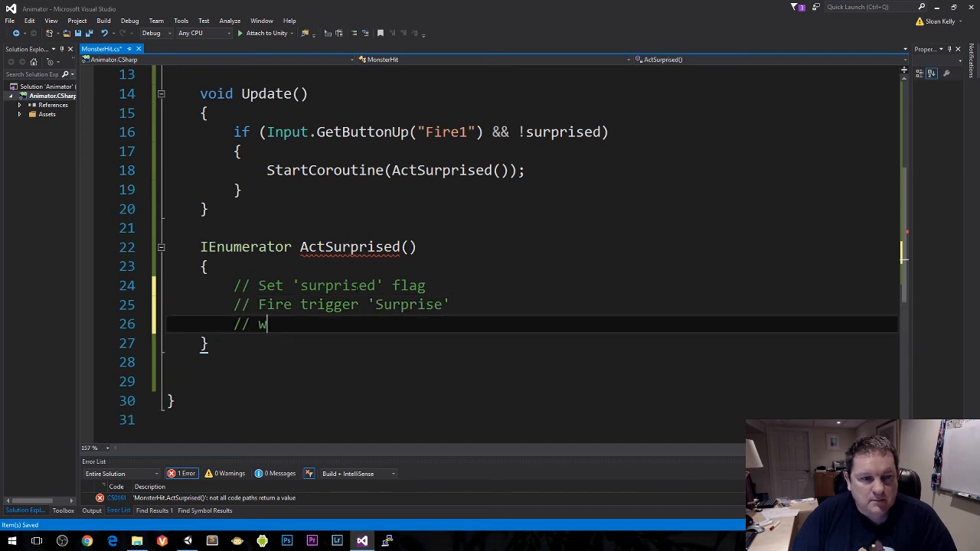
pyautogui.write('ait a second')
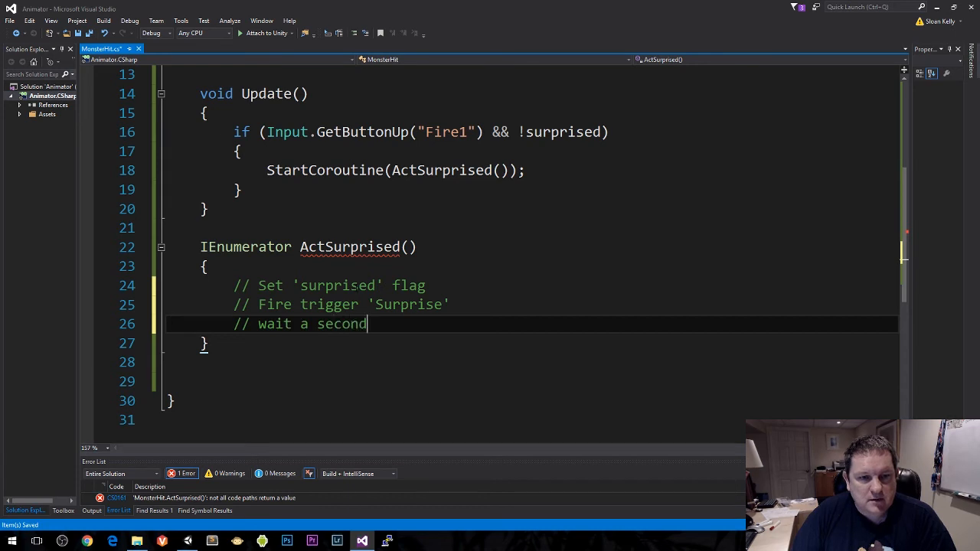
# Step: Add the comment // Fire trigger 'Normal' below the wait comment
pyautogui.press('Return')
pyautogui.write('// Fire ')
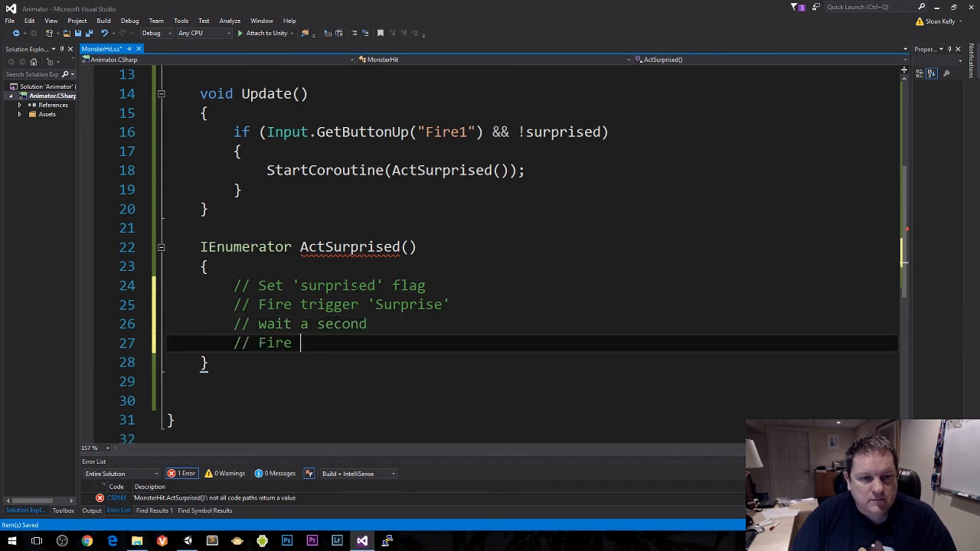
pyautogui.write("trigger ' S")
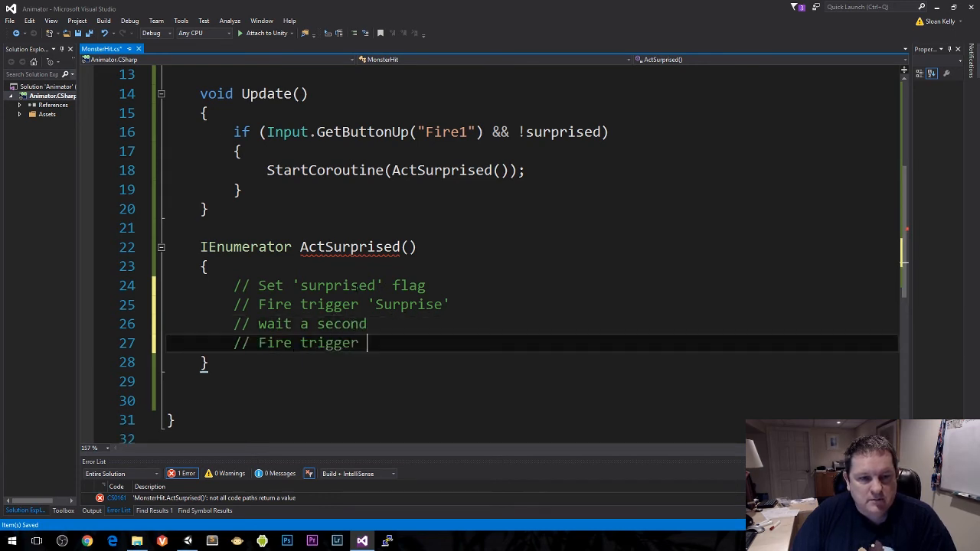
pyautogui.press('BackSpace')
pyautogui.press('BackSpace')
pyautogui.write('norm')
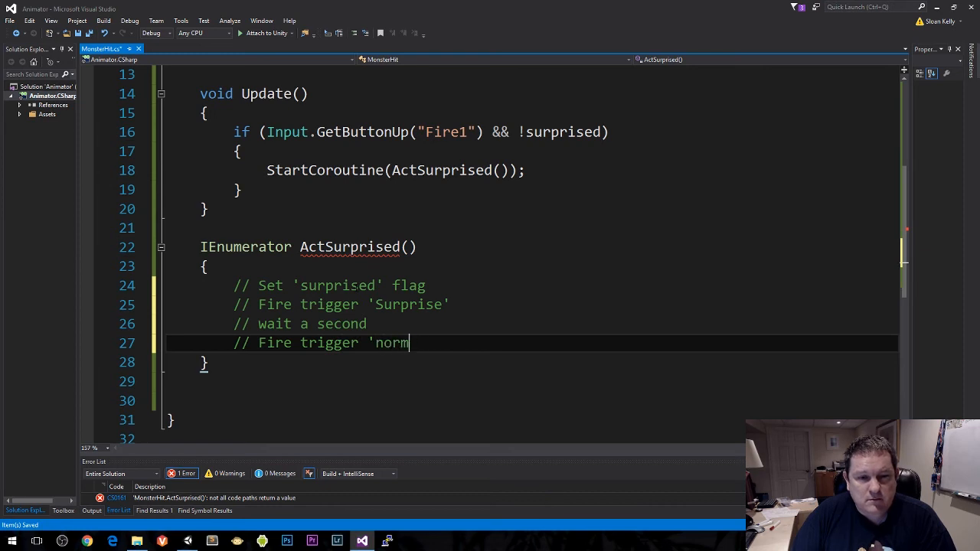
pyautogui.press('BackSpace')
pyautogui.press('BackSpace')
pyautogui.press('BackSpace')
pyautogui.press('BackSpace')
pyautogui.write('Normal')
# Step: Add the comment // Reset 'surprised' flag below the Normal trigger comment and save the script
pyautogui.press('Return')
pyautogui.write('// Rese')
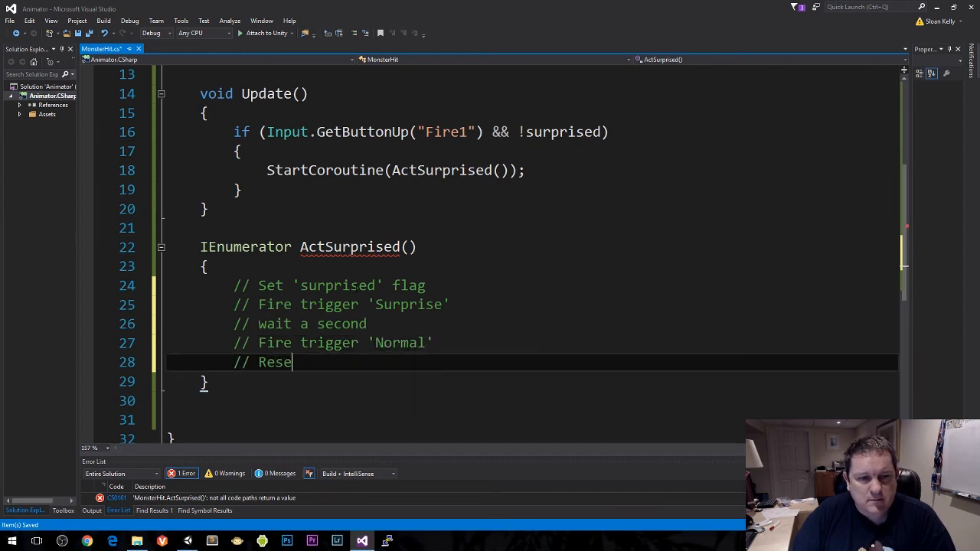
pyautogui.write("t ' r")
pyautogui.press('BackSpace')
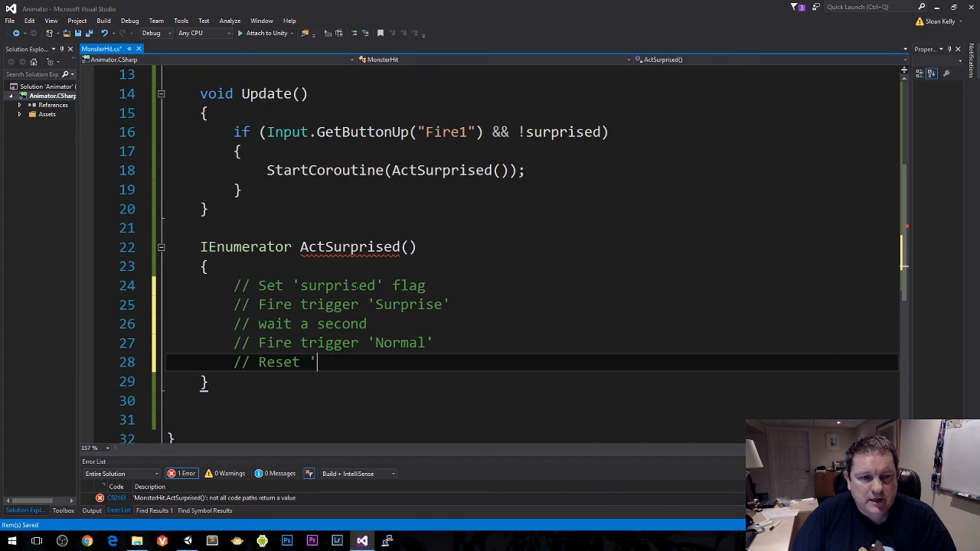
pyautogui.write('surprise')
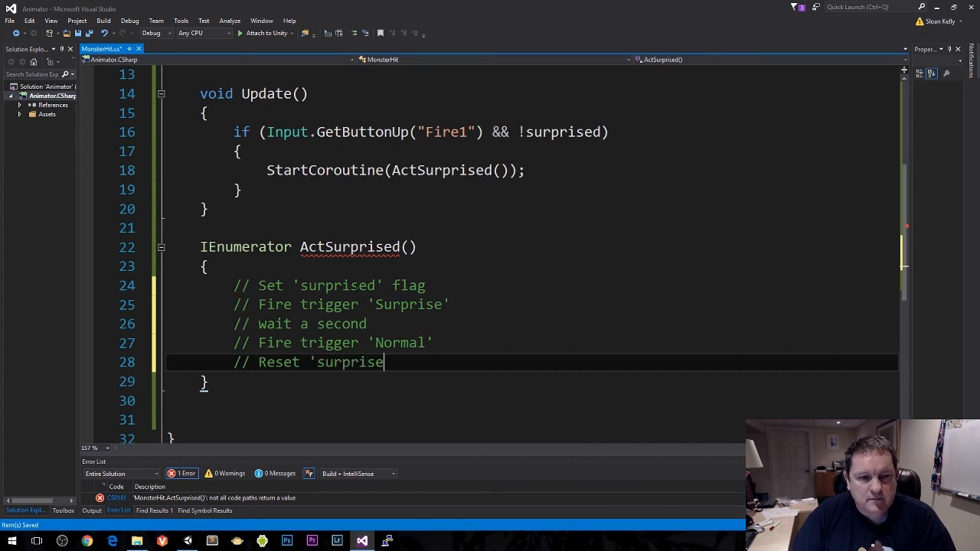
pyautogui.write("d' flag")
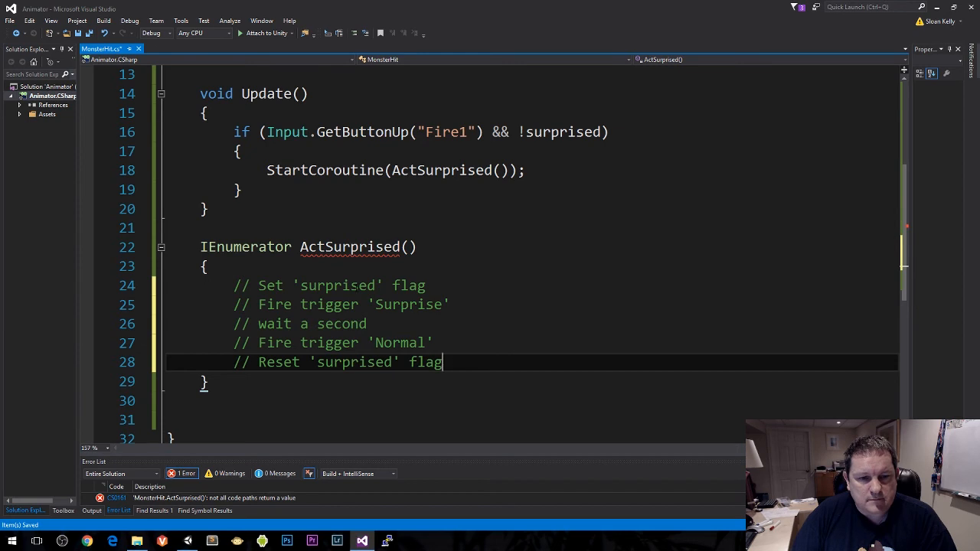
pyautogui.press('Up')
pyautogui.press('Up')
pyautogui.press('Up')
pyautogui.press('Up')
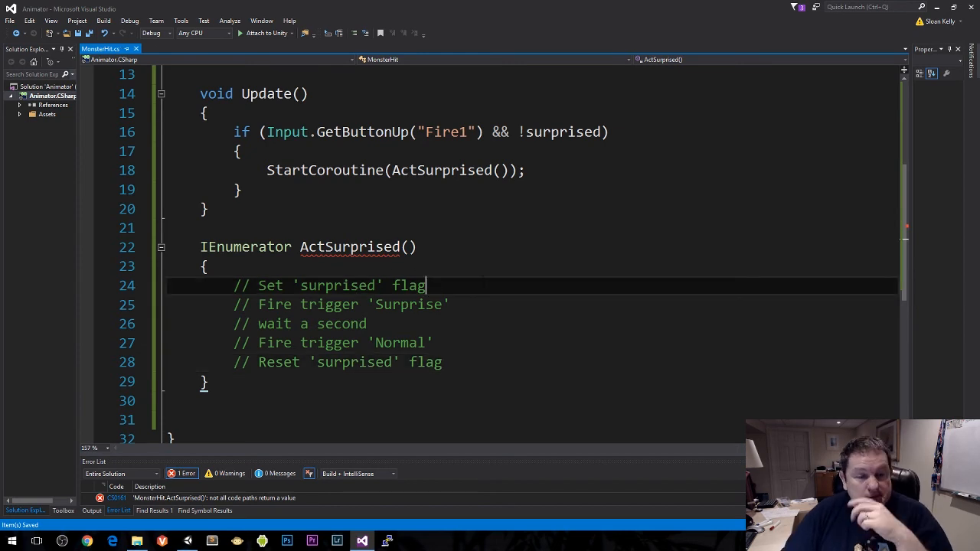
# Step: Delete the extra blank line between the end of the ActSurprised method and the class's closing brace, and save the script
pyautogui.scroll(-2, 399, 296)
pyautogui.scroll(1, 399, 296)
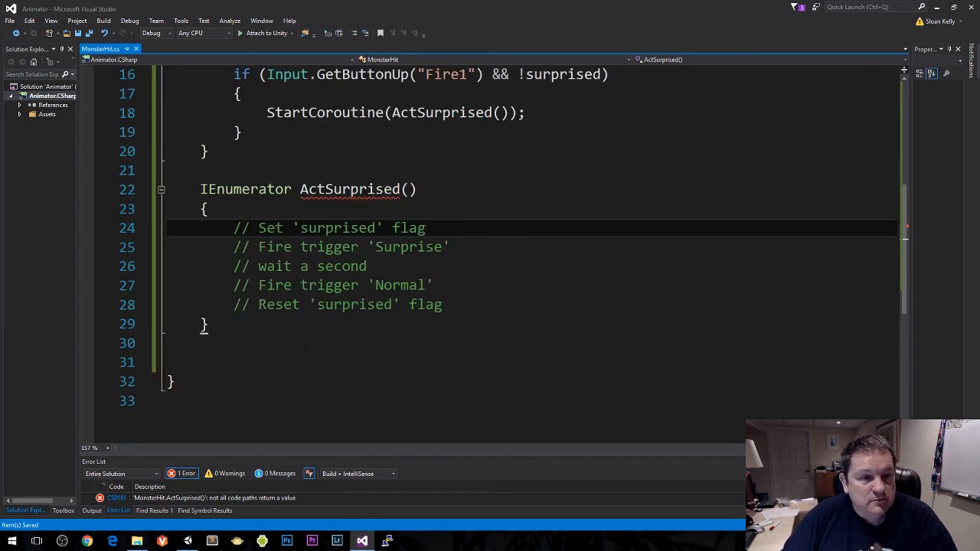
pyautogui.click(374, 348)
pyautogui.press('Delete')
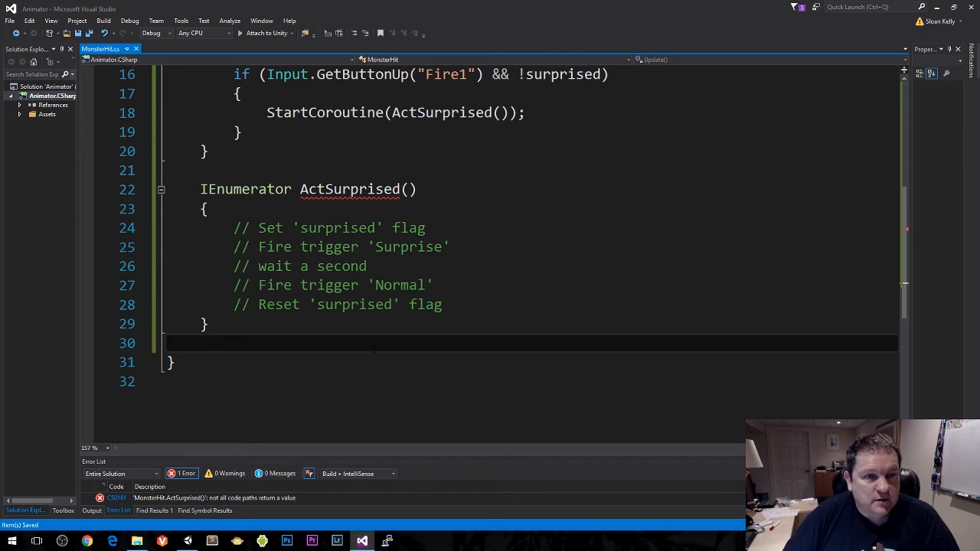
# Step: Switch to Unity to check the trigger parameter names in the Animator, and return to the script in Visual Studio
pyautogui.click(375, 247)
pyautogui.hotkey('alt', 'Tab')
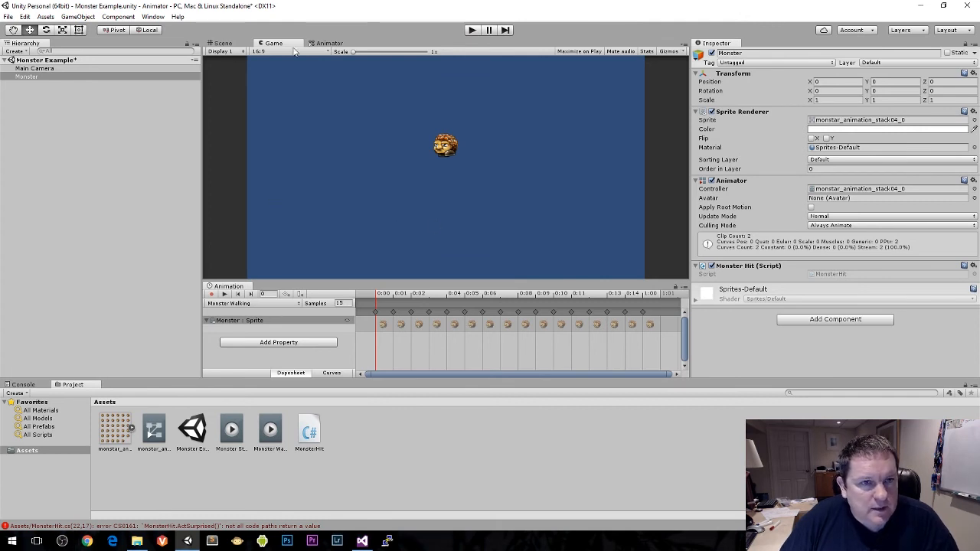
pyautogui.click(329, 43)
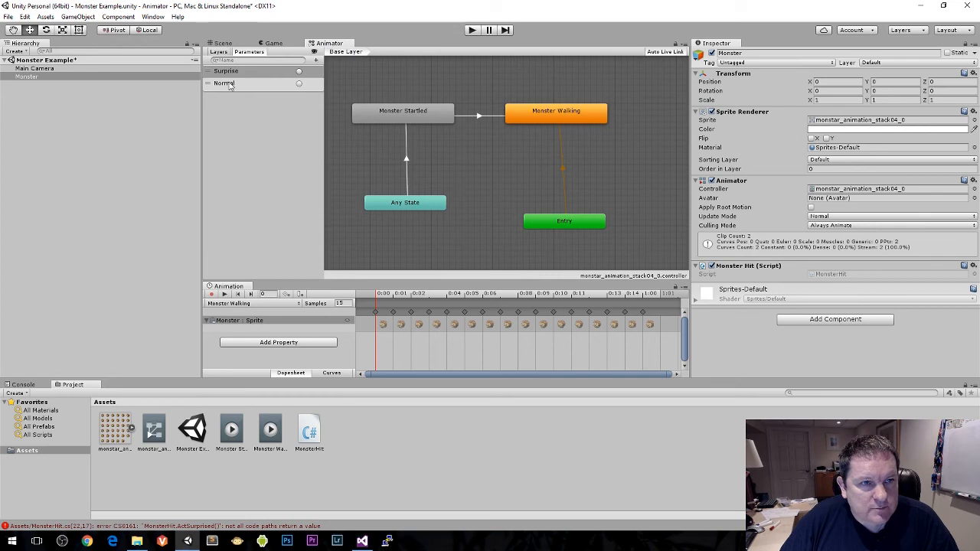
pyautogui.hotkey('alt', 'Tab')
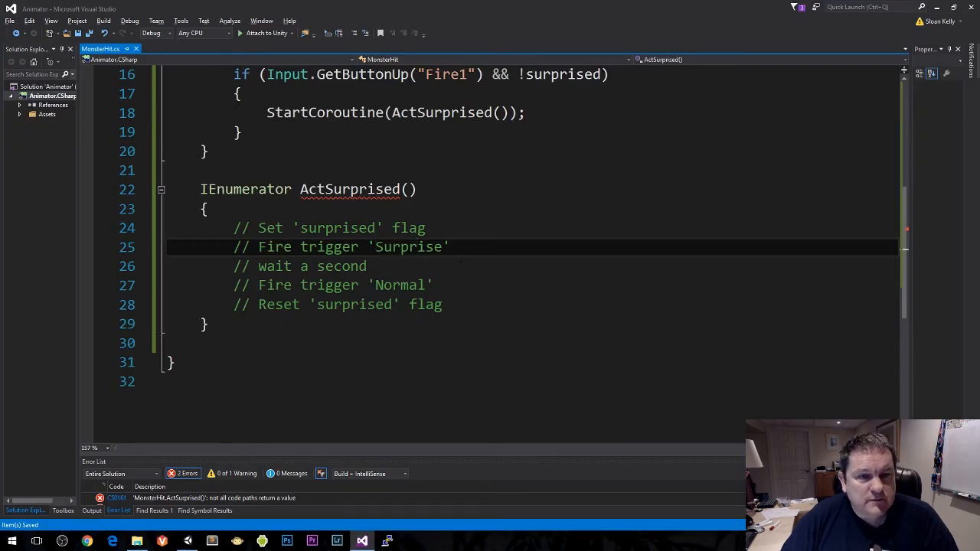
# Step: Add the statement surprised = true; below the // Set 'surprised' flag comment and save the script
pyautogui.click(462, 251)
pyautogui.click(473, 229)
pyautogui.press('Return')
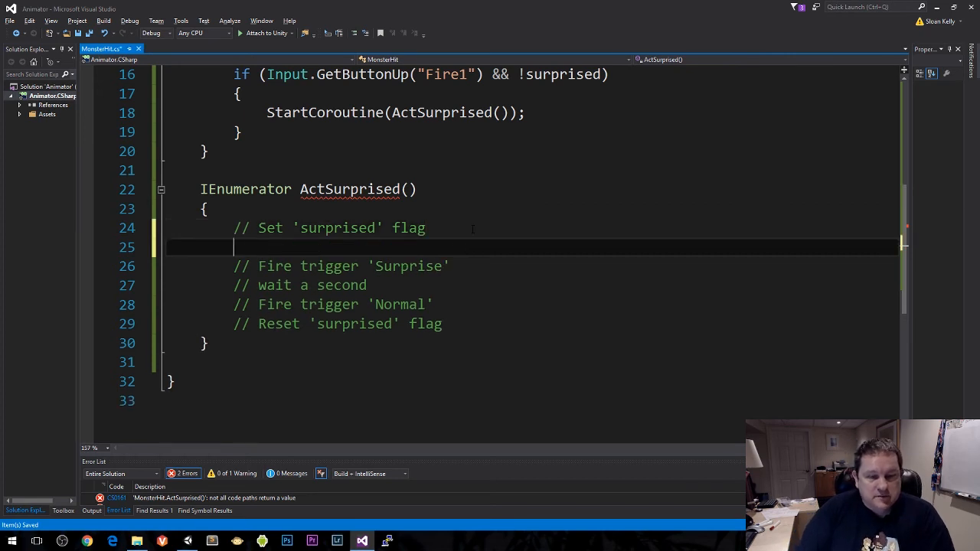
pyautogui.write('su')
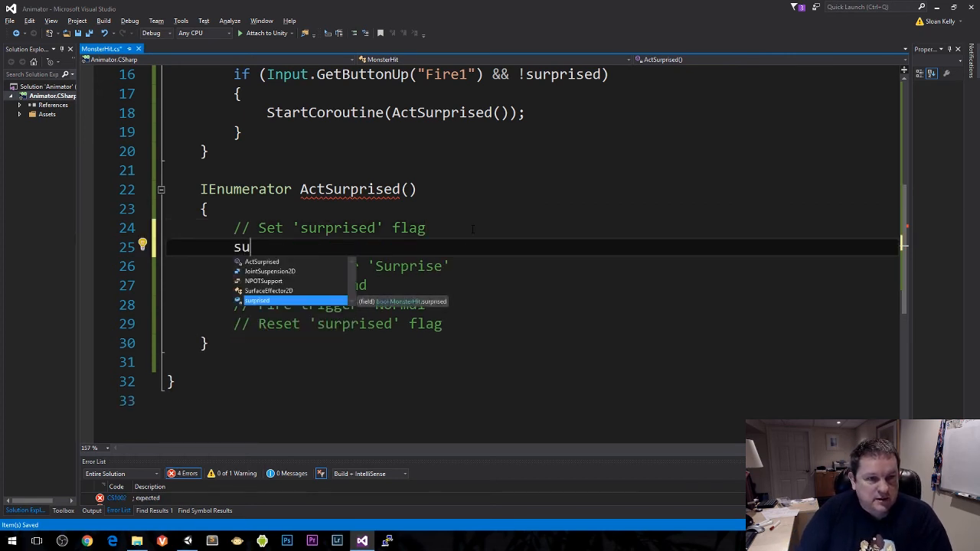
pyautogui.write('rprised = true;')
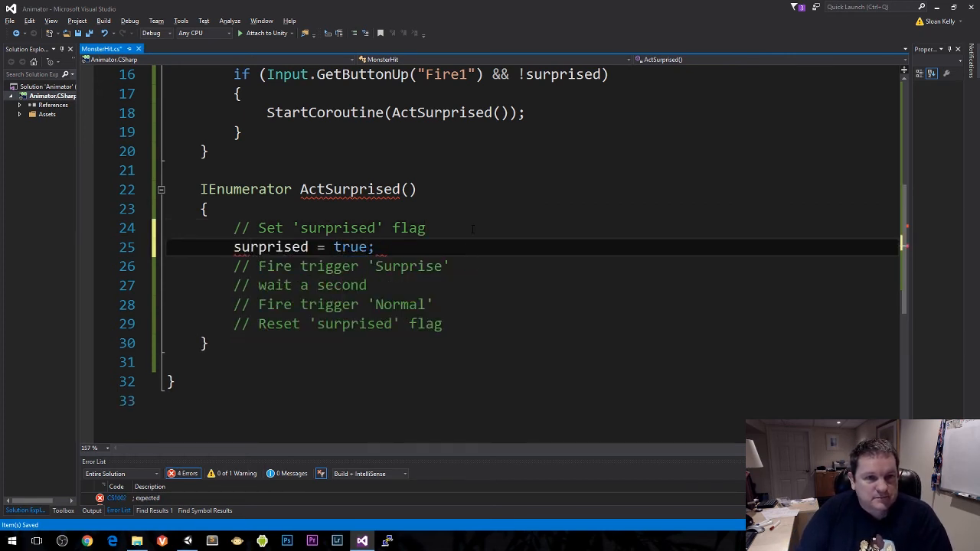
# Step: Separate the // Fire trigger 'Surprise' comment with blank lines and open an empty line for code directly below it
pyautogui.click(464, 267)
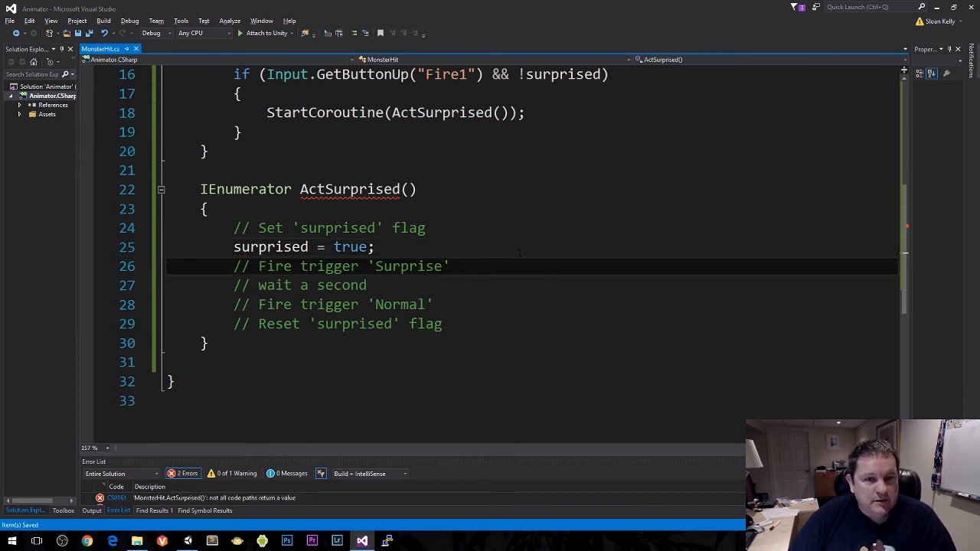
pyautogui.press('Return')
pyautogui.press('Up')
pyautogui.press('Up')
pyautogui.press('End')
pyautogui.press('Return')
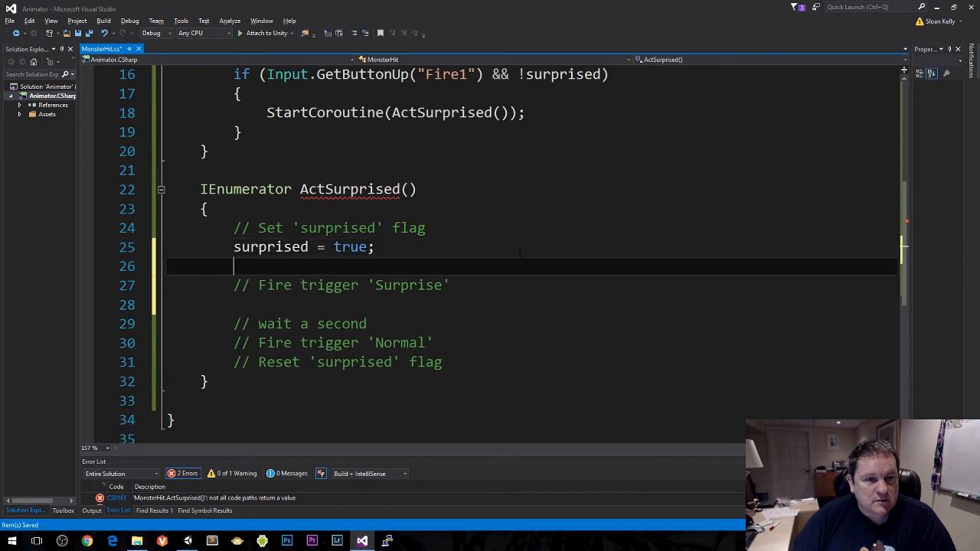
pyautogui.press('Down')
pyautogui.press('Down')
pyautogui.press('Return')
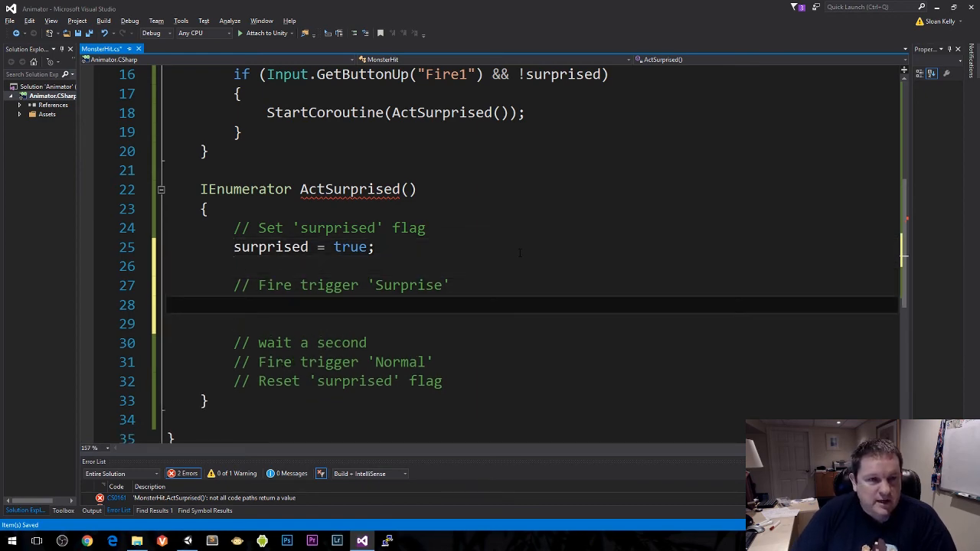
# Step: Add the statement anim.SetTrigger("Surprise"); below the // Fire trigger 'Surprise' comment
pyautogui.scroll(5, 519, 252)
pyautogui.scroll(-1, 282, 196)
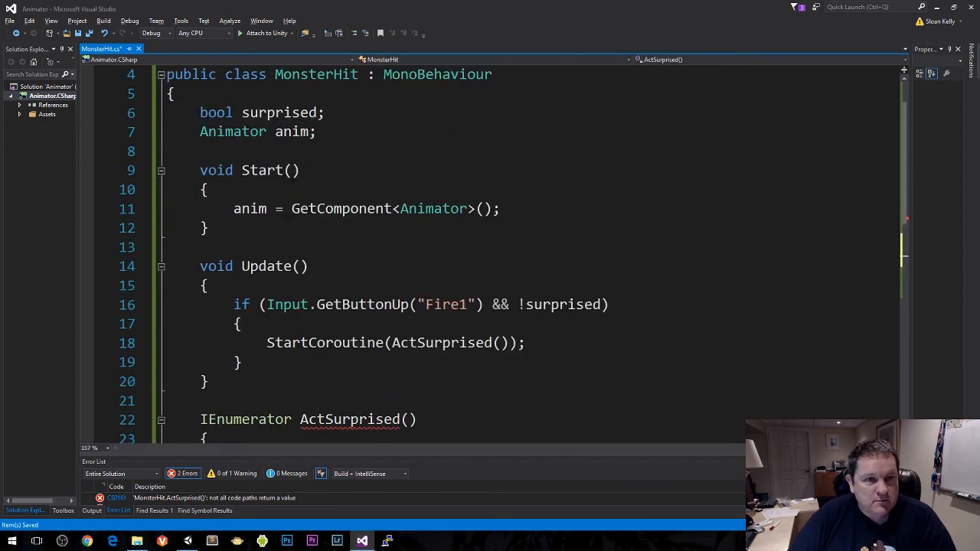
pyautogui.scroll(-5, 490, 252)
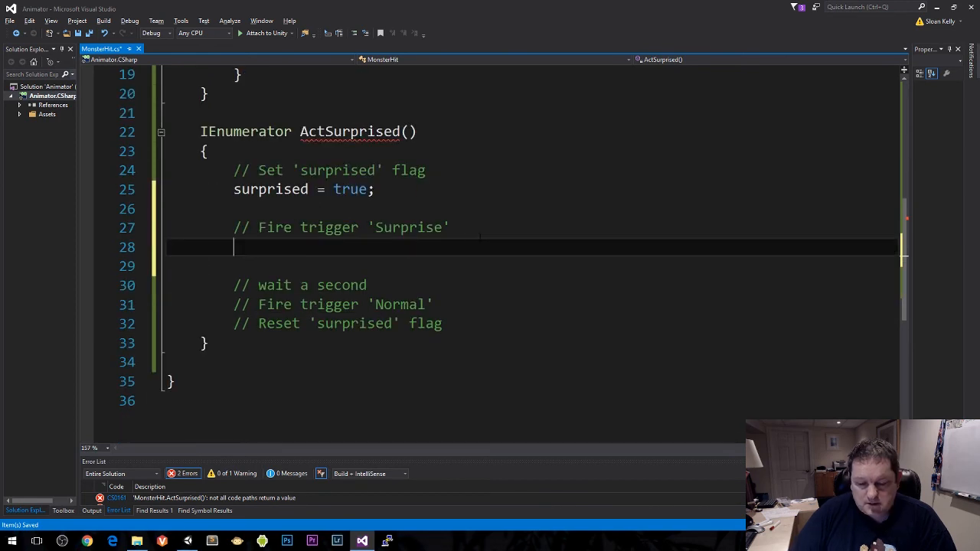
pyautogui.write('anim.sett')
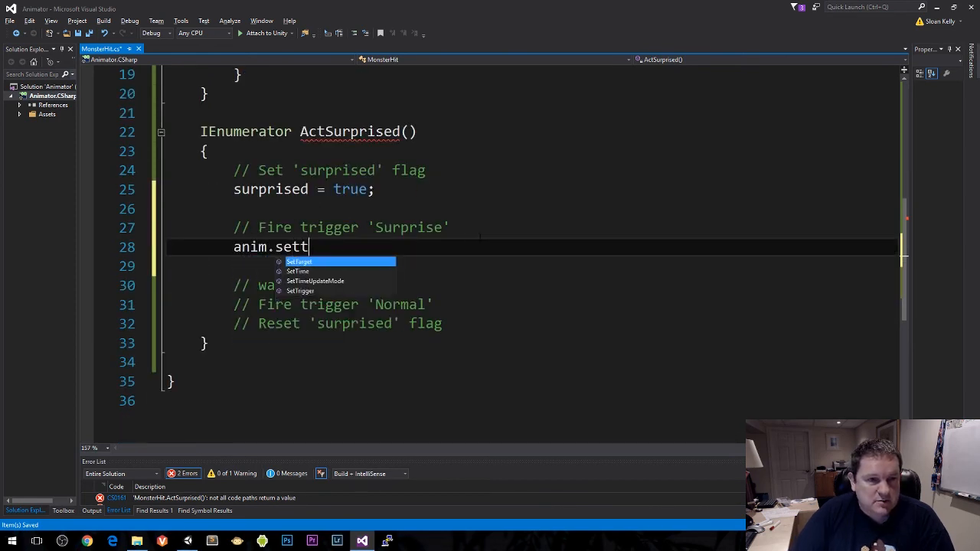
pyautogui.press('Tab')
pyautogui.press('BackSpace')
pyautogui.press('BackSpace')
pyautogui.press('BackSpace')
pyautogui.press('BackSpace')
pyautogui.press('BackSpace')
pyautogui.write('ri')
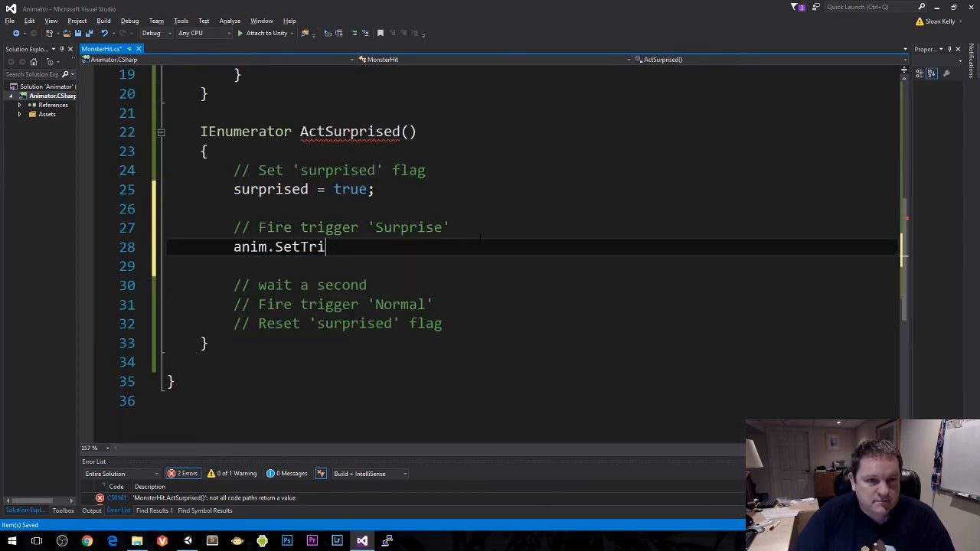
pyautogui.write('gger(')
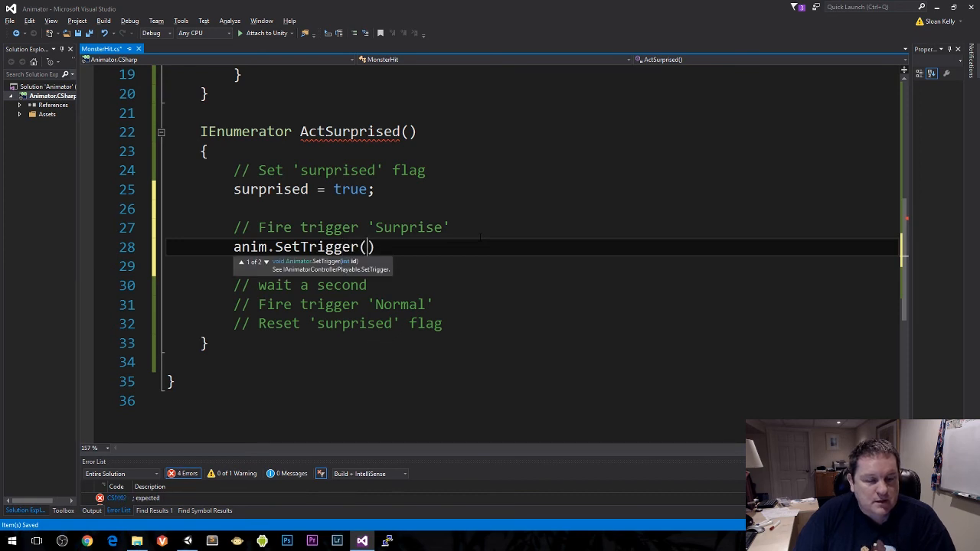
pyautogui.write('"')
pyautogui.write('Surpris')
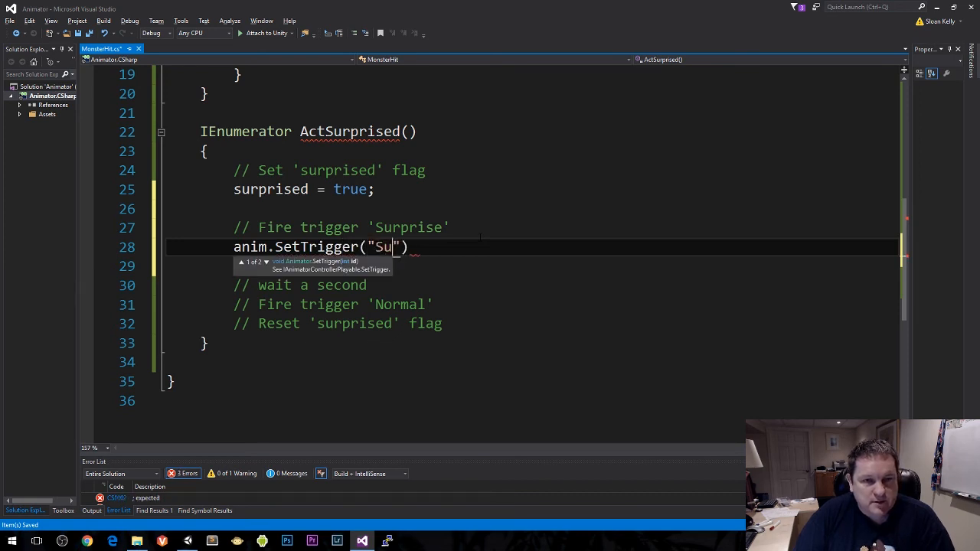
pyautogui.write(');')
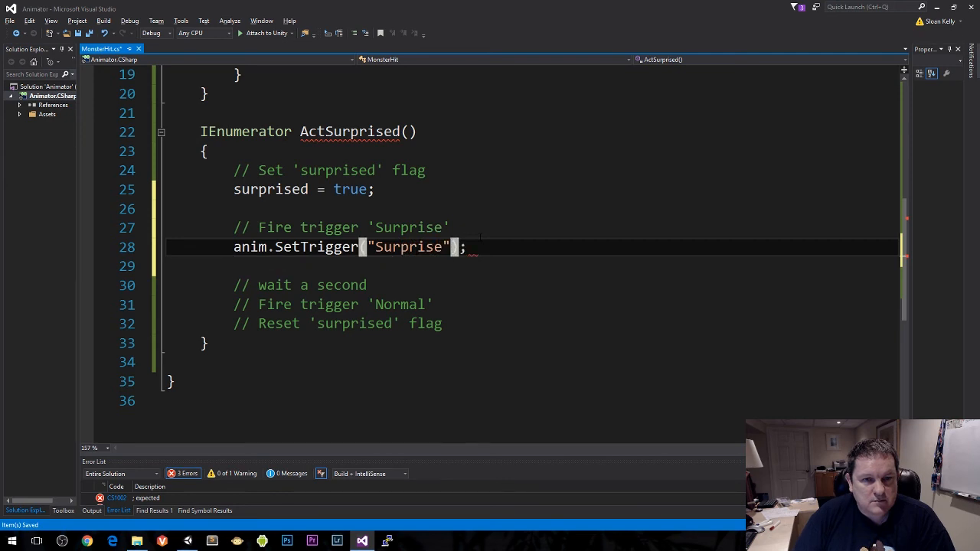
# Step: Add the statement yield return new WaitForSeconds(1); below the // wait a second comment
pyautogui.press('Down')
pyautogui.press('Down')
pyautogui.press('Return')
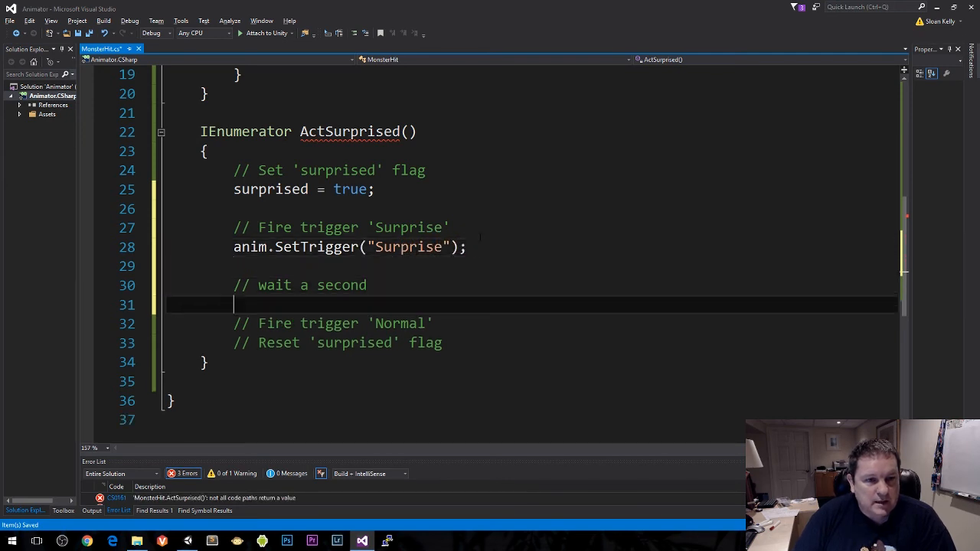
pyautogui.write('yield ')
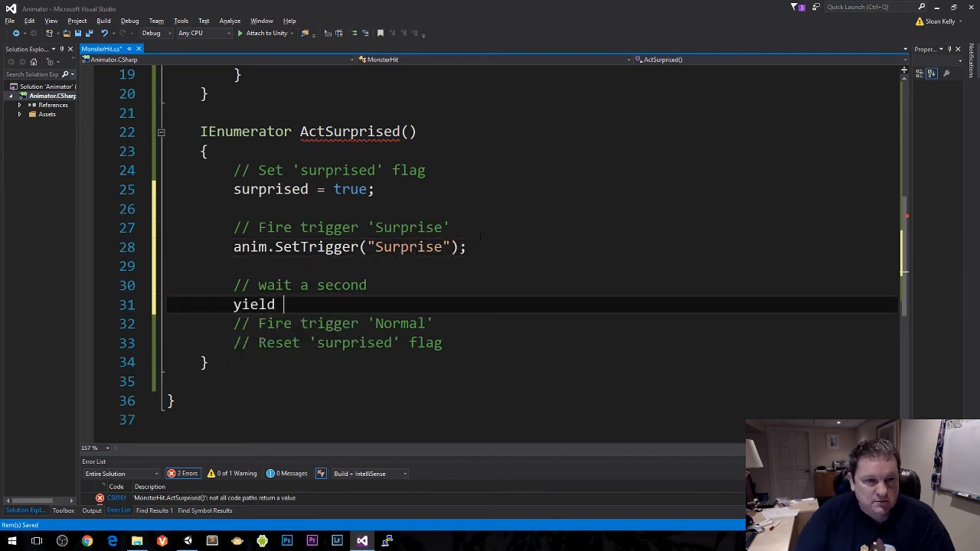
pyautogui.write('return new wait')
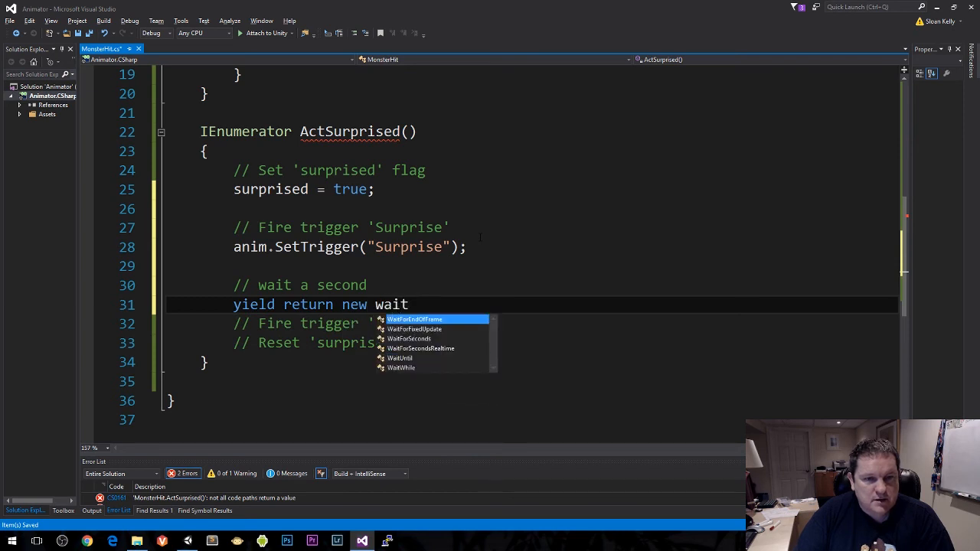
pyautogui.write('for')
pyautogui.press('Down')
pyautogui.press('Down')
pyautogui.press('Tab')
pyautogui.write('(1)')
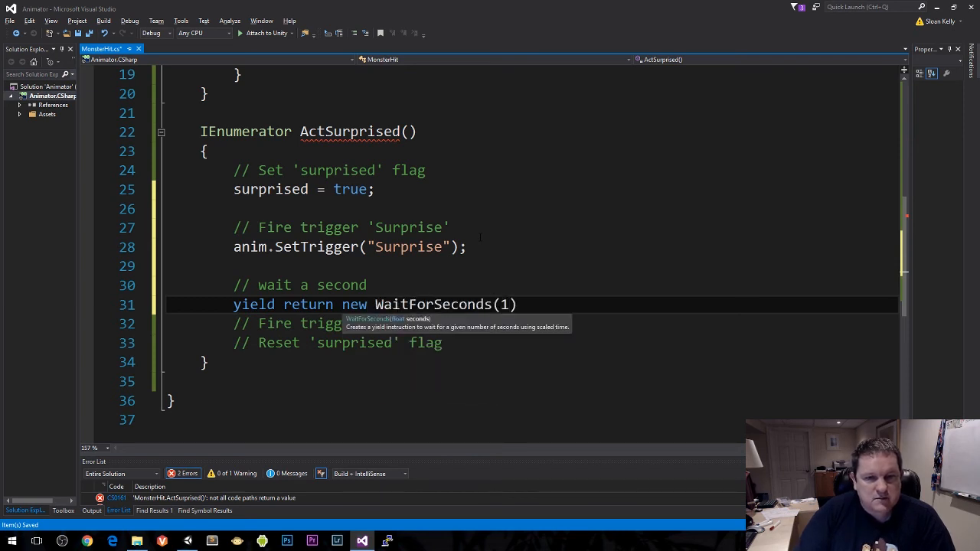
pyautogui.write(';')
pyautogui.press('Down')
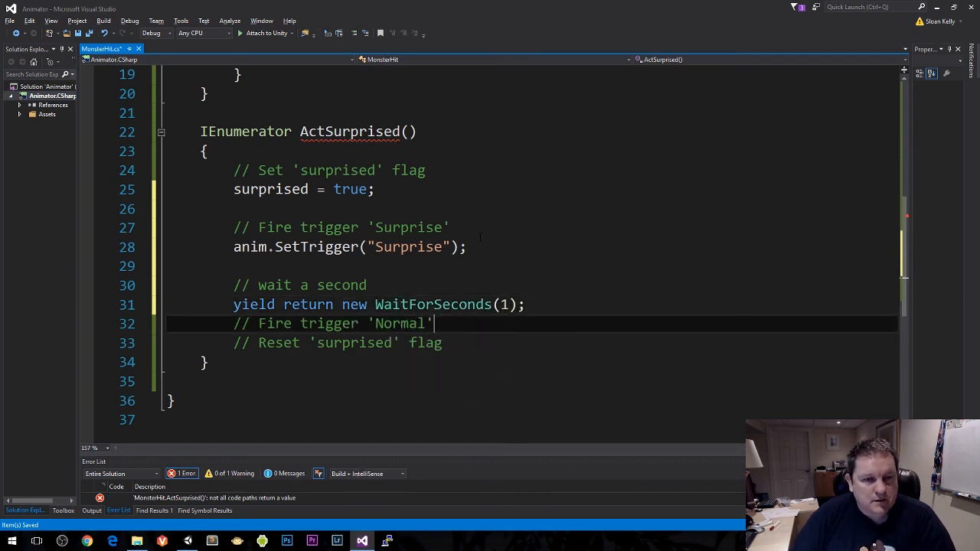
# Step: Separate the // Fire trigger 'Normal' comment with blank lines and open an empty line for code directly below it
pyautogui.press('Up')
pyautogui.press('Return')
pyautogui.press('Down')
pyautogui.press('Return')
pyautogui.press('Return')
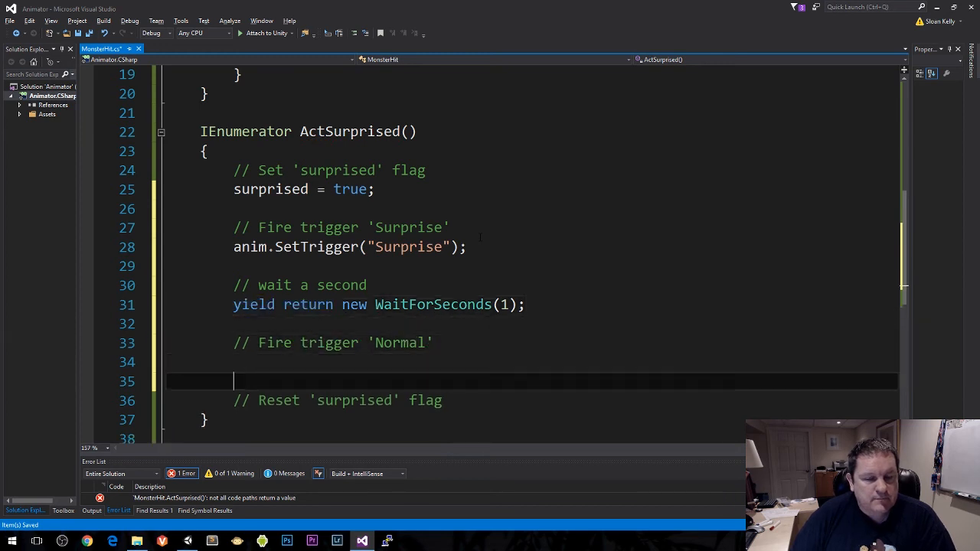
pyautogui.press('Up')
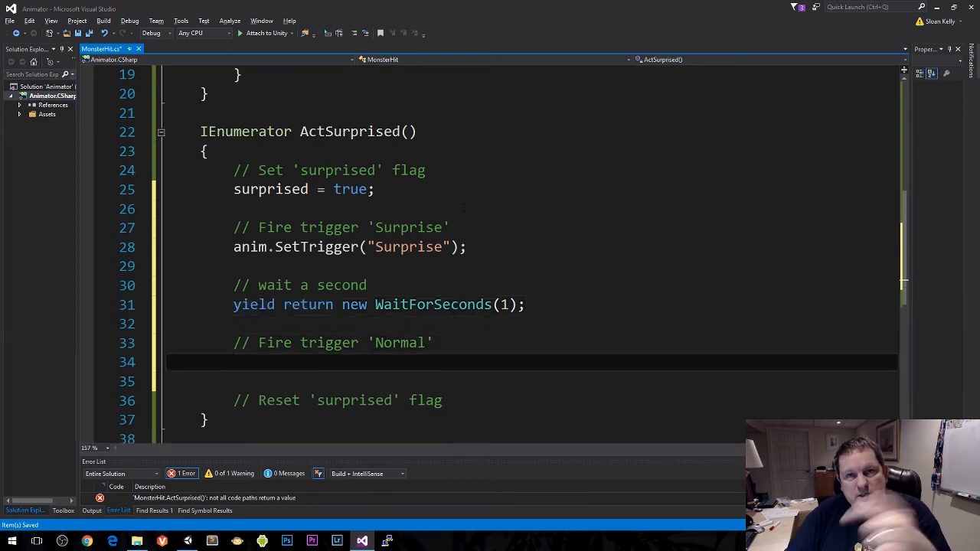
# Step: Add the statement anim.SetTrigger("Normal"); below the // Fire trigger 'Normal' comment
pyautogui.scroll(-1, 502, 215)
pyautogui.write('ani')
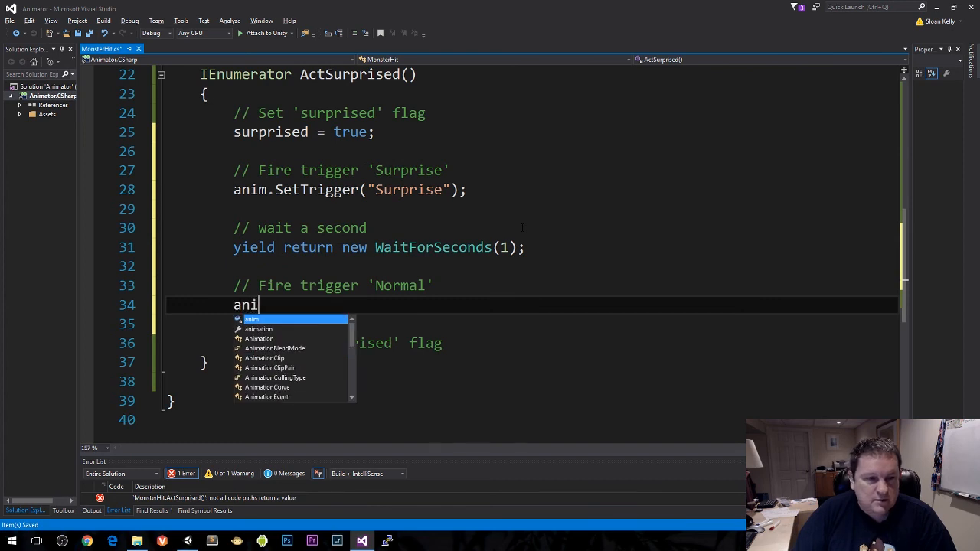
pyautogui.write('m.settr')
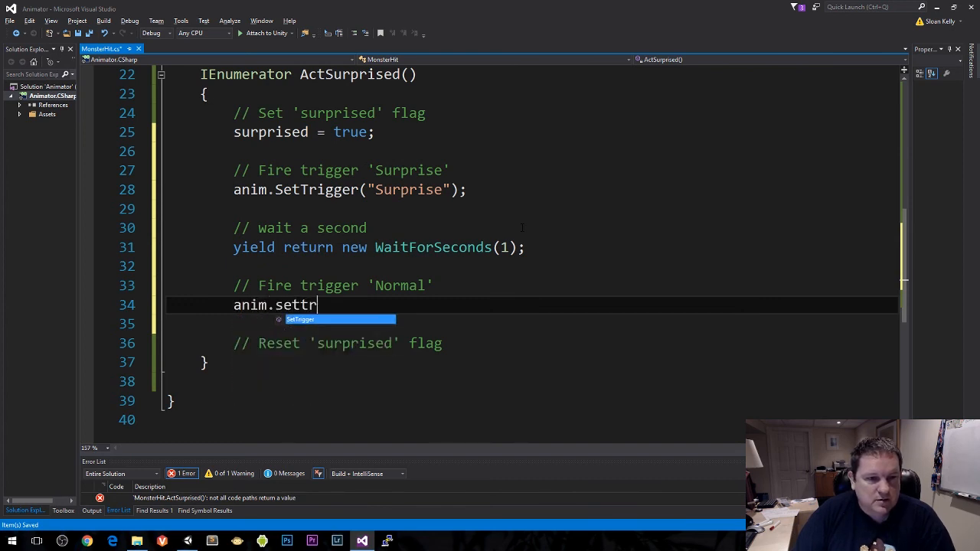
pyautogui.press('Tab')
pyautogui.write('("Normal"')
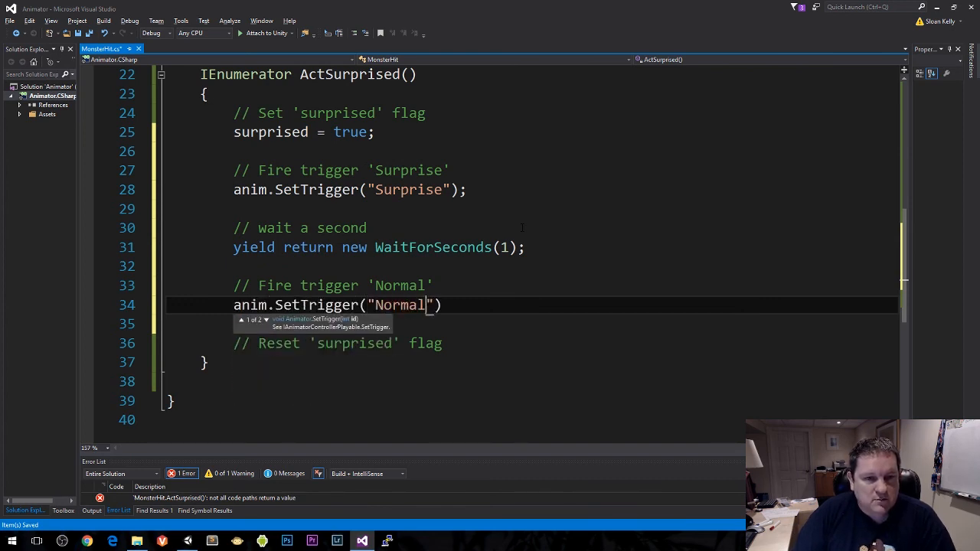
pyautogui.write(');')
# Step: Add the statement surprised = false; below the // Reset 'surprised' flag comment and save the script
pyautogui.press('Down')
pyautogui.press('Down')
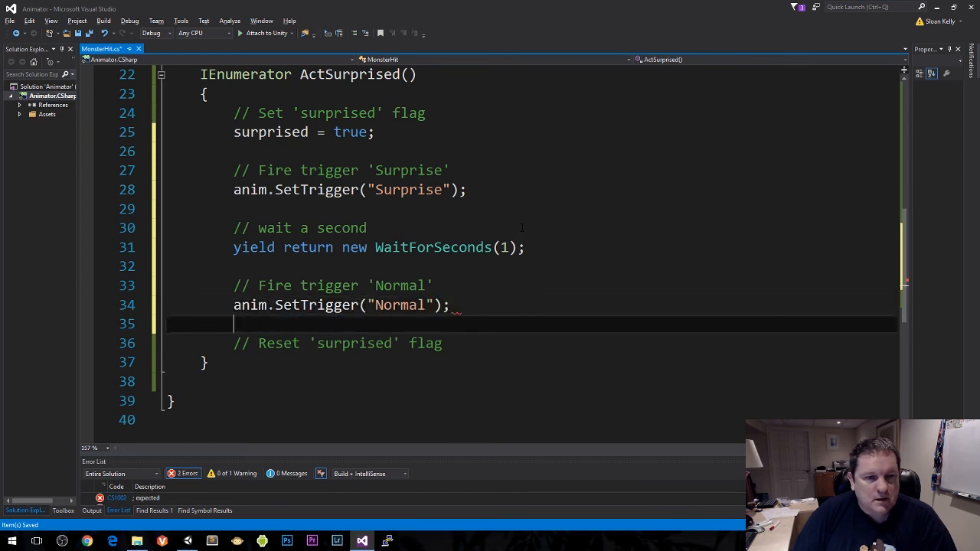
pyautogui.press('Return')
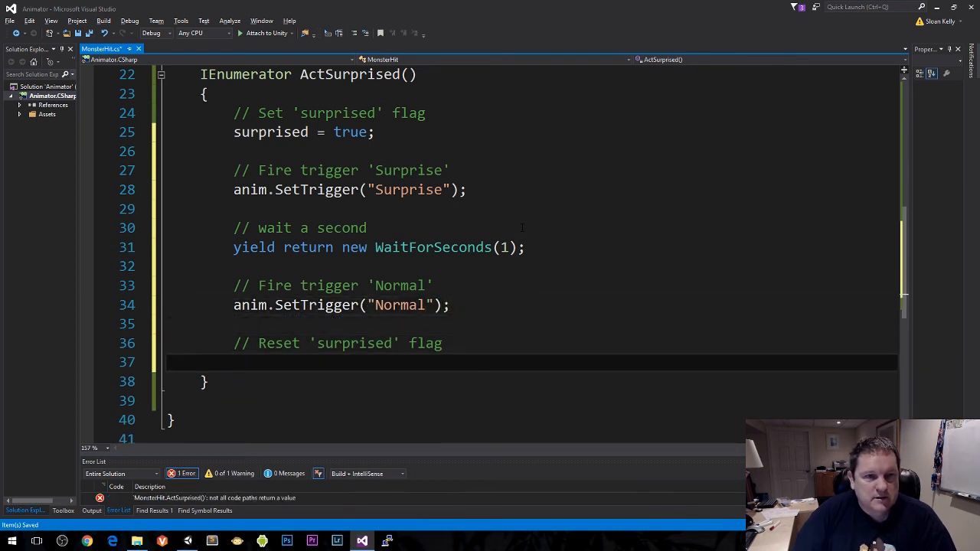
pyautogui.write('surprised = ')
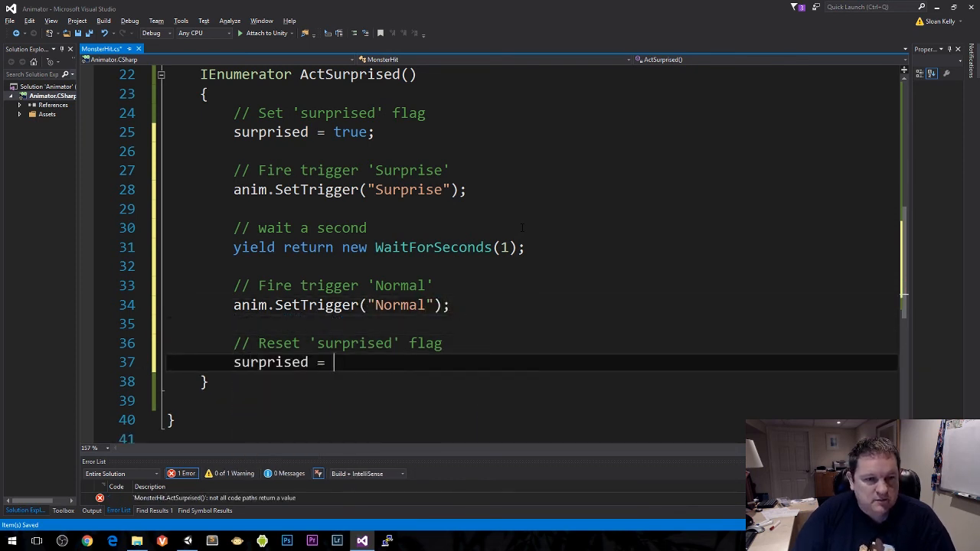
pyautogui.write('false;')
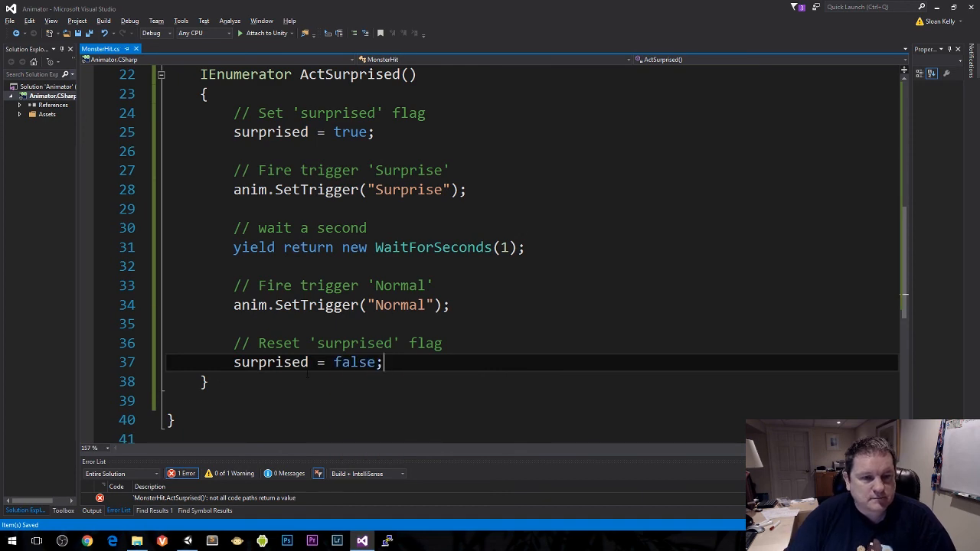
pyautogui.click(319, 389)
pyautogui.press('Down')
pyautogui.press('BackSpace')
pyautogui.press('BackSpace')
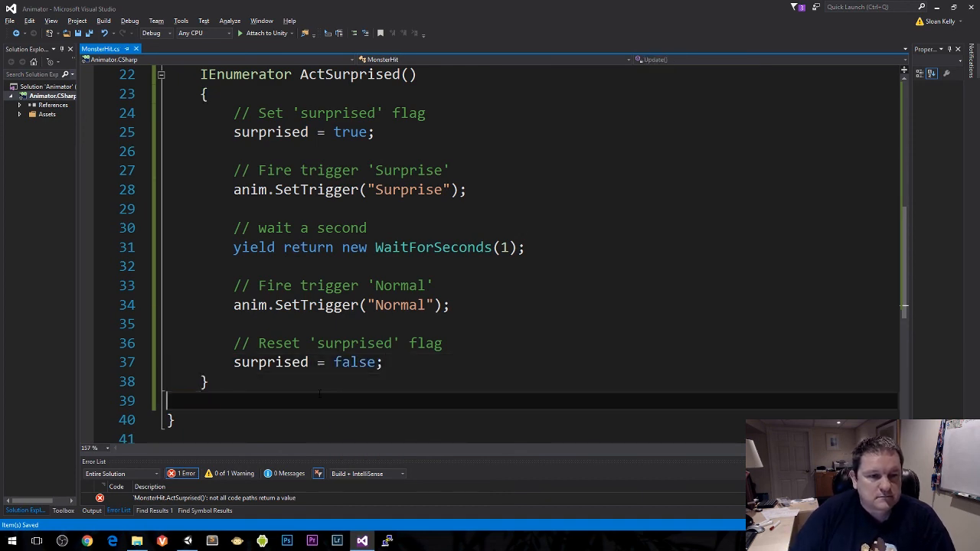
# Step: Review the start of the MonsterHit script, switch to Unity and inspect the transition from Any State to Monster Startled
pyautogui.scroll(7, 350, 329)
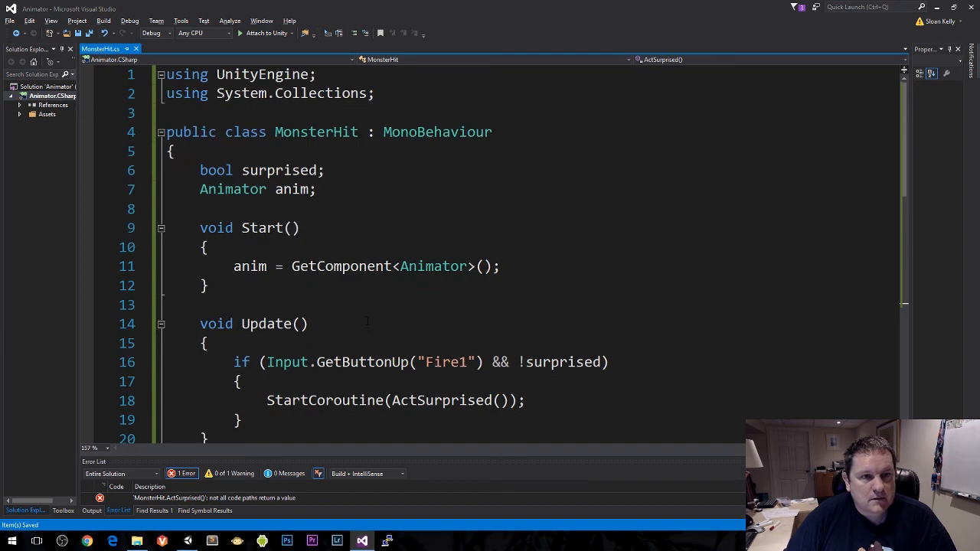
pyautogui.click(355, 267)
pyautogui.hotkey('alt', 'Tab')
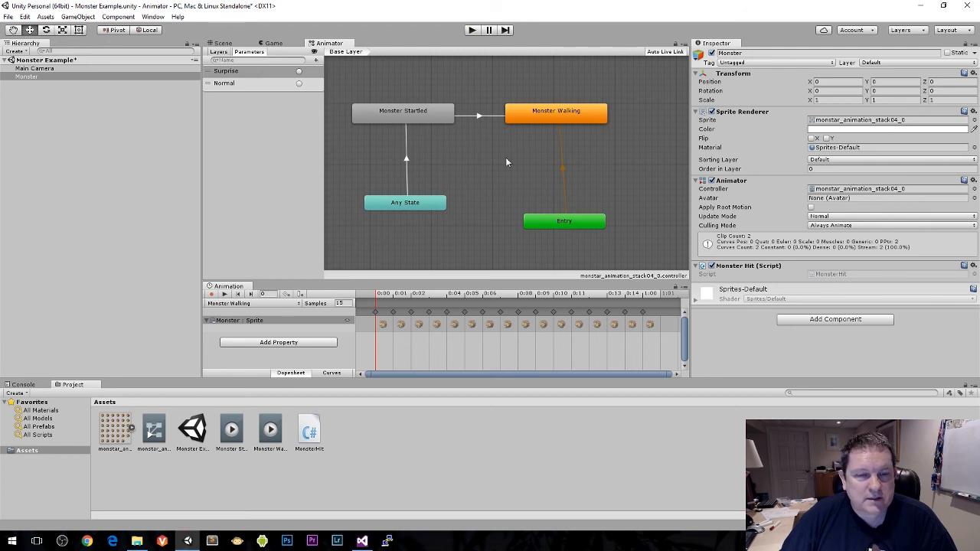
pyautogui.click(406, 162)
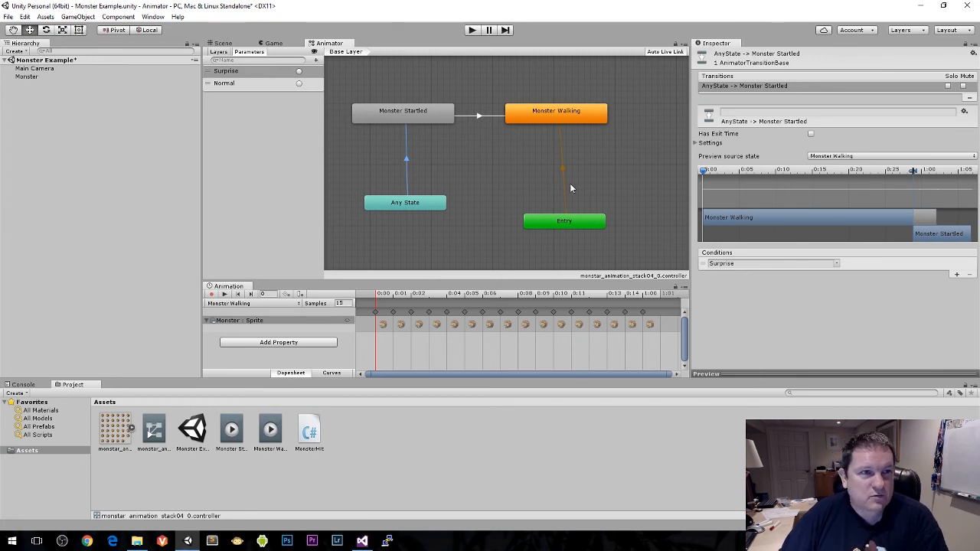
# Step: Deselect the transition, save the Monster Example scene and start Play mode
pyautogui.click(466, 72)
pyautogui.hotkey('ctrl', 's')
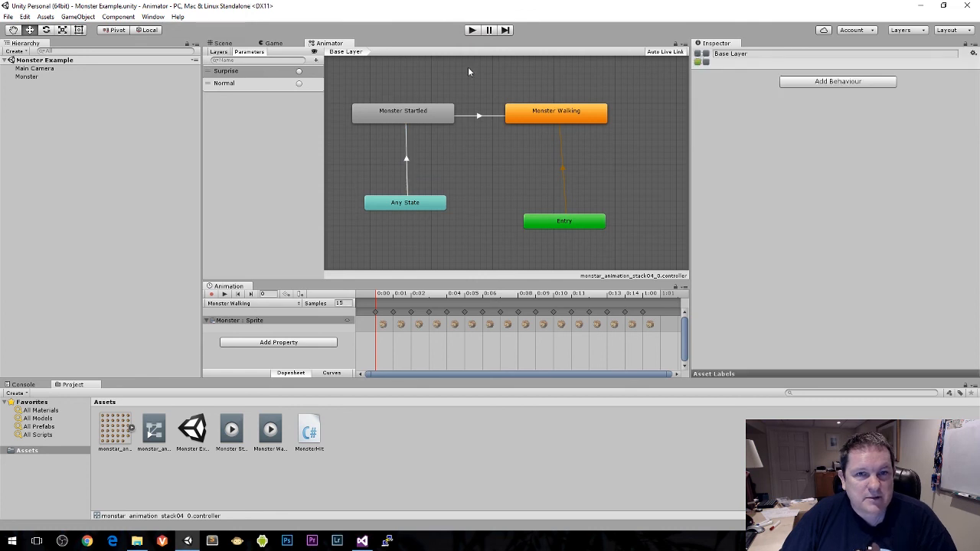
pyautogui.click(472, 31)
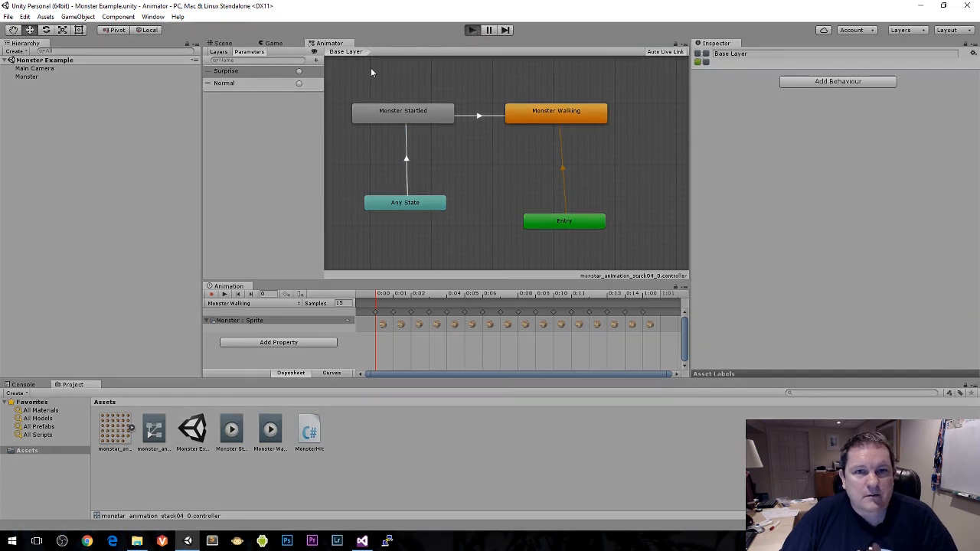